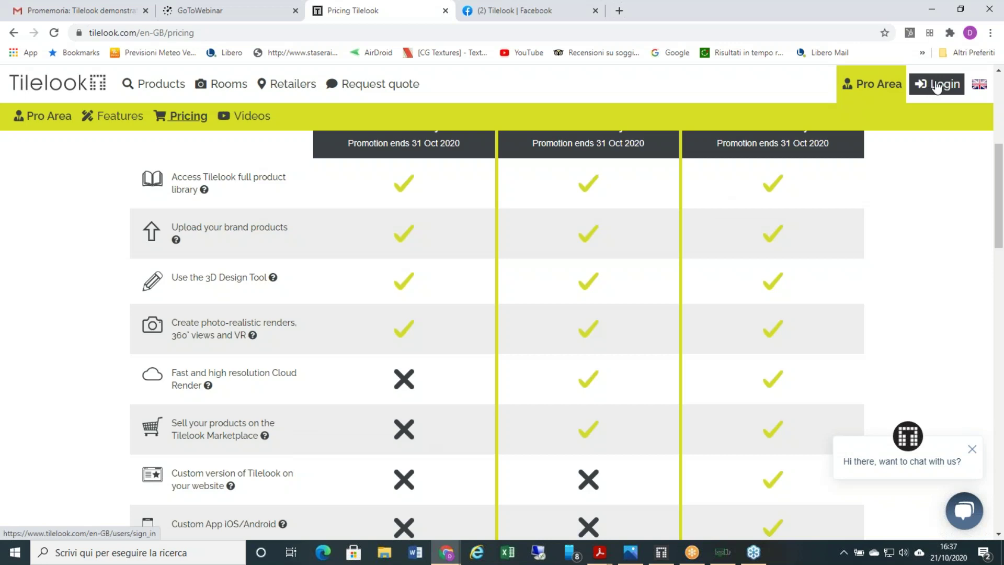
# - Sign in to Tilelook with the saved account credentials
pyautogui.click(937, 86)
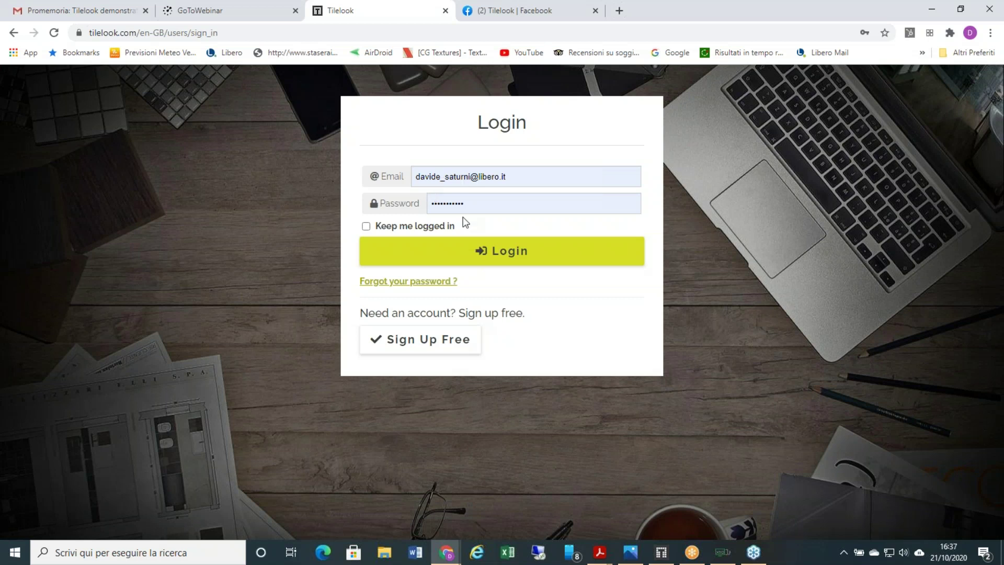
pyautogui.click(496, 260)
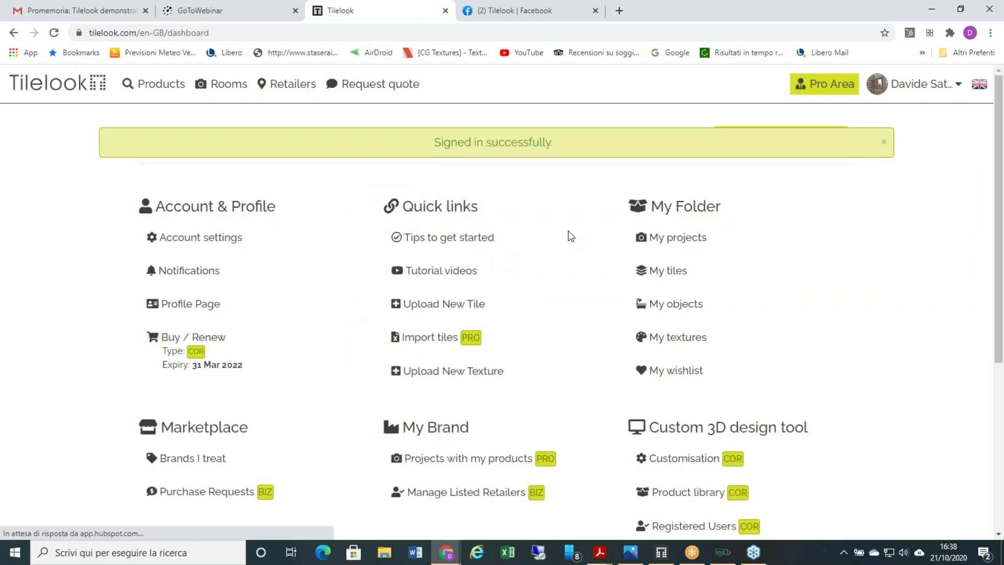
# - Dismiss the sign-in alert and go to Brands I treat under Marketplace
pyautogui.click(884, 141)
pyautogui.click(920, 84)
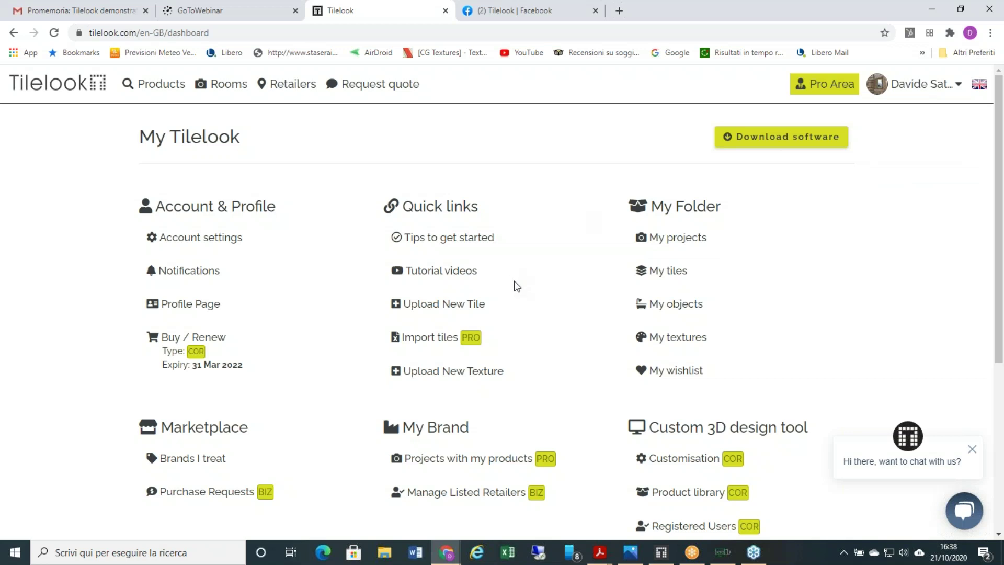
pyautogui.scroll(-1, 569, 243)
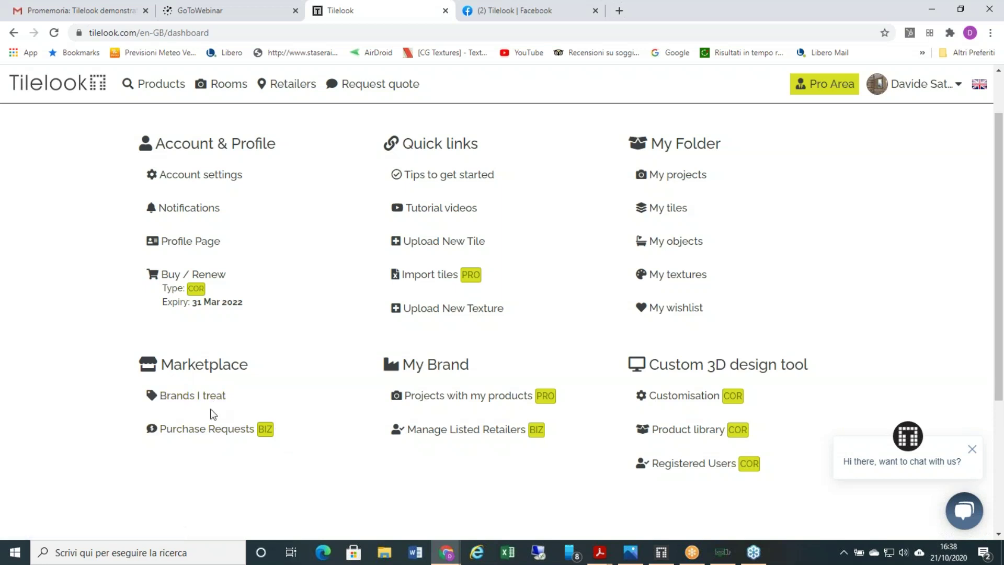
pyautogui.click(210, 401)
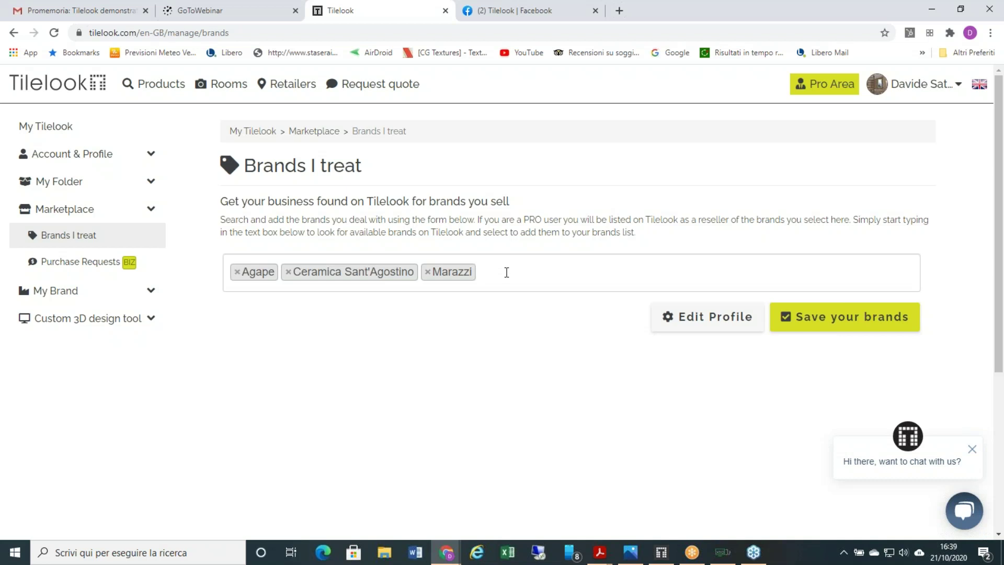
# - Scroll through the brand suggestion dropdown on the Brands I treat page
pyautogui.click(506, 273)
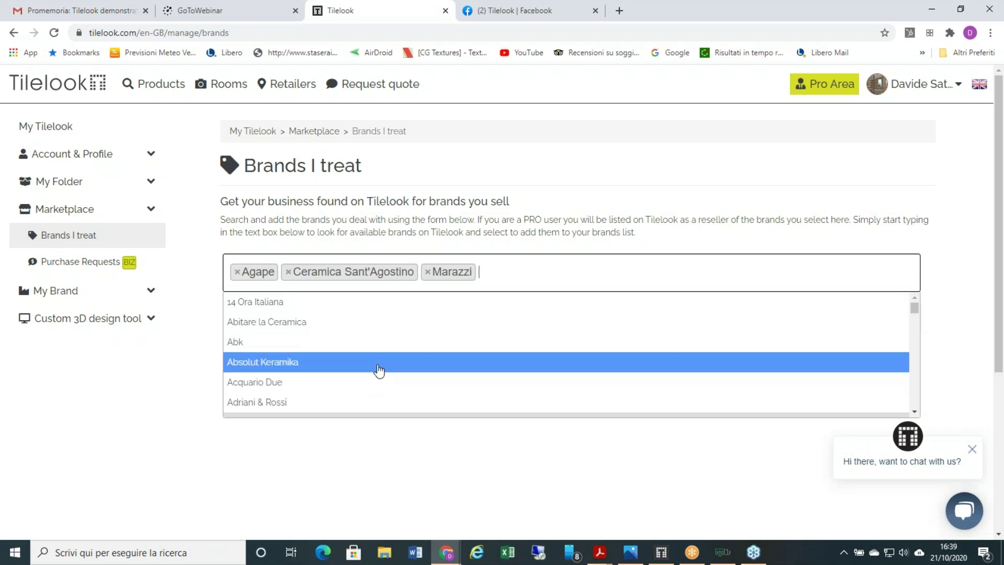
pyautogui.scroll(-6, 382, 372)
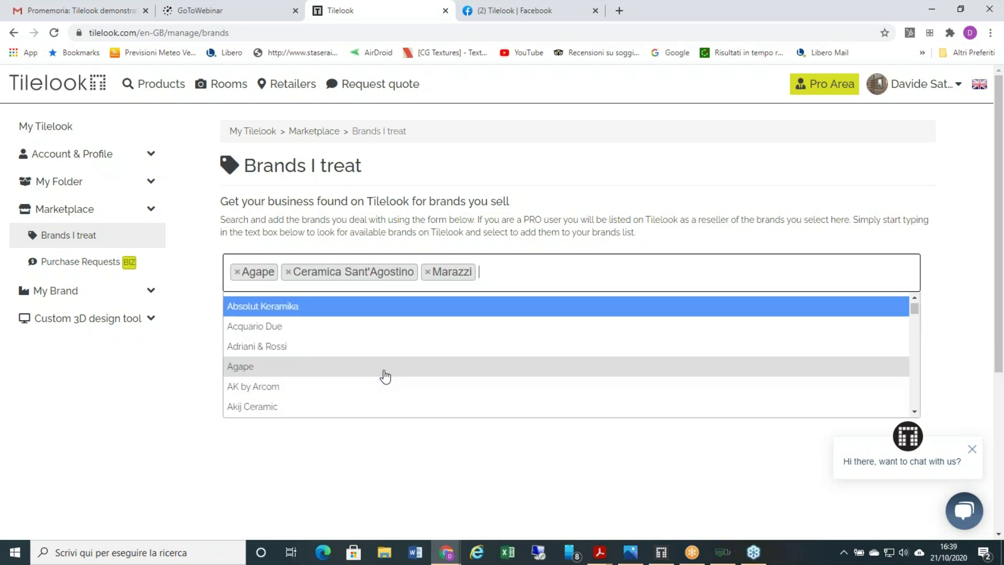
pyautogui.scroll(-3, 385, 375)
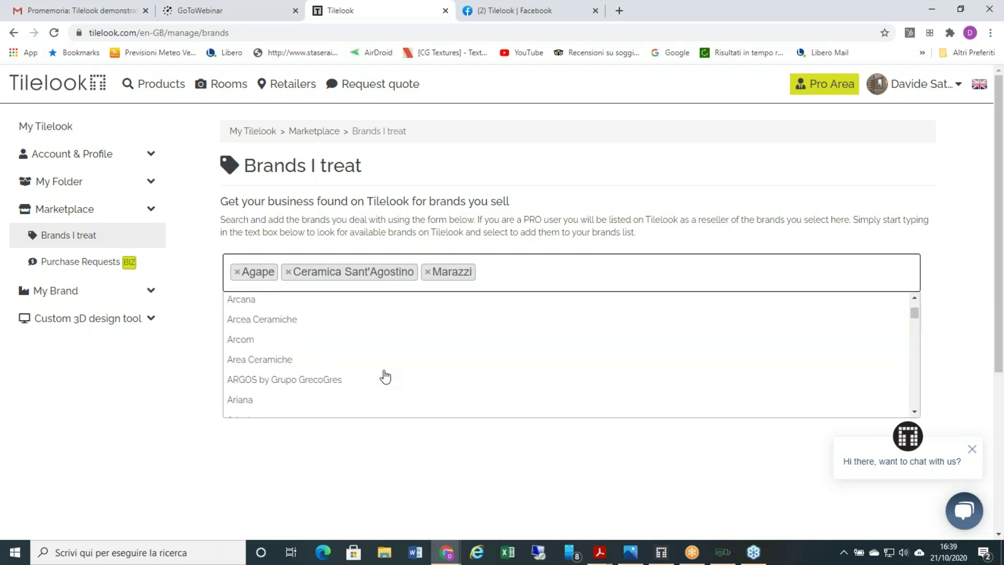
pyautogui.scroll(-2, 388, 369)
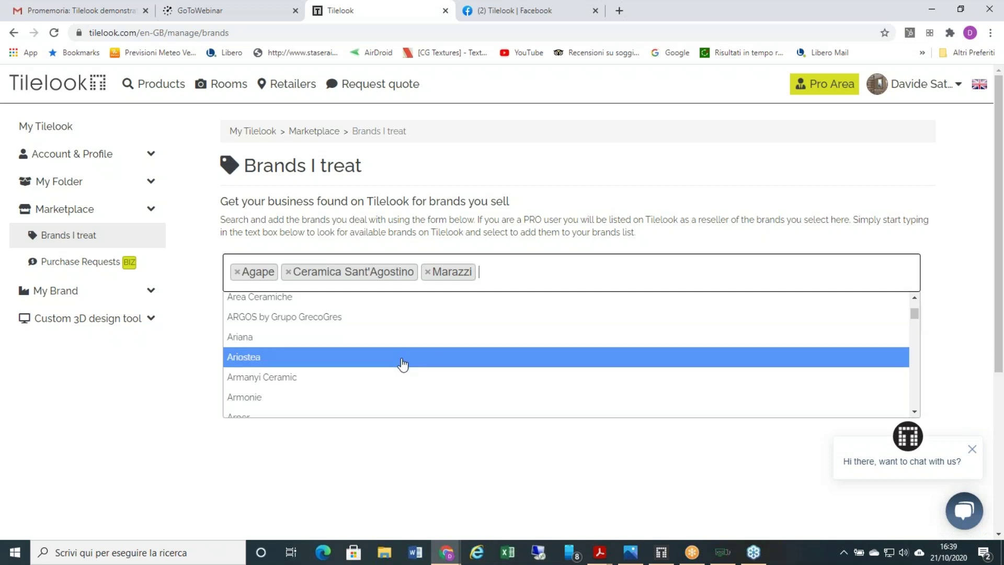
pyautogui.scroll(-3, 410, 352)
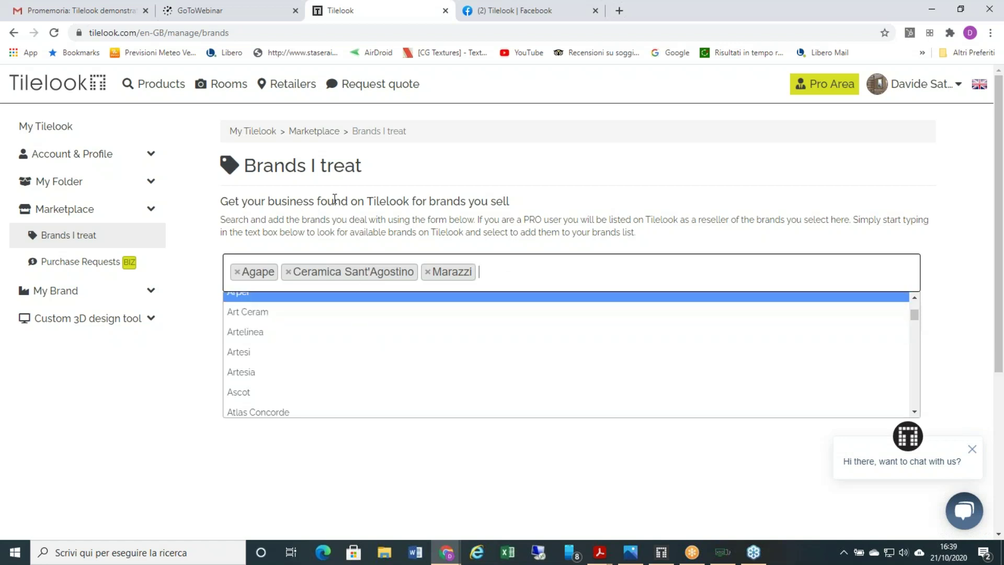
pyautogui.click(173, 95)
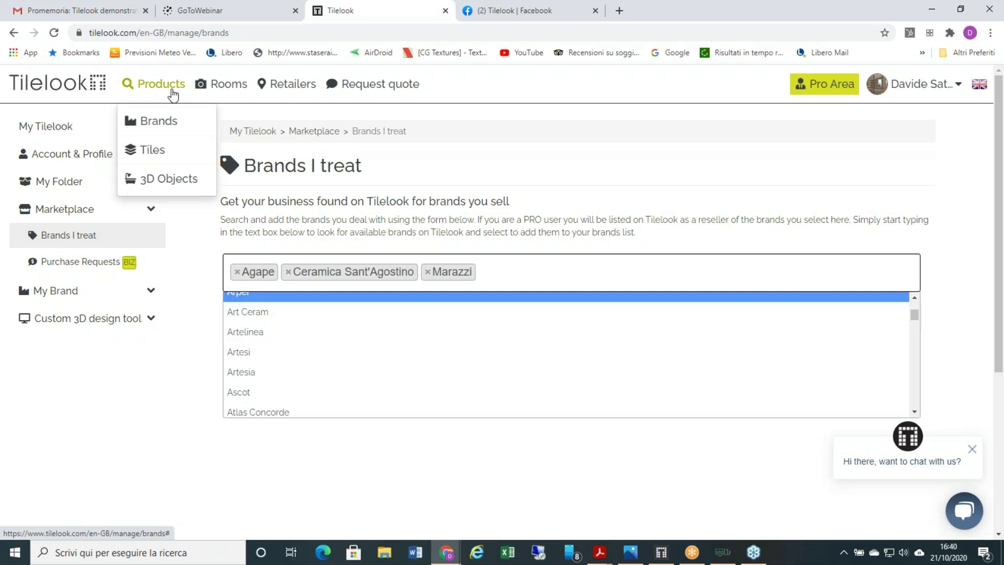
# - Browse the Products > Brands directory of 491 brands
pyautogui.click(166, 125)
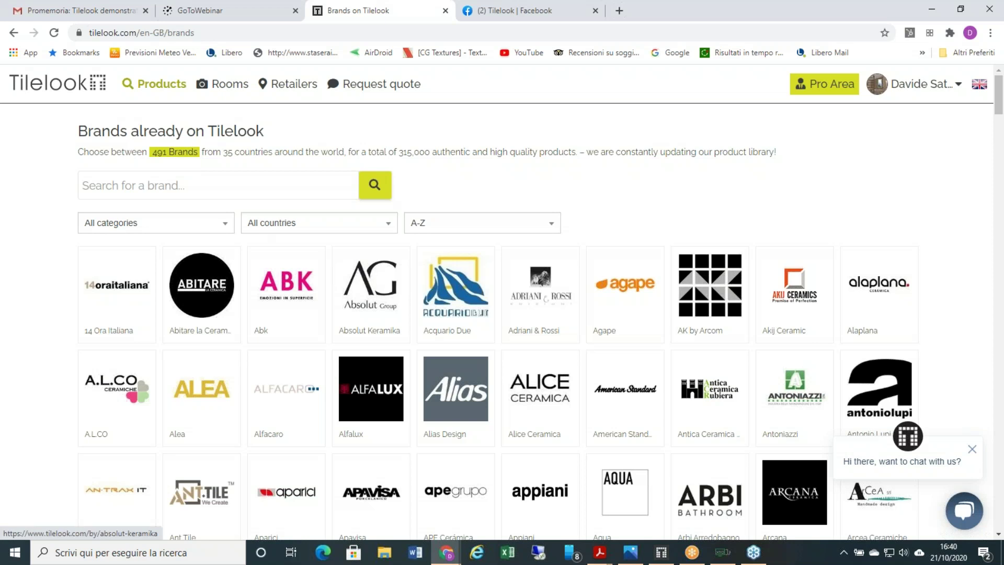
pyautogui.scroll(-1, 245, 263)
pyautogui.scroll(1, 209, 240)
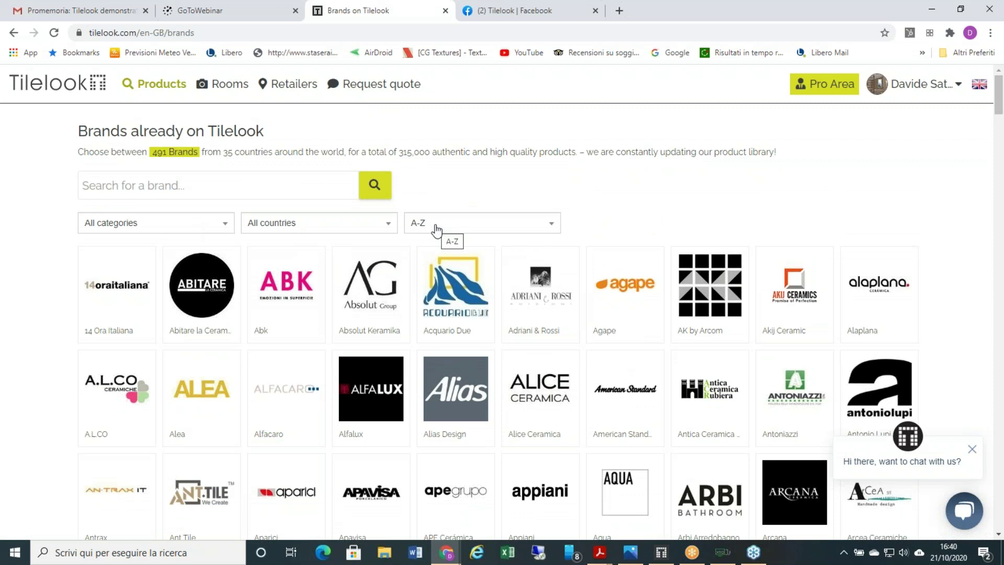
pyautogui.scroll(-2, 436, 230)
pyautogui.scroll(1, 434, 228)
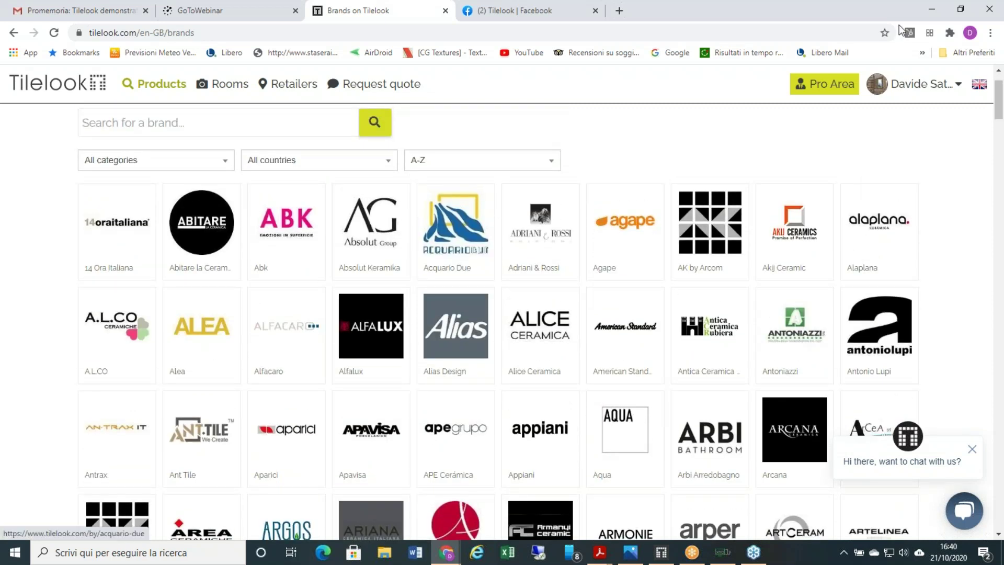
# - Return to the My Tilelook dashboard and reopen Brands I treat
pyautogui.click(904, 87)
pyautogui.click(900, 120)
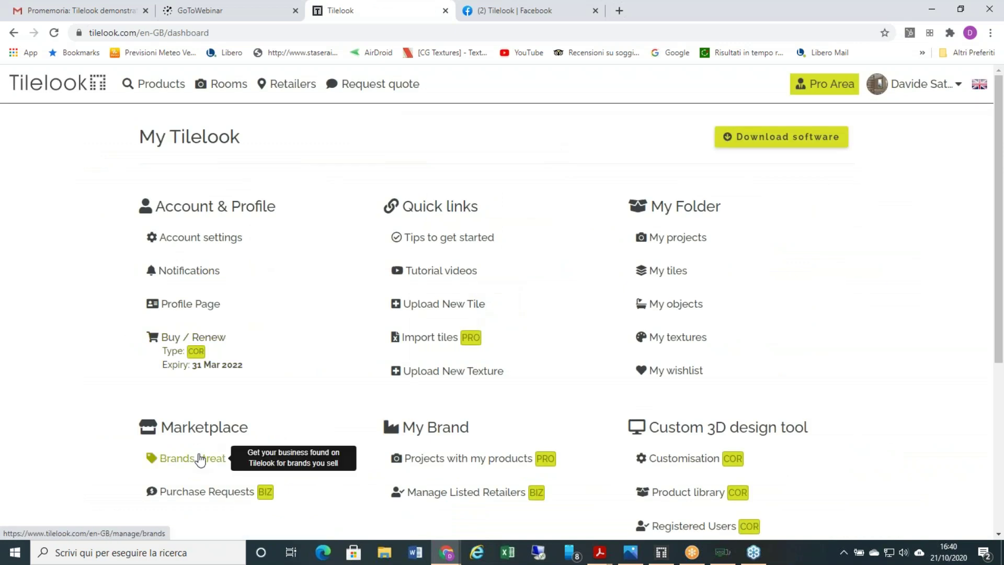
pyautogui.click(199, 459)
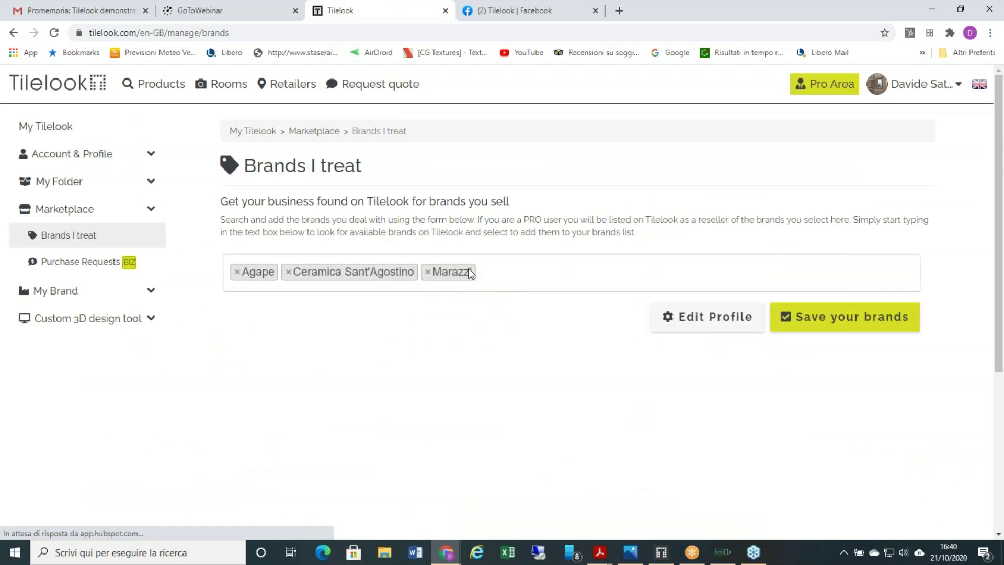
# - Add and remove Abitare la Ceramica, saving brands as Agape, Ceramica Sant'Agostino, Marazzi
pyautogui.click(487, 274)
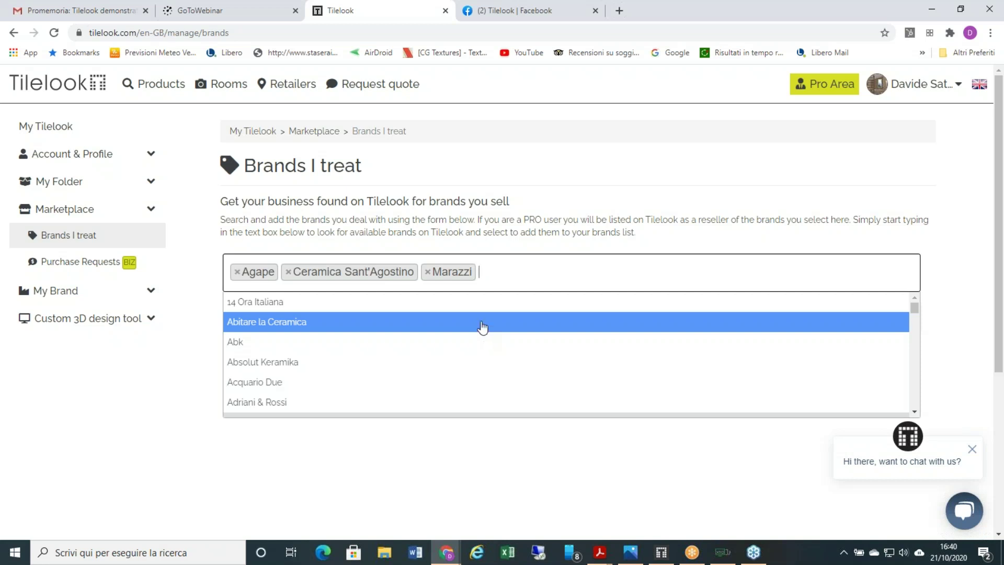
pyautogui.click(482, 328)
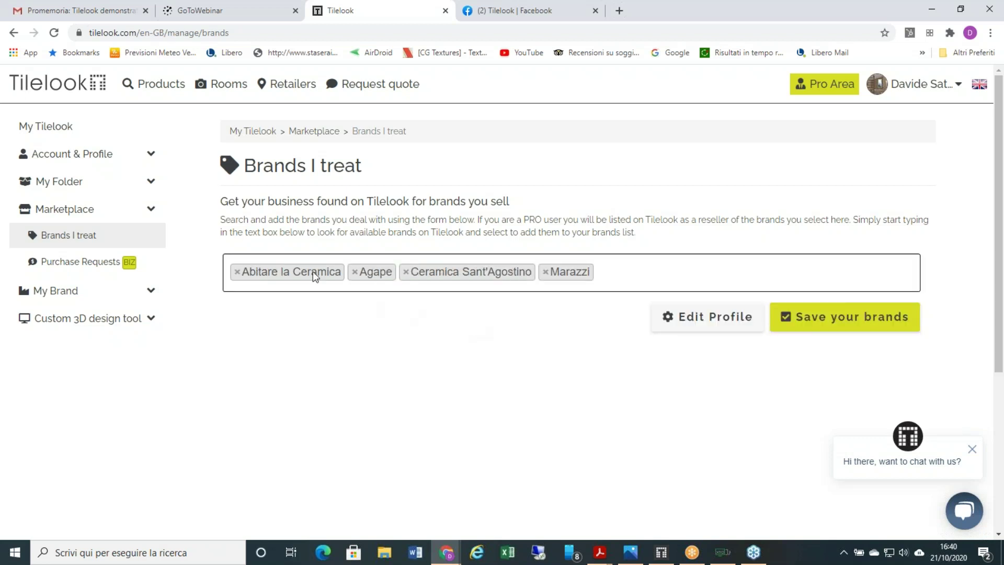
pyautogui.click(237, 272)
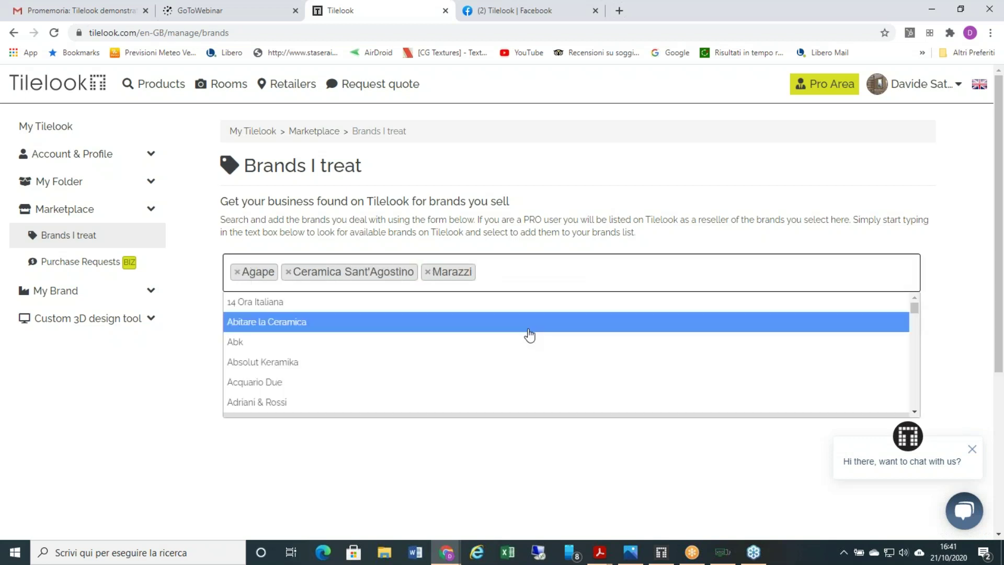
pyautogui.click(674, 448)
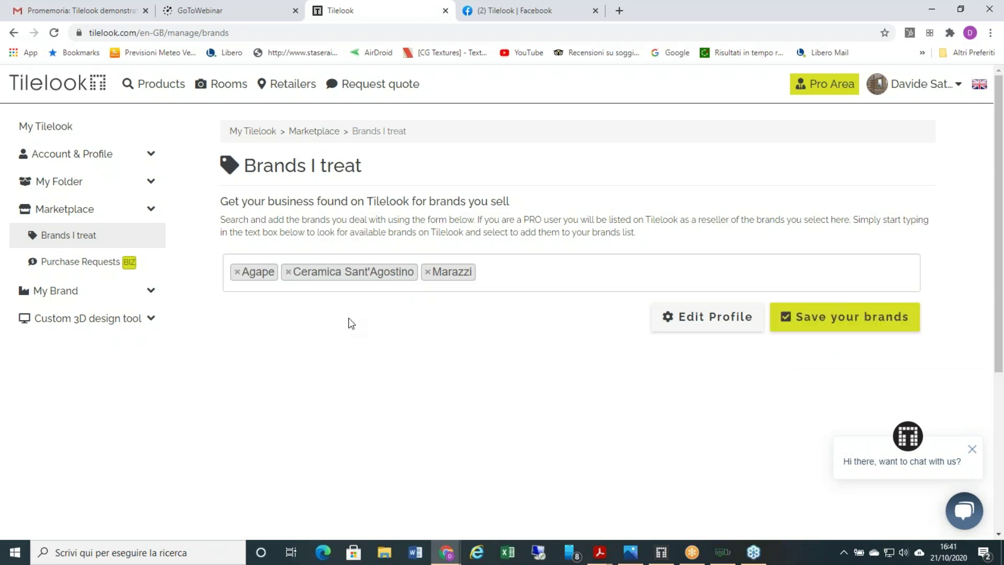
pyautogui.click(858, 318)
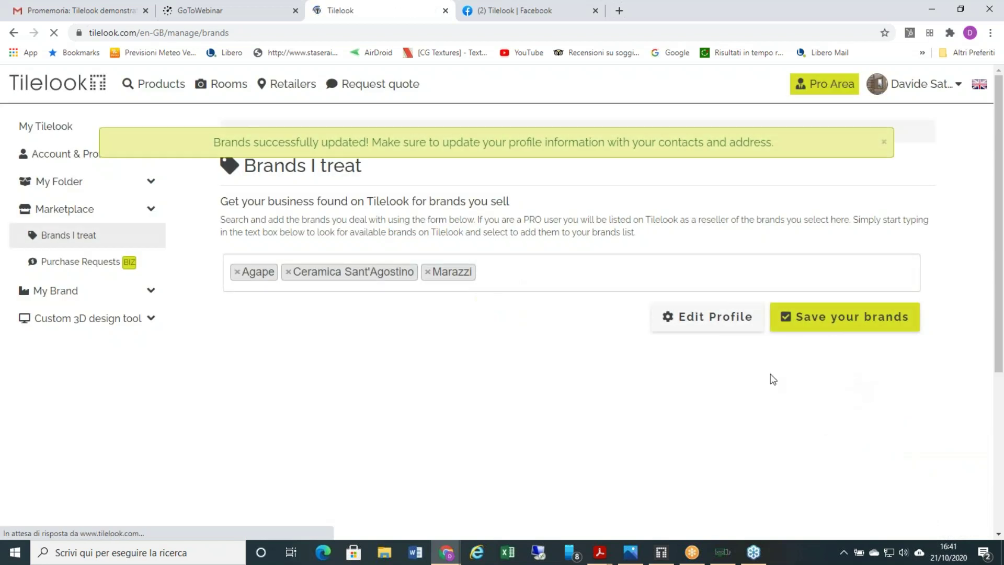
pyautogui.click(883, 142)
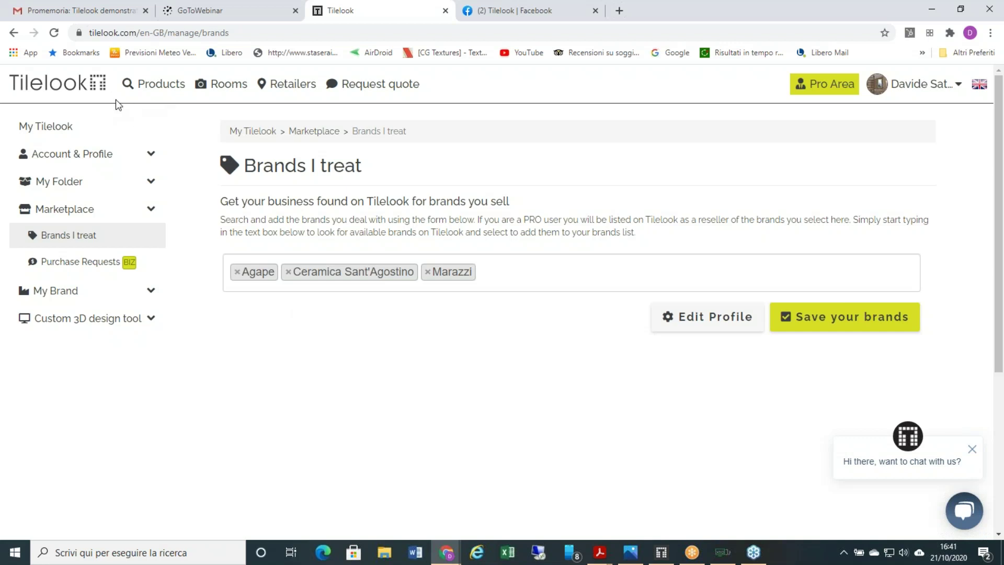
# - Show the Products menu with Brands, Tiles and 3D Objects
pyautogui.moveTo(197, 106)
pyautogui.moveTo(137, 96)
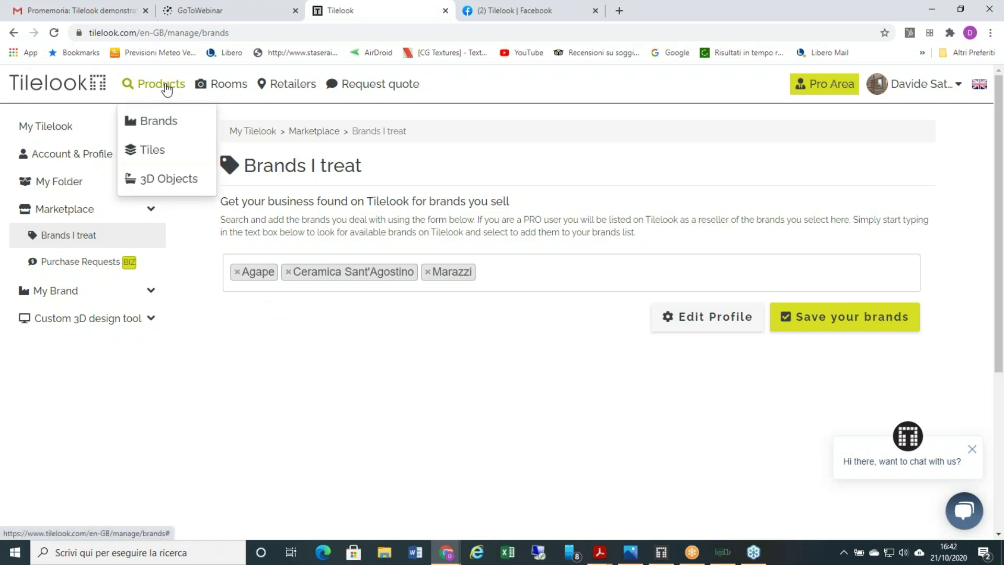
# - Filter the tiles catalogue to Marazzi and open the COLORPLAY MIKADO BLUE 30X90 tile
pyautogui.click(158, 149)
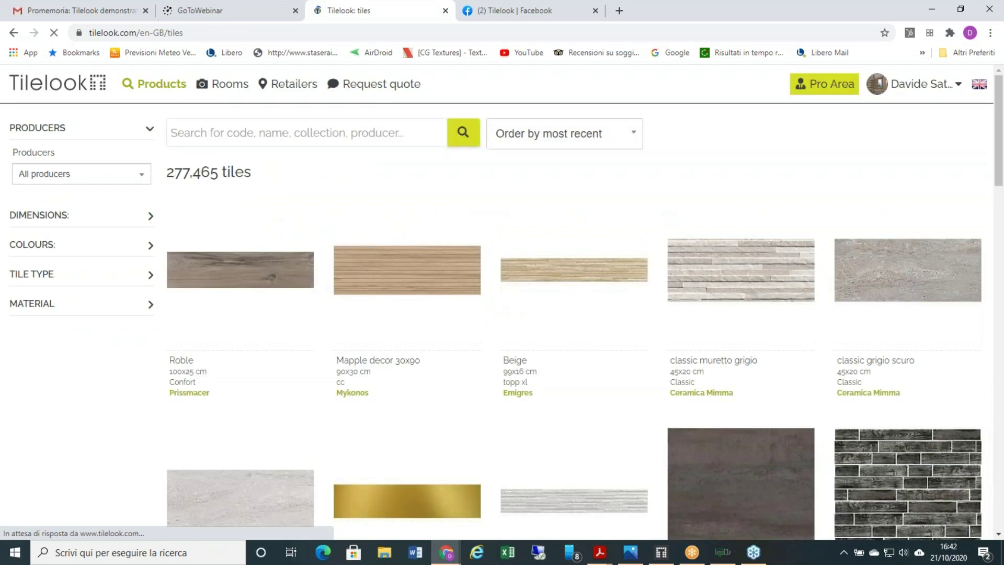
pyautogui.click(95, 176)
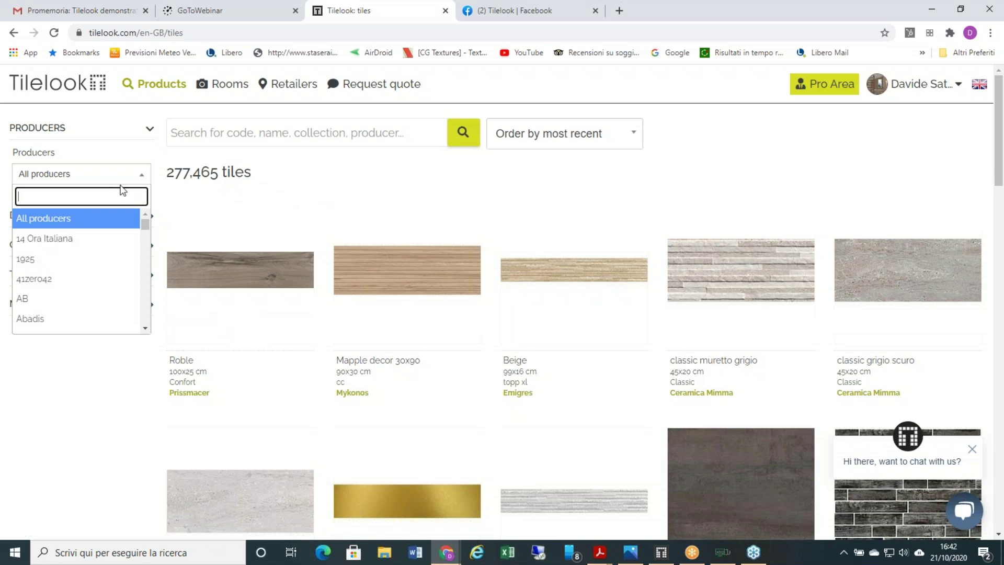
pyautogui.write('mar')
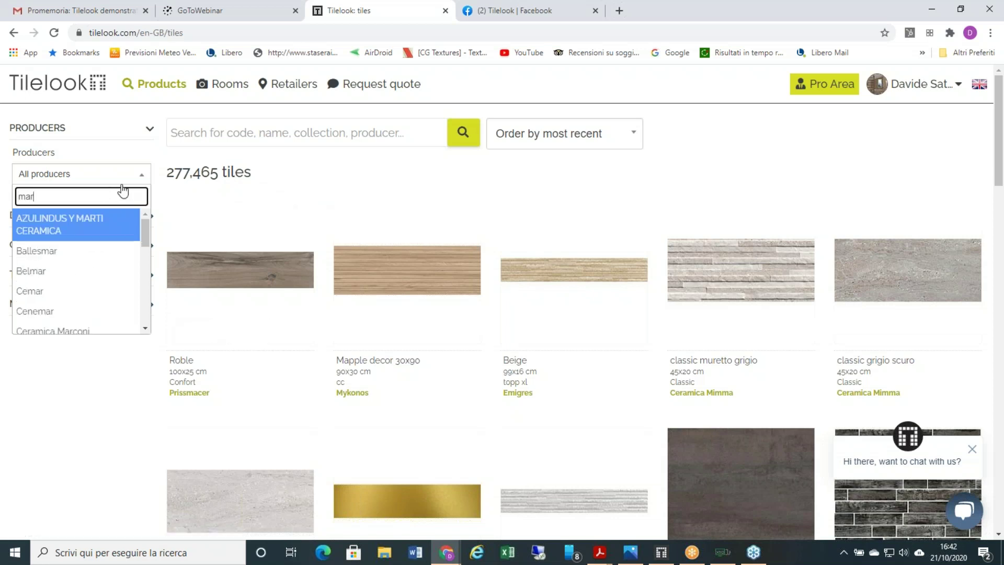
pyautogui.write('a')
pyautogui.press('Return')
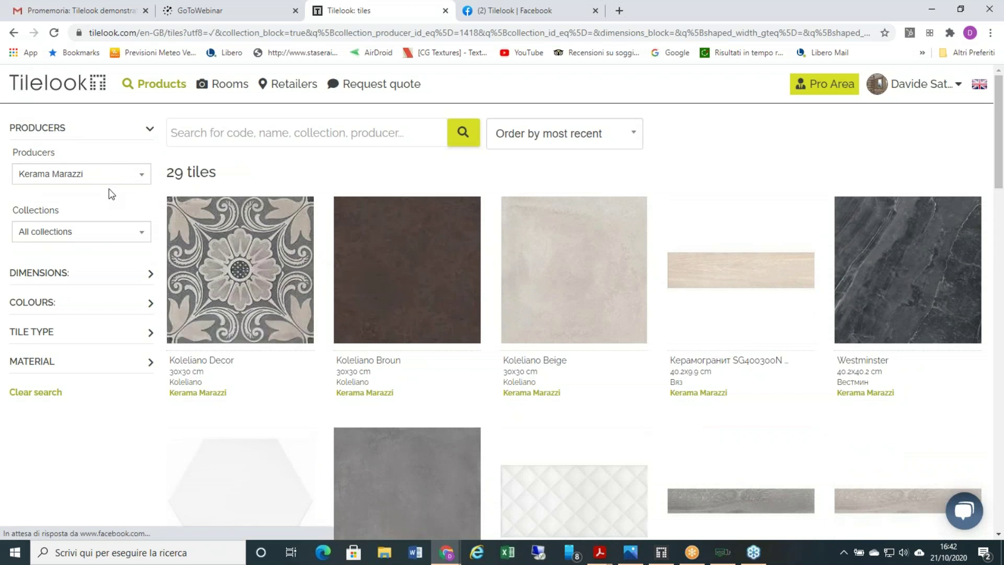
pyautogui.click(116, 174)
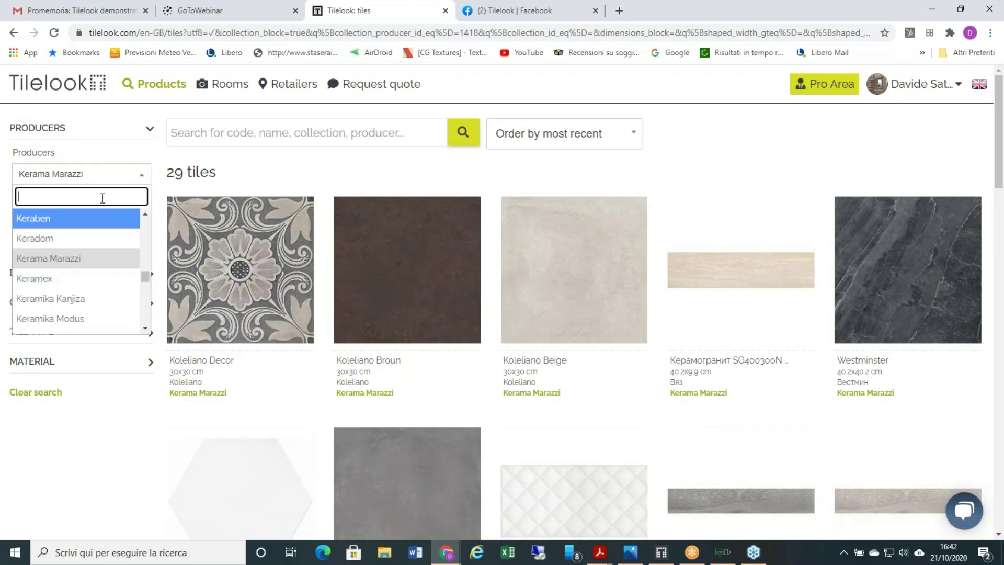
pyautogui.write('mar')
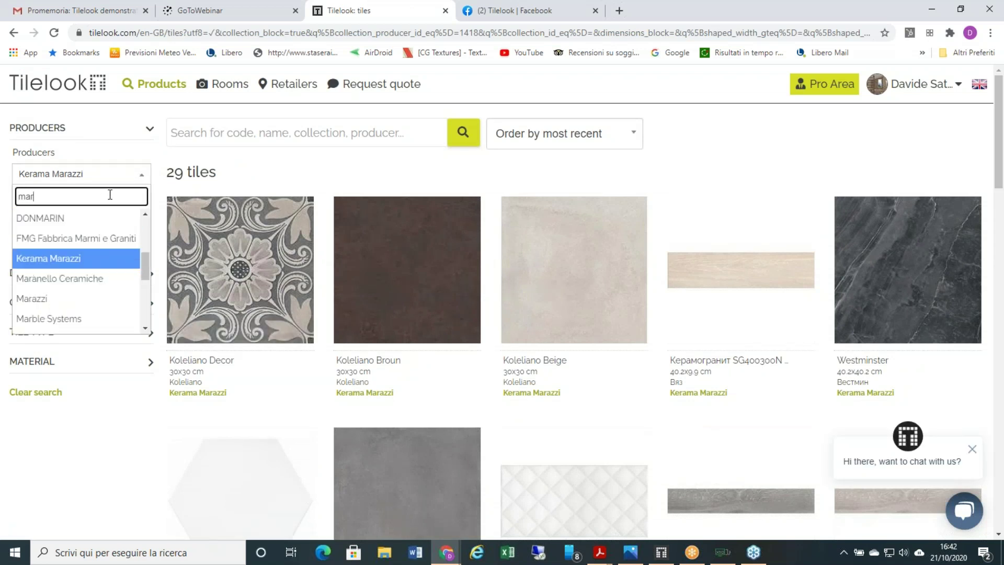
pyautogui.write('a')
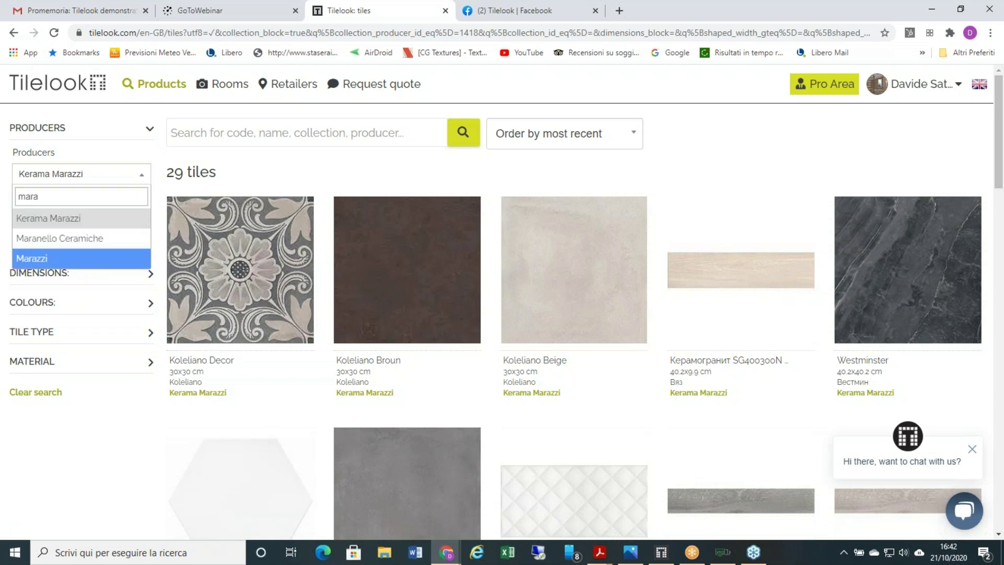
pyautogui.click(82, 259)
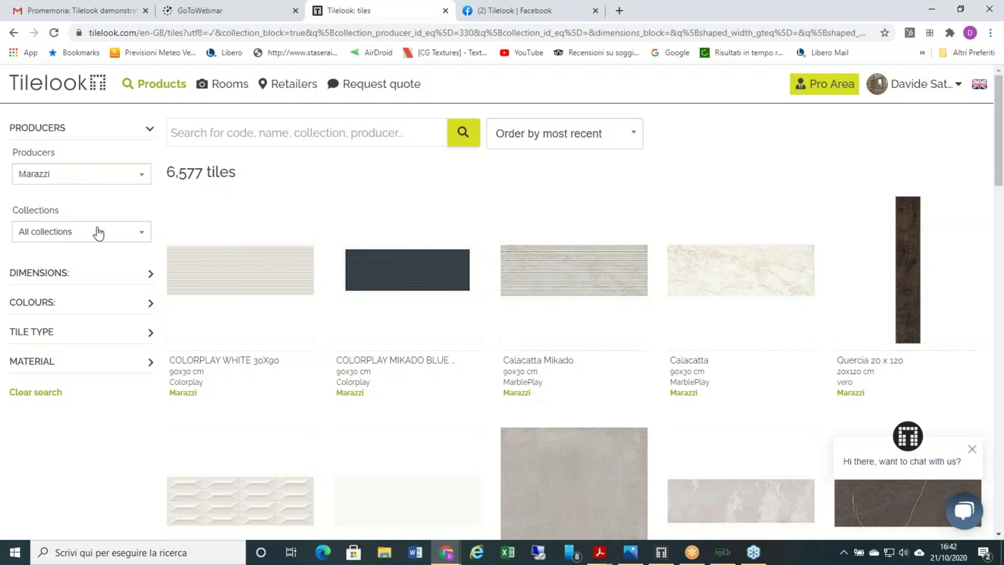
pyautogui.click(96, 277)
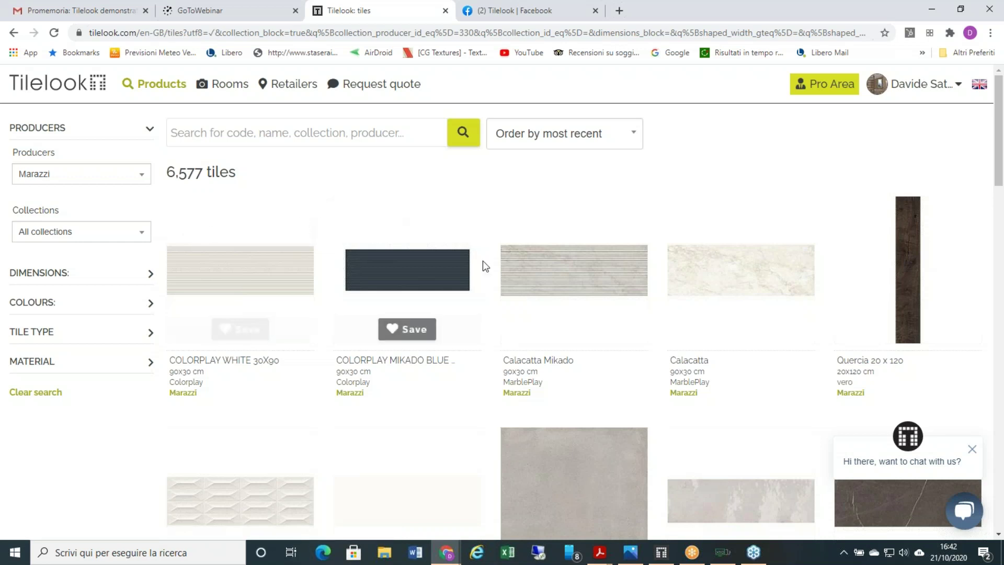
pyautogui.click(409, 275)
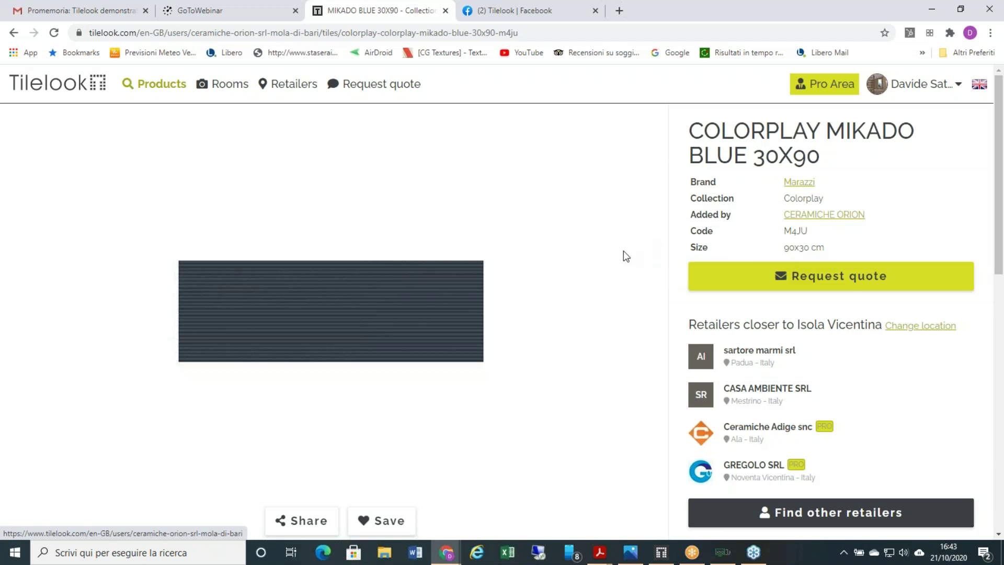
# - Start a single-product quote request for the COLORPLAY MIKADO BLUE 30X90 tile
pyautogui.click(742, 281)
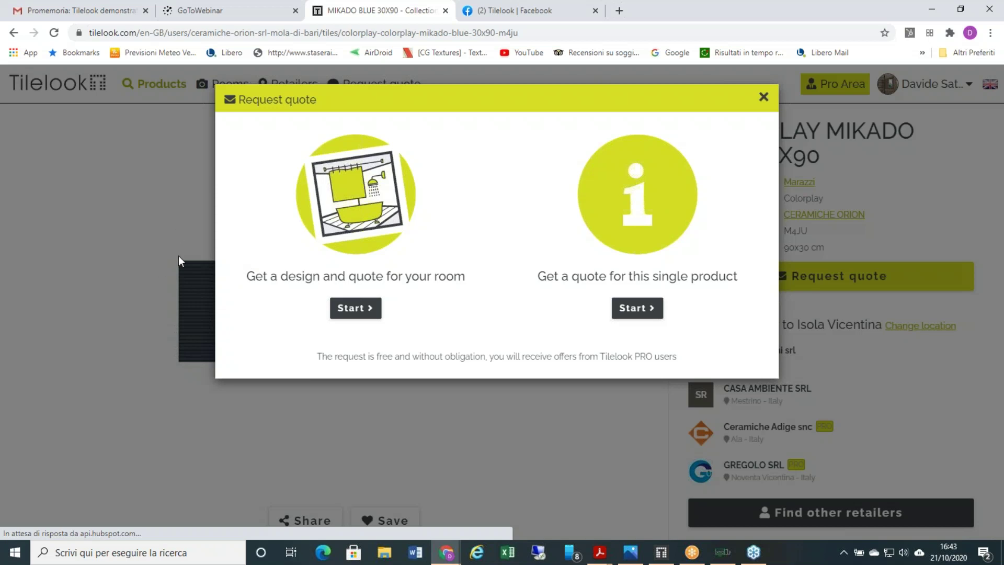
pyautogui.moveTo(410, 98); pyautogui.dragTo(417, 202)
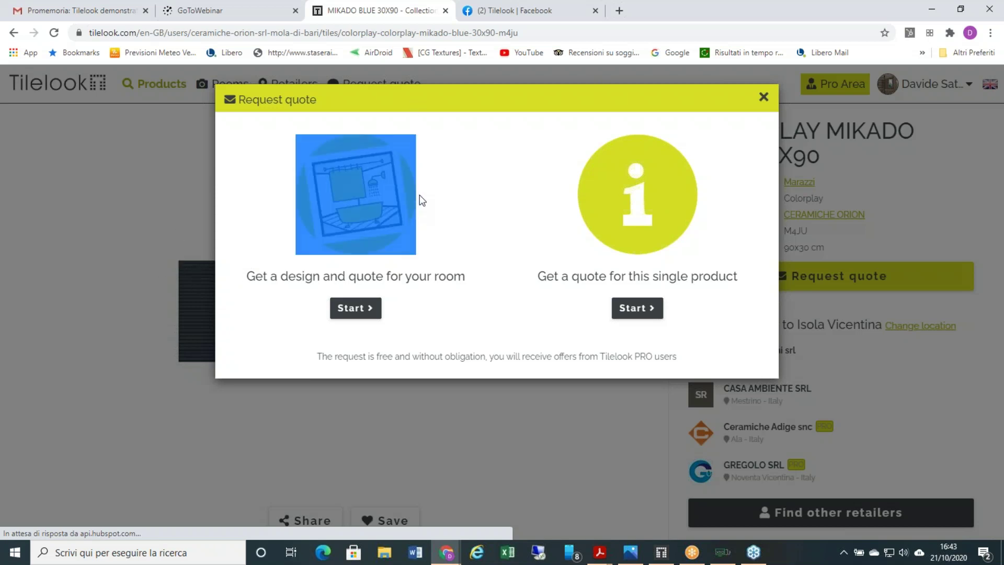
pyautogui.click(620, 194)
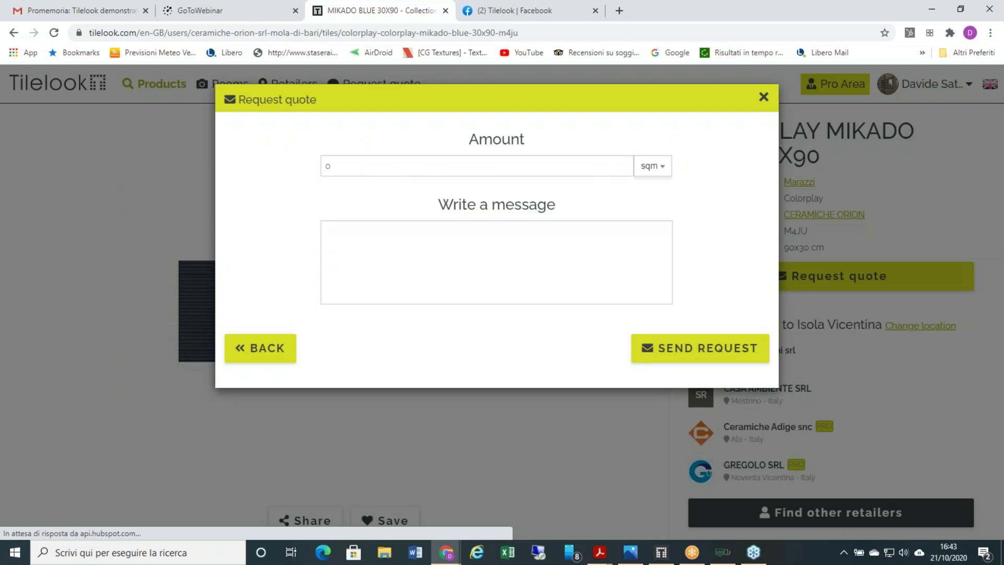
# - Keep sqm as the unit, type 25200 as the message, then close the form unsent
pyautogui.click(662, 170)
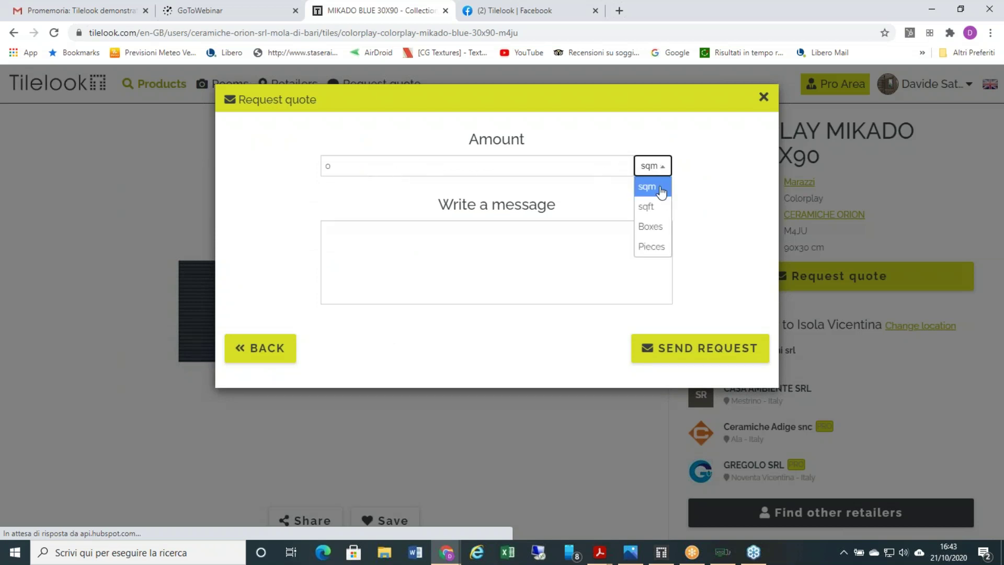
pyautogui.click(656, 188)
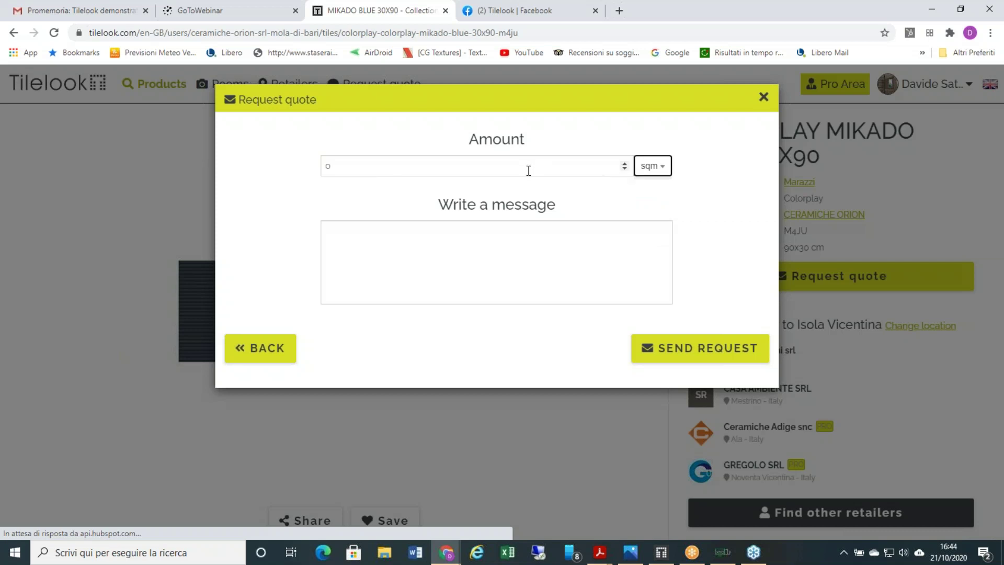
pyautogui.click(418, 247)
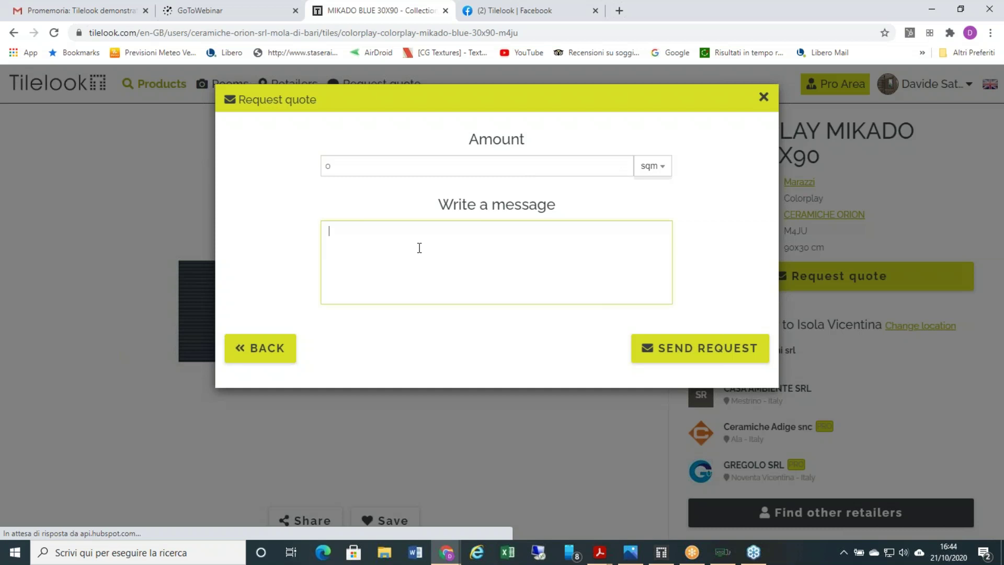
pyautogui.write('25200')
pyautogui.click(765, 98)
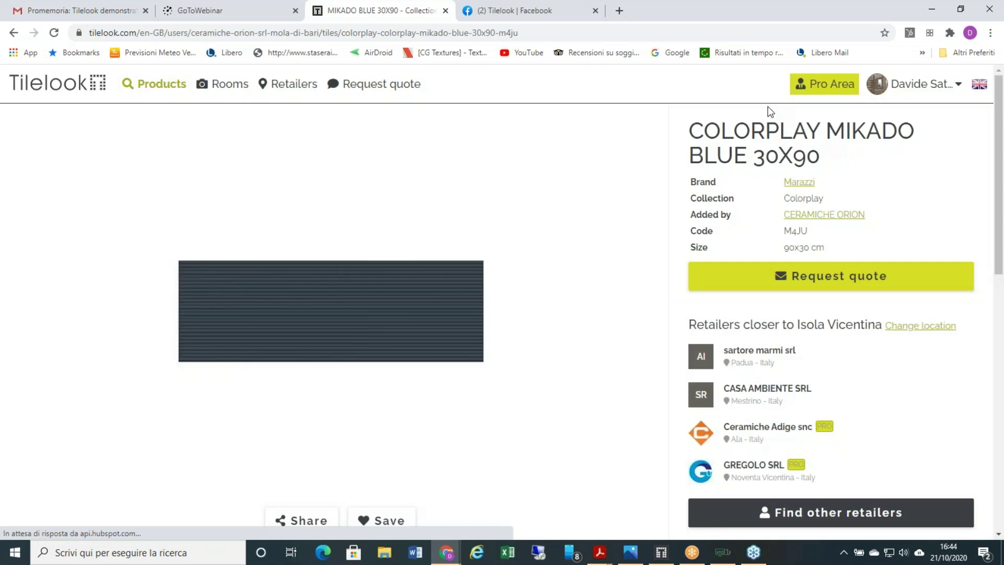
# - Start a room design and quote request with Bathroom as the room type
pyautogui.click(762, 280)
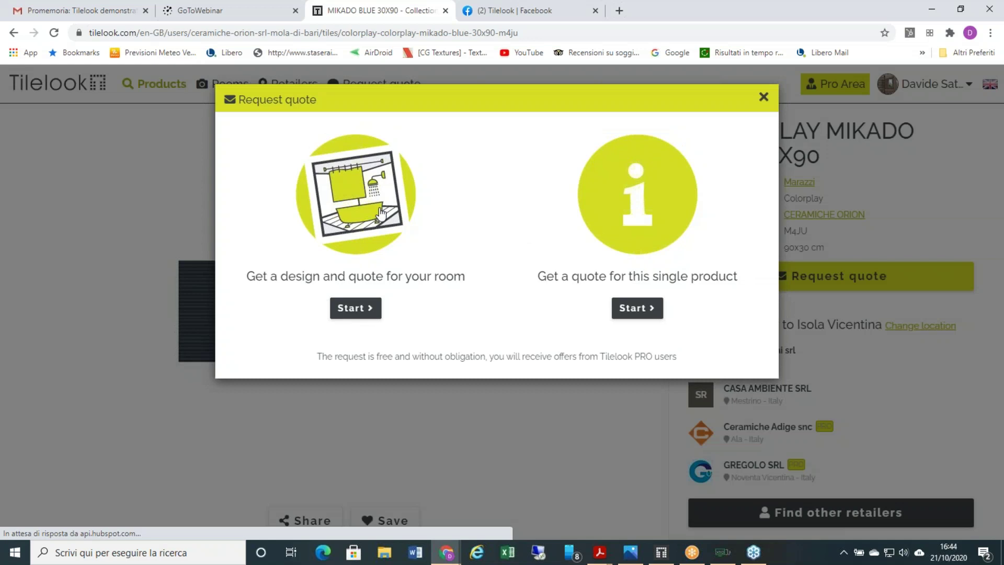
pyautogui.click(339, 191)
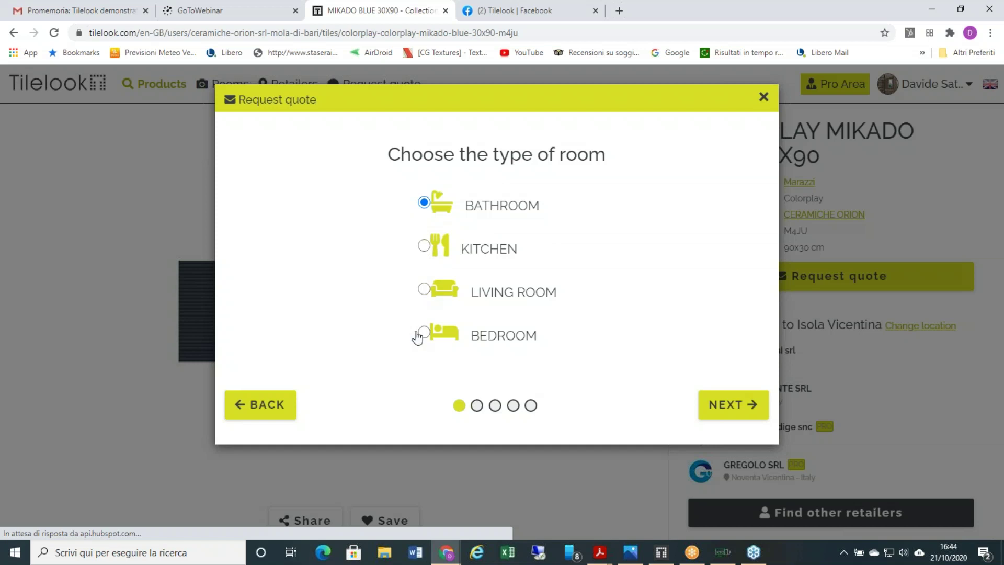
pyautogui.click(709, 404)
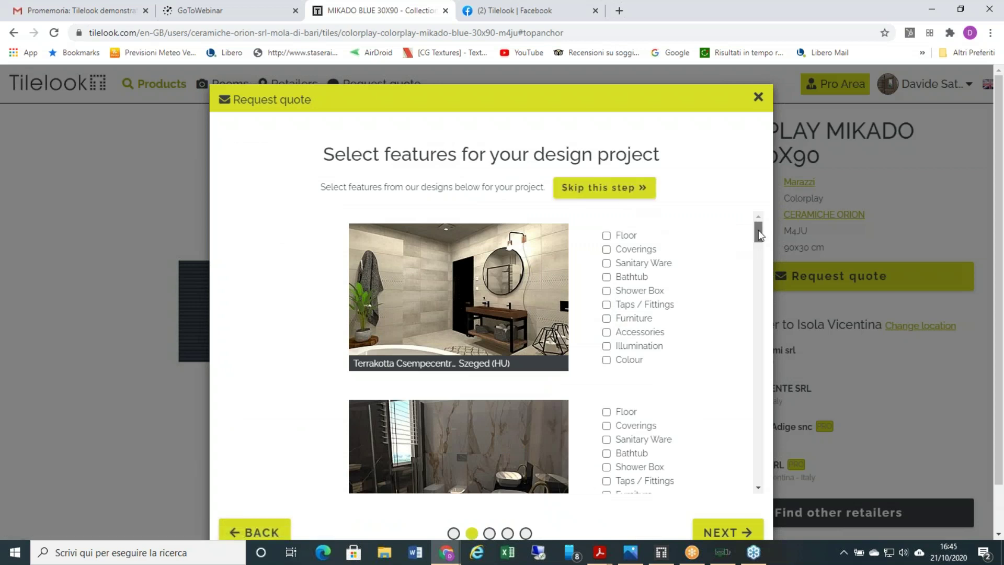
# - Tick Bathtub on the first sample design and Floor on the second design
pyautogui.scroll(-2, 758, 233)
pyautogui.moveTo(758, 233)
pyautogui.mouseDown()
pyautogui.moveTo(758, 256)
pyautogui.moveTo(749, 223)
pyautogui.mouseUp()
pyautogui.scroll(-2, 476, 330)
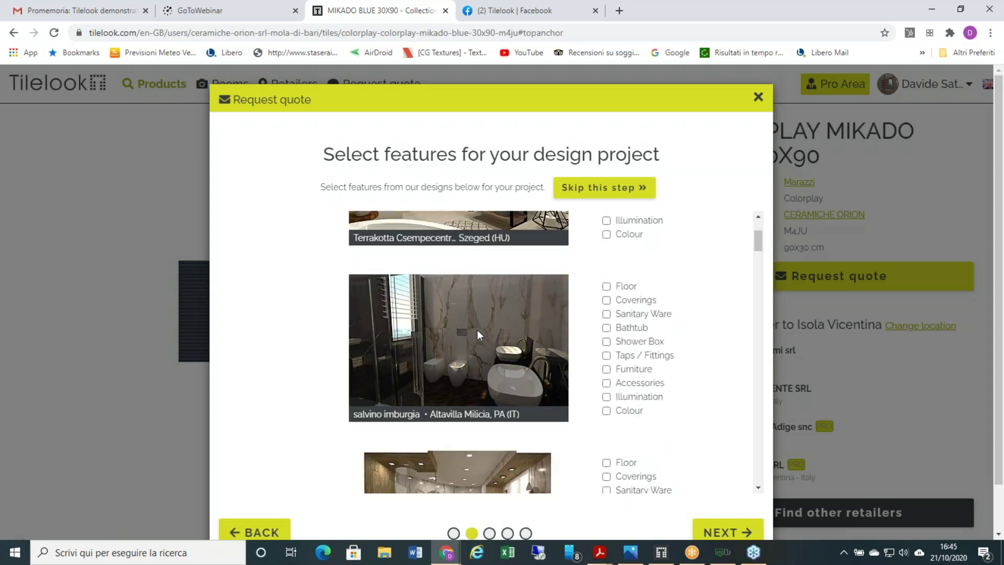
pyautogui.scroll(-3, 477, 329)
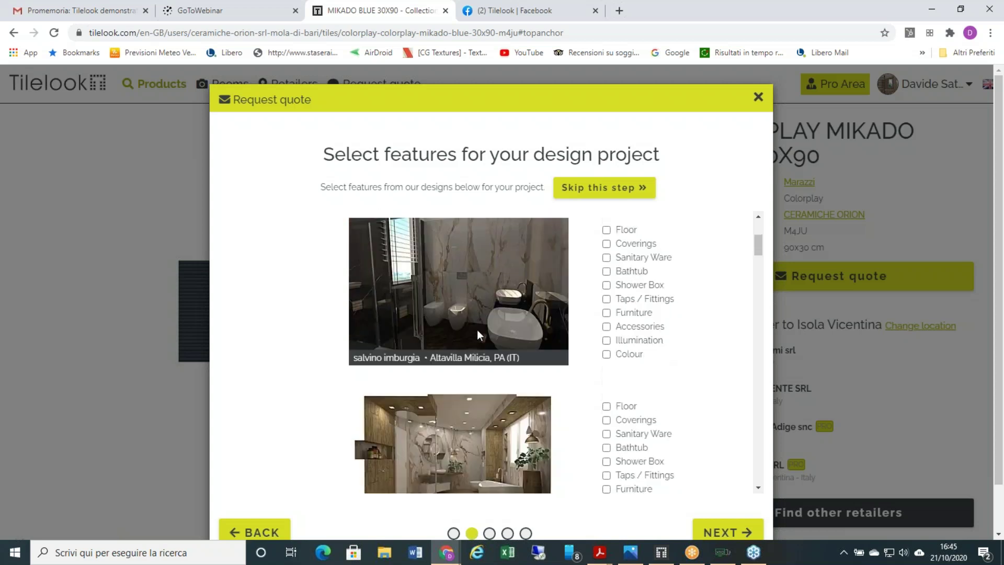
pyautogui.scroll(5, 478, 327)
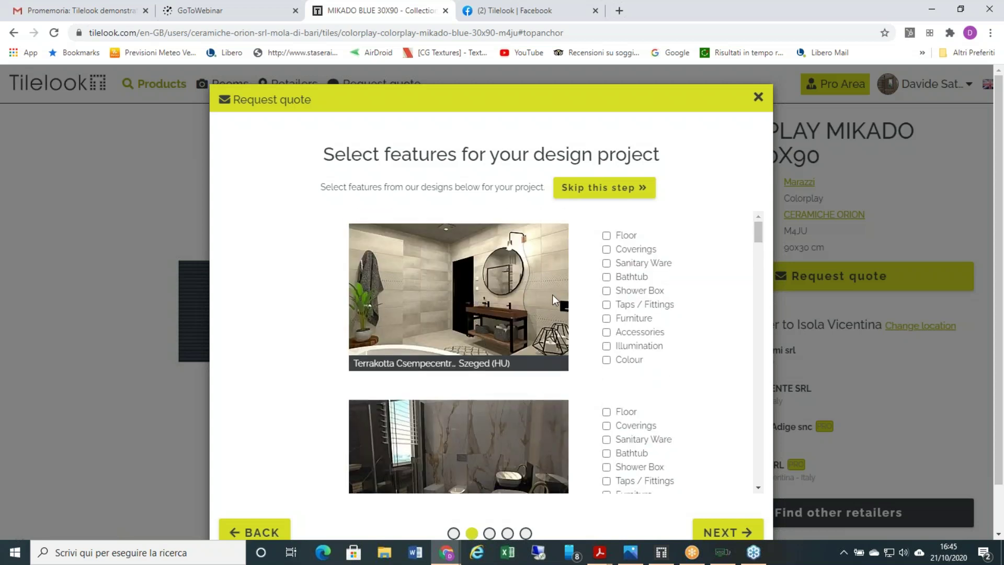
pyautogui.click(606, 276)
pyautogui.scroll(-2, 618, 363)
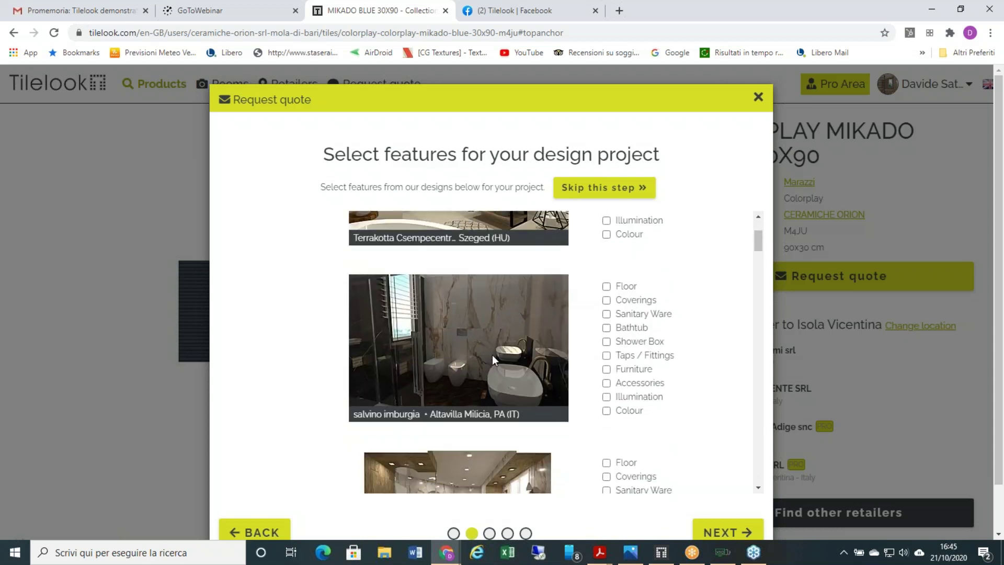
pyautogui.click(607, 286)
pyautogui.scroll(1, 621, 307)
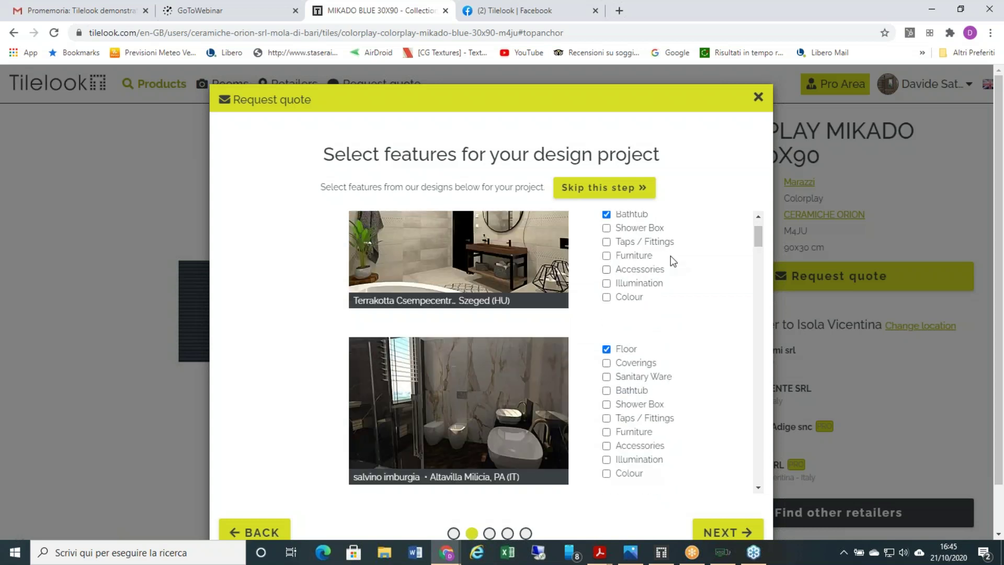
# - Advance the quote request to the room dimensions step
pyautogui.scroll(-1, 675, 268)
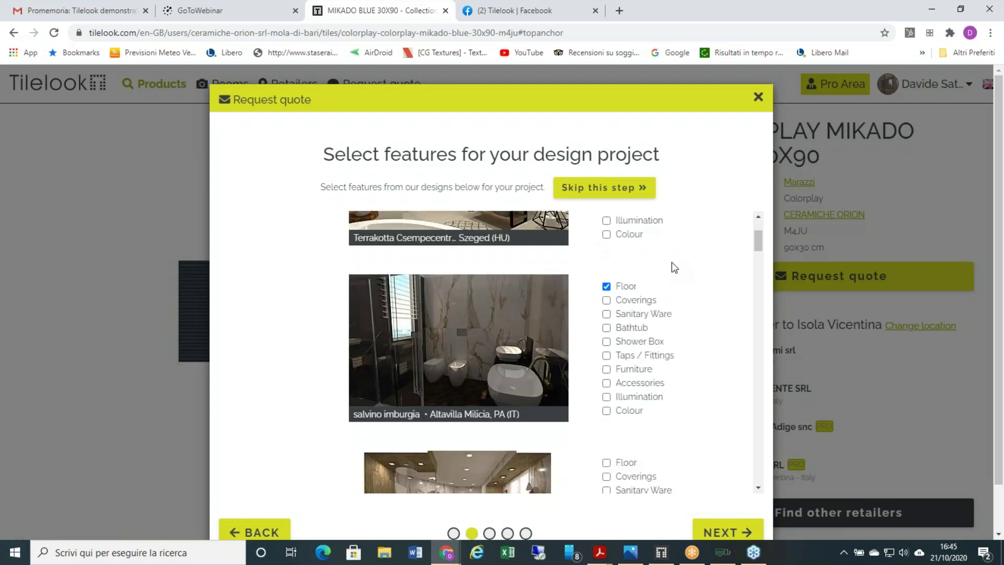
pyautogui.scroll(-1, 674, 267)
pyautogui.scroll(2, 674, 267)
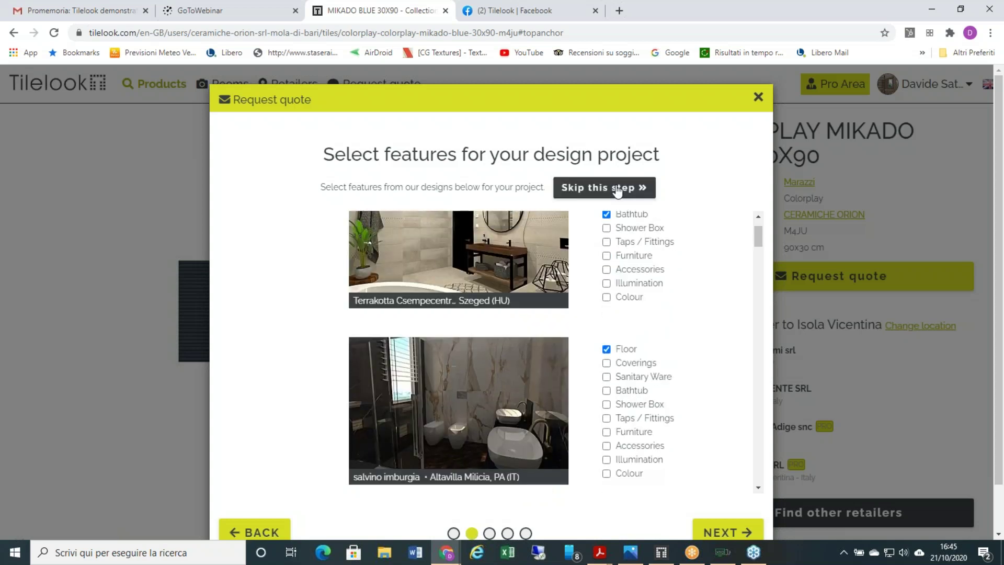
pyautogui.scroll(-1, 722, 445)
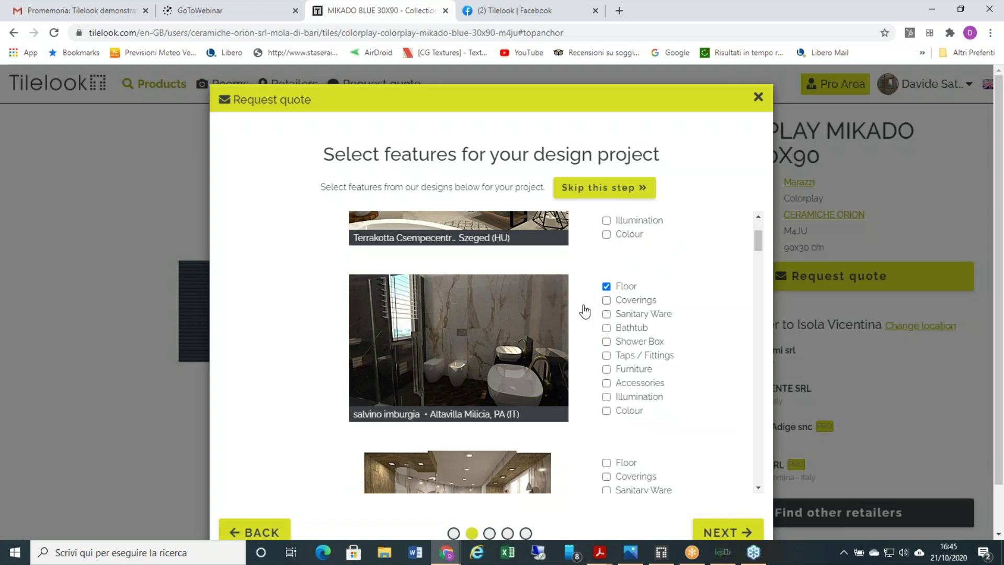
pyautogui.click(715, 532)
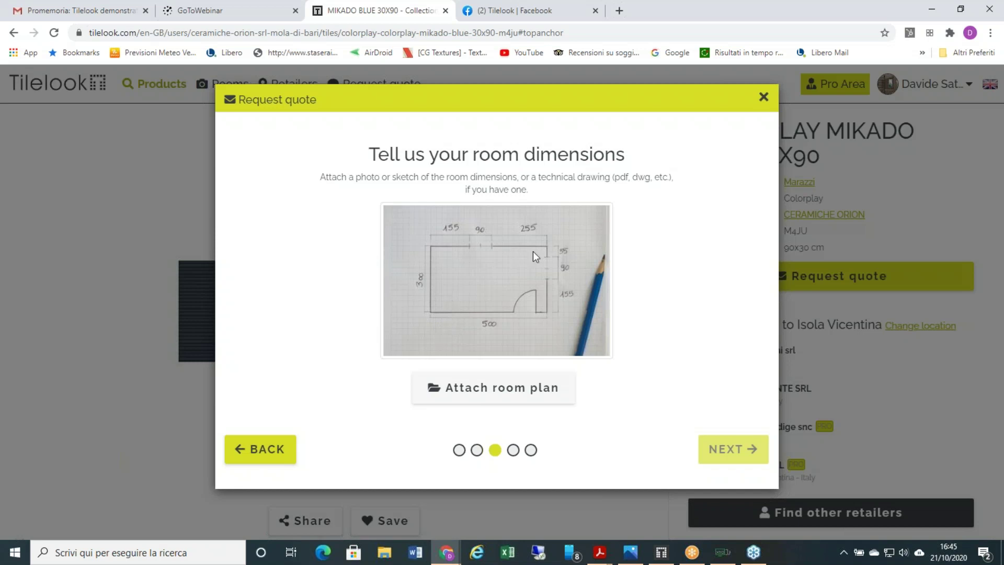
# - Attach the INFORMATIVA PDF from the Desktop as the room plan and continue to preferred brands
pyautogui.click(488, 392)
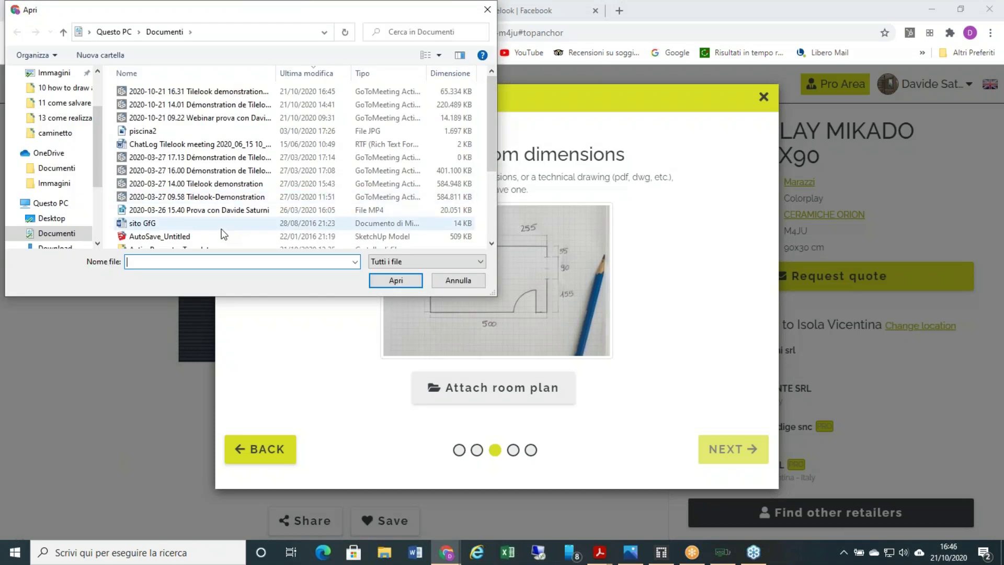
pyautogui.scroll(-3, 225, 232)
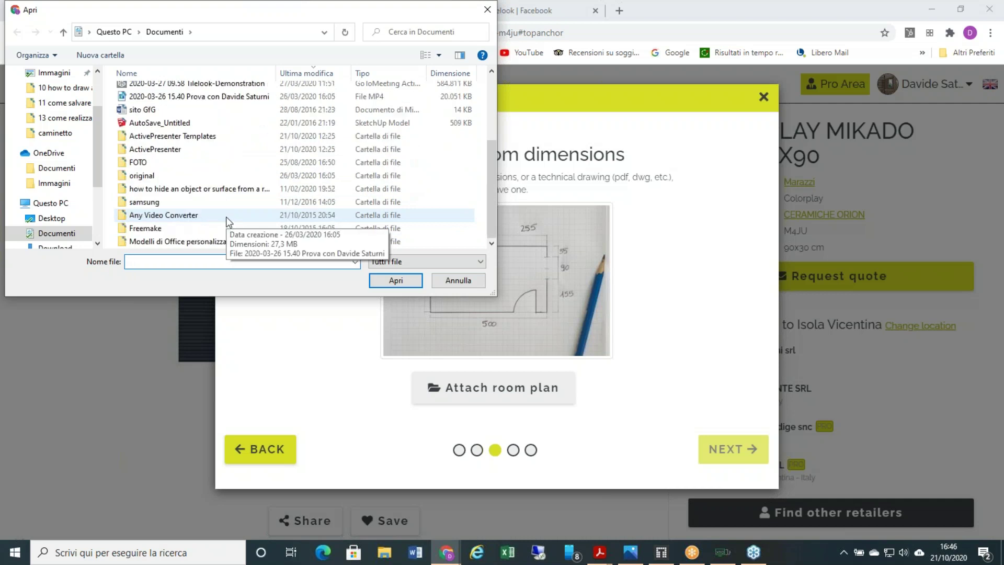
pyautogui.scroll(3, 162, 148)
pyautogui.scroll(-3, 162, 148)
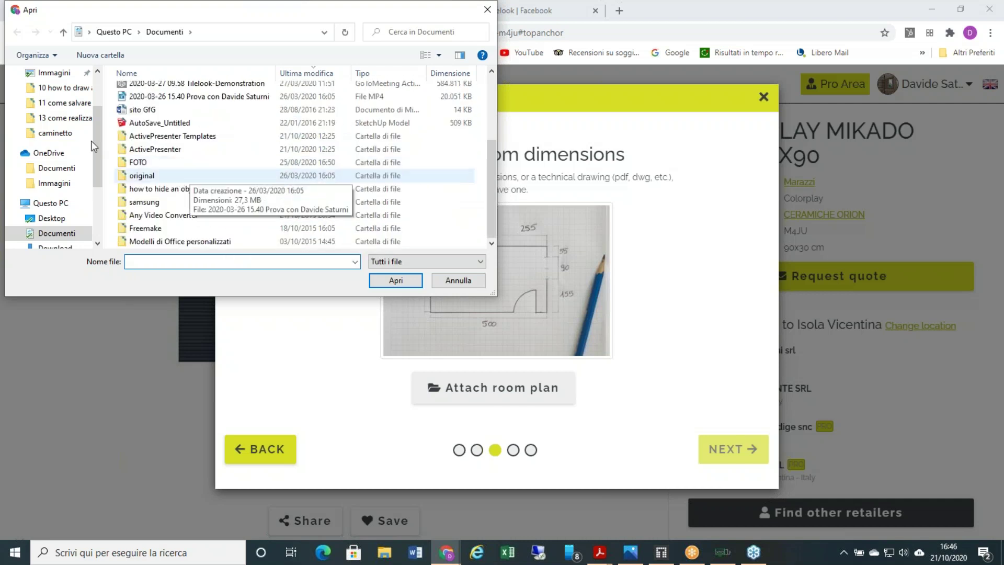
pyautogui.scroll(2, 79, 105)
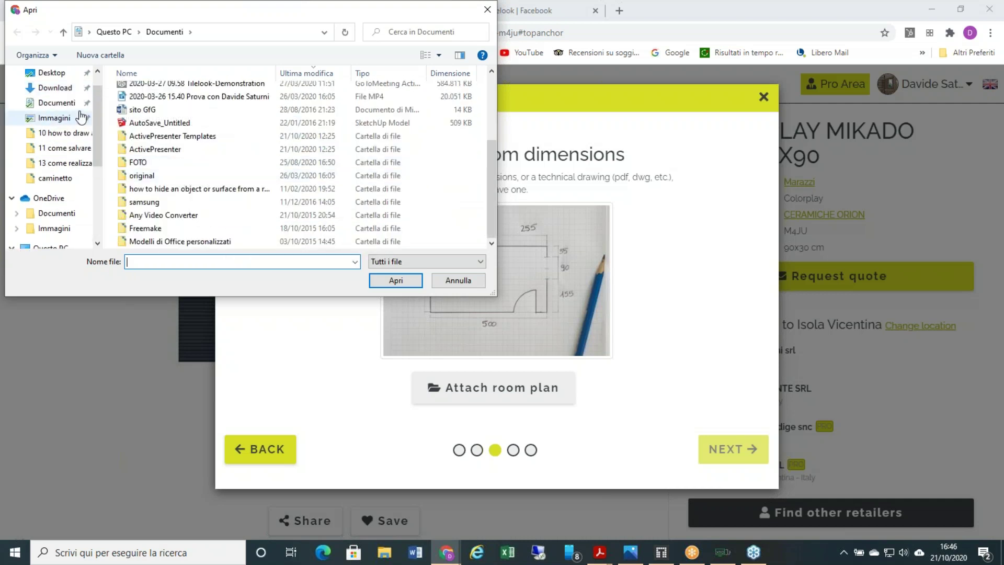
pyautogui.click(79, 98)
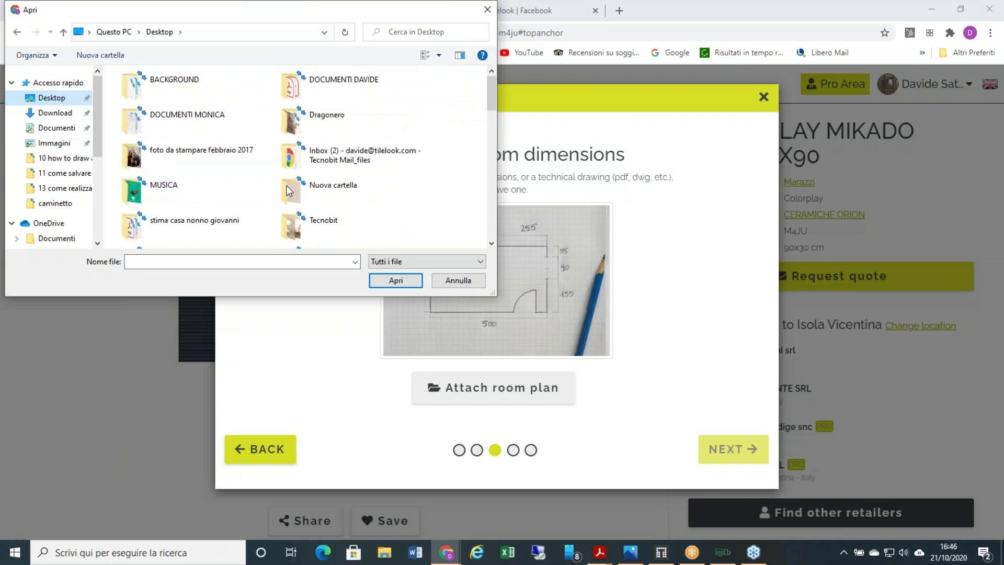
pyautogui.scroll(-3, 293, 185)
pyautogui.click(342, 229)
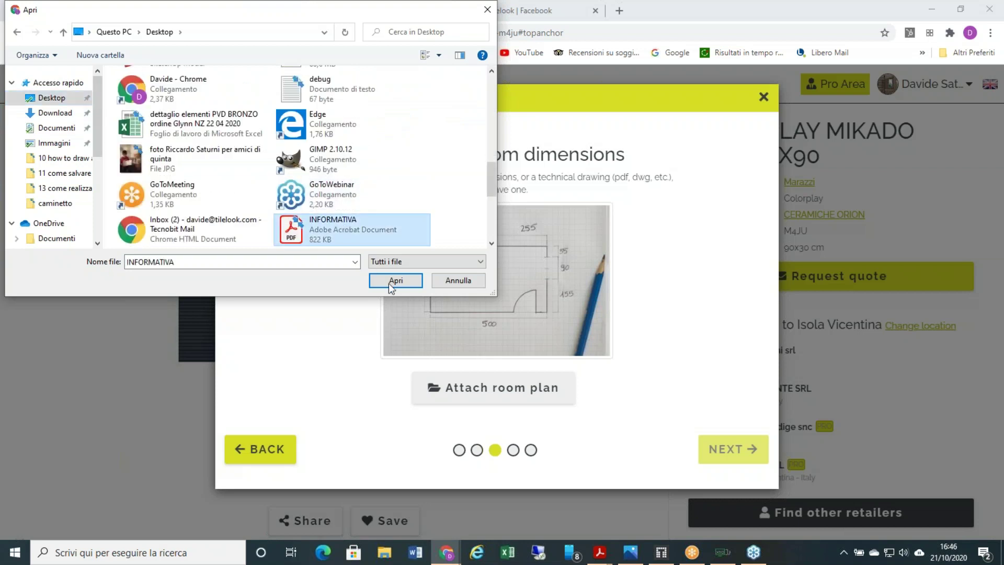
pyautogui.click(396, 281)
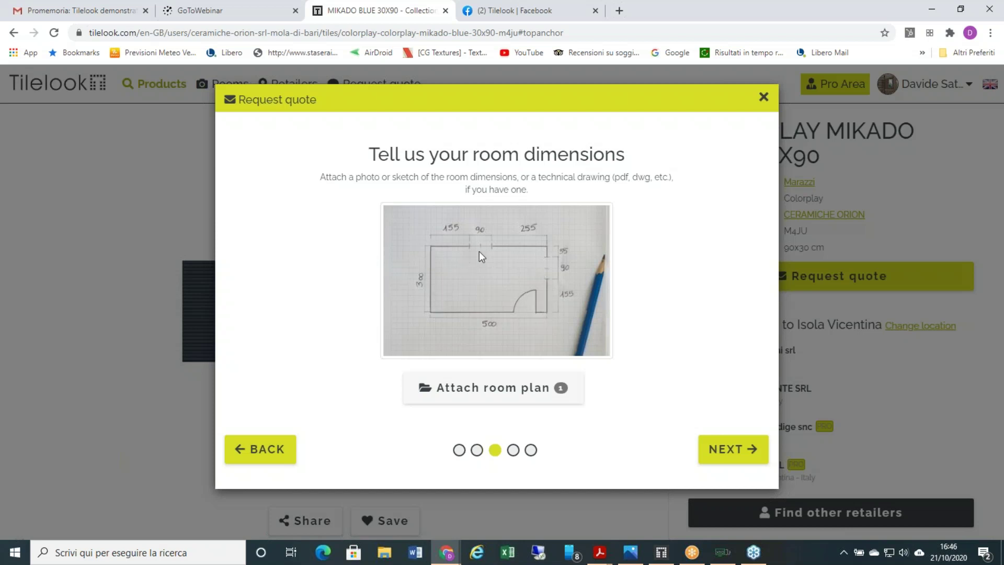
pyautogui.click(718, 457)
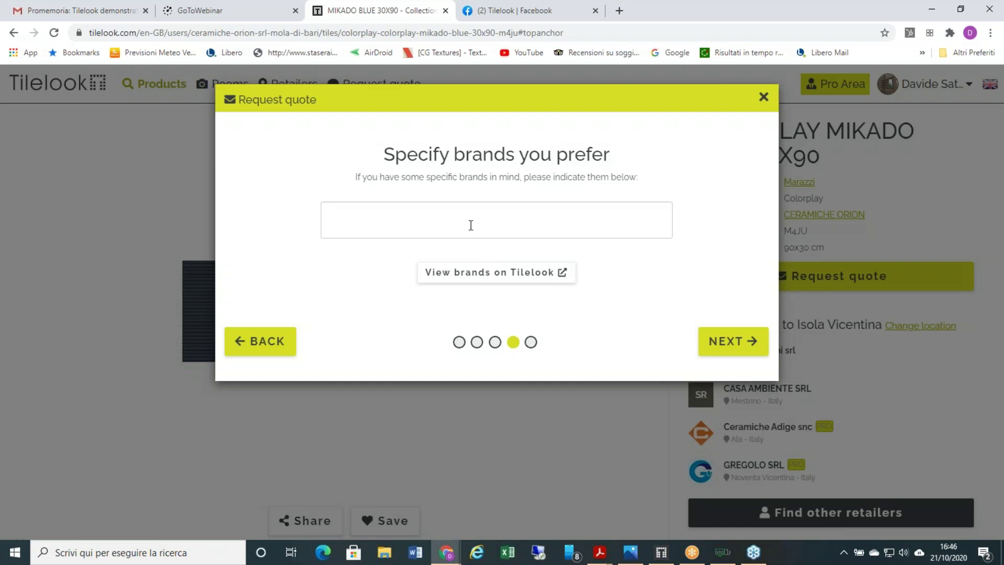
# - Enter Agape as the preferred tile brand and close the quote request window
pyautogui.click(470, 225)
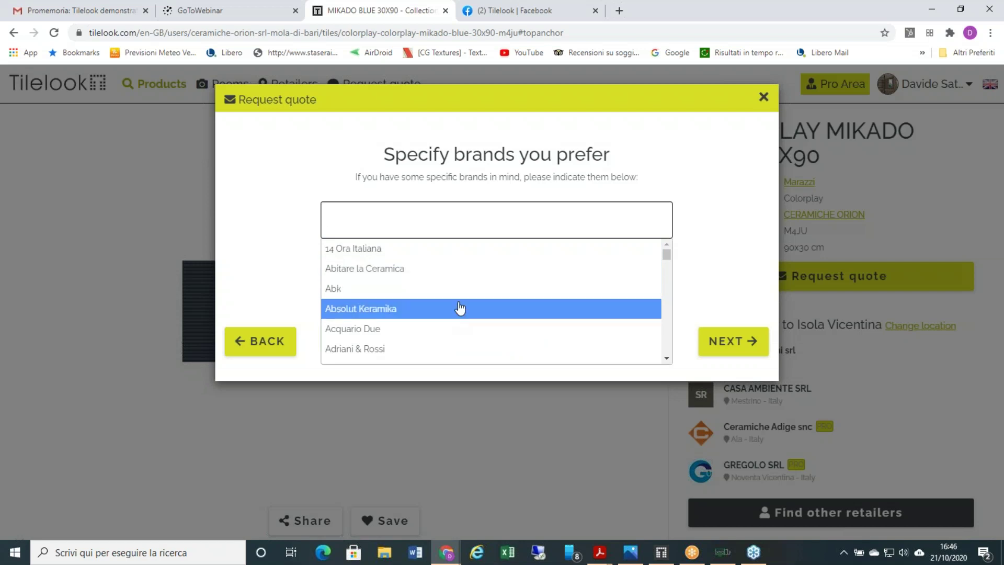
pyautogui.write('aga')
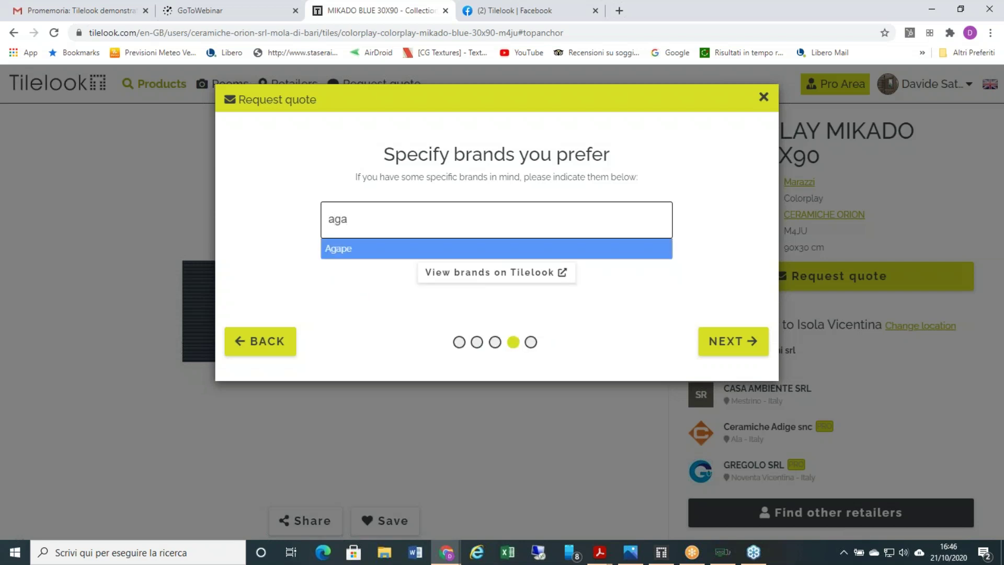
pyautogui.write('p')
pyautogui.press('BackSpace')
pyautogui.write('e')
pyautogui.press('Return')
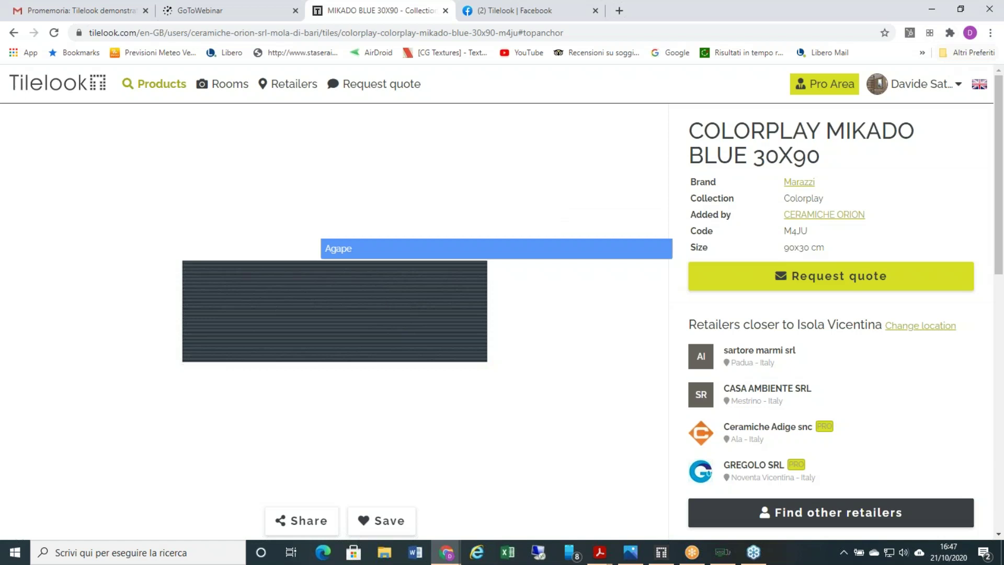
pyautogui.click(920, 83)
# - Go to the My Tilelook dashboard and open Purchase Requests under Marketplace
pyautogui.click(923, 124)
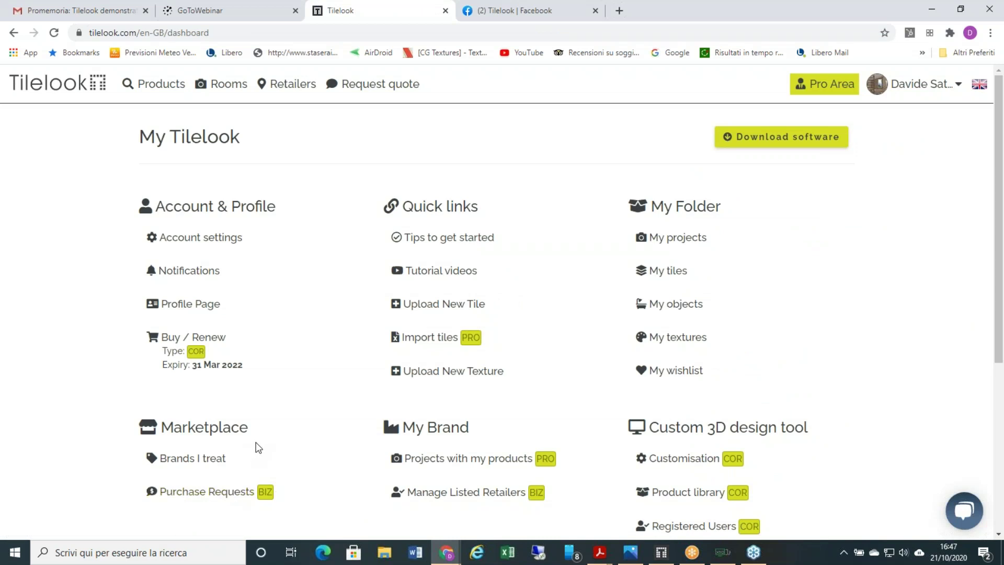
pyautogui.scroll(-1, 249, 444)
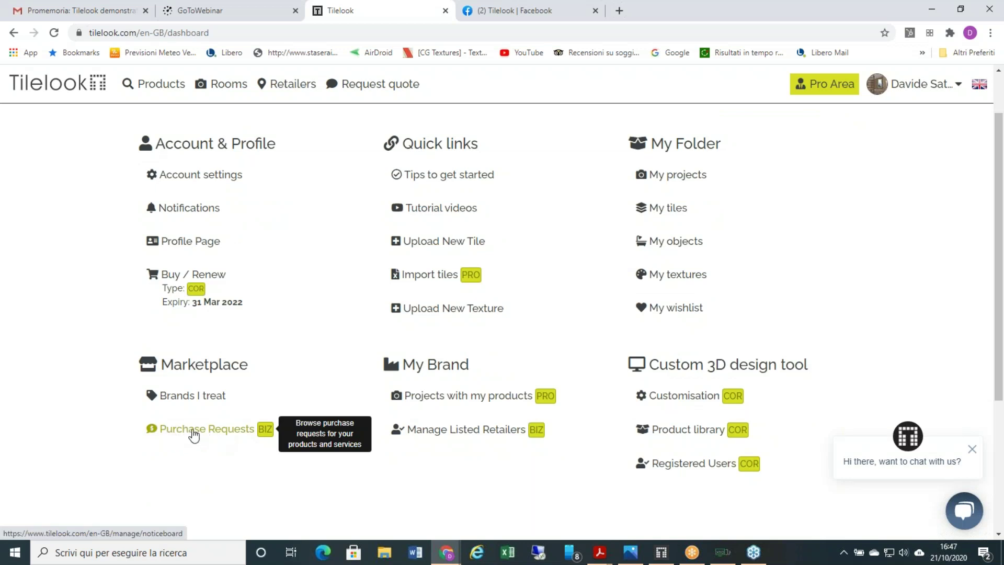
pyautogui.click(194, 433)
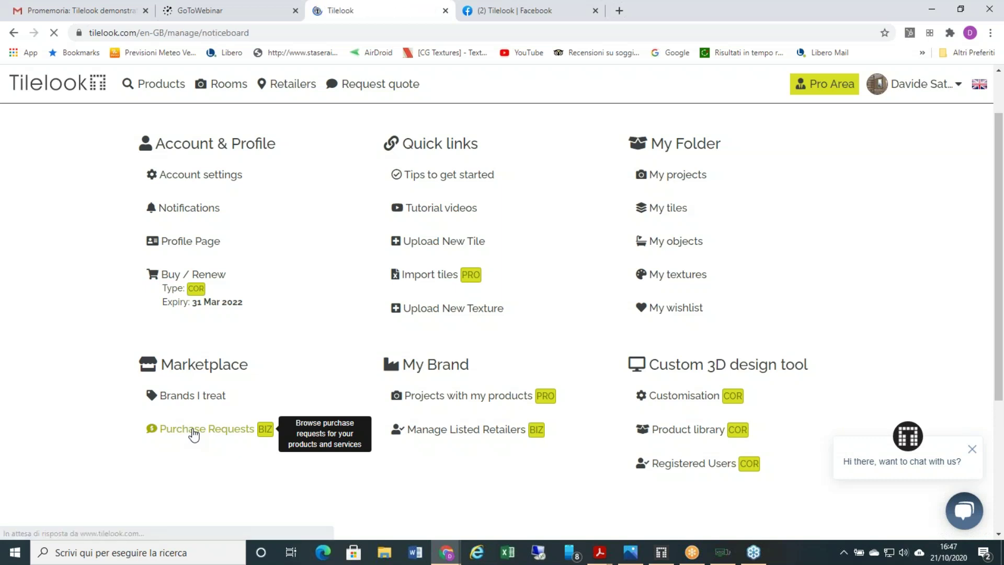
# - Review the Brands I treat page, then return to the list of 303 purchase requests
pyautogui.scroll(-2, 300, 347)
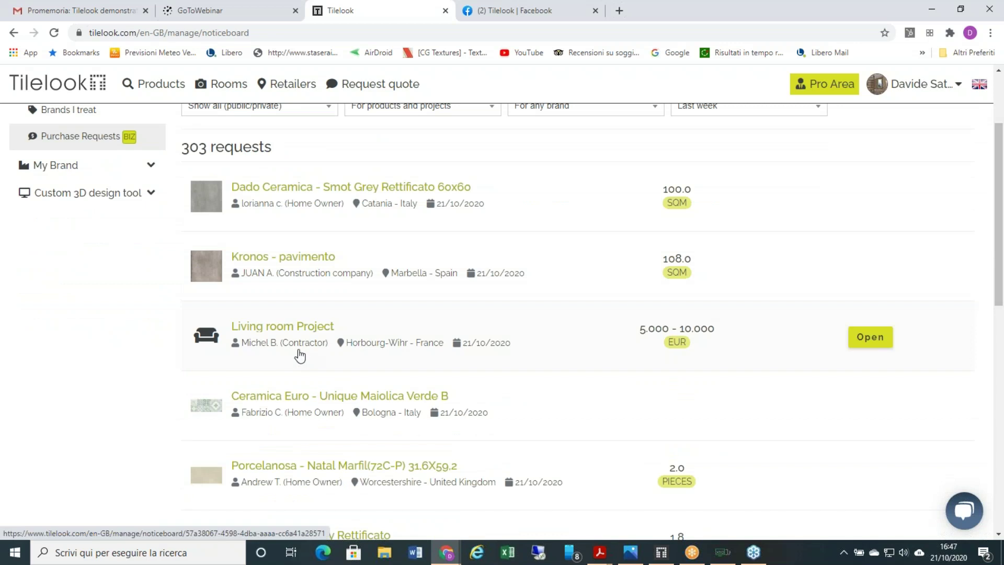
pyautogui.scroll(1, 300, 355)
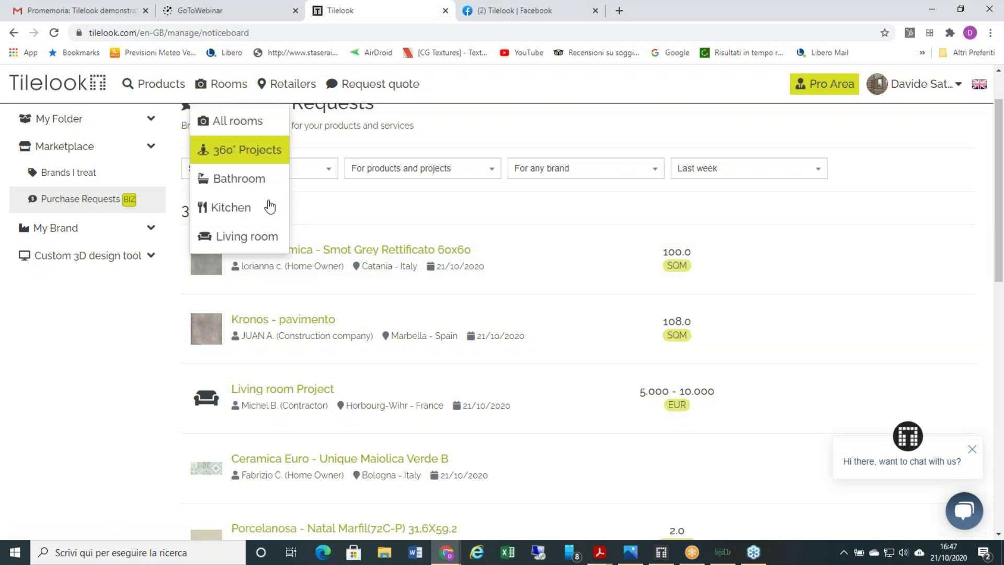
pyautogui.click(116, 181)
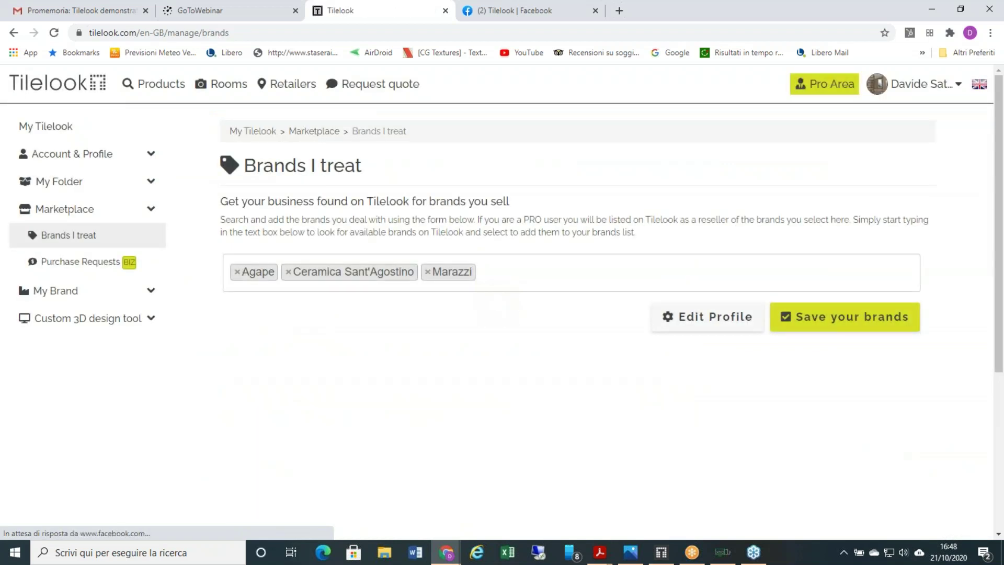
pyautogui.click(106, 266)
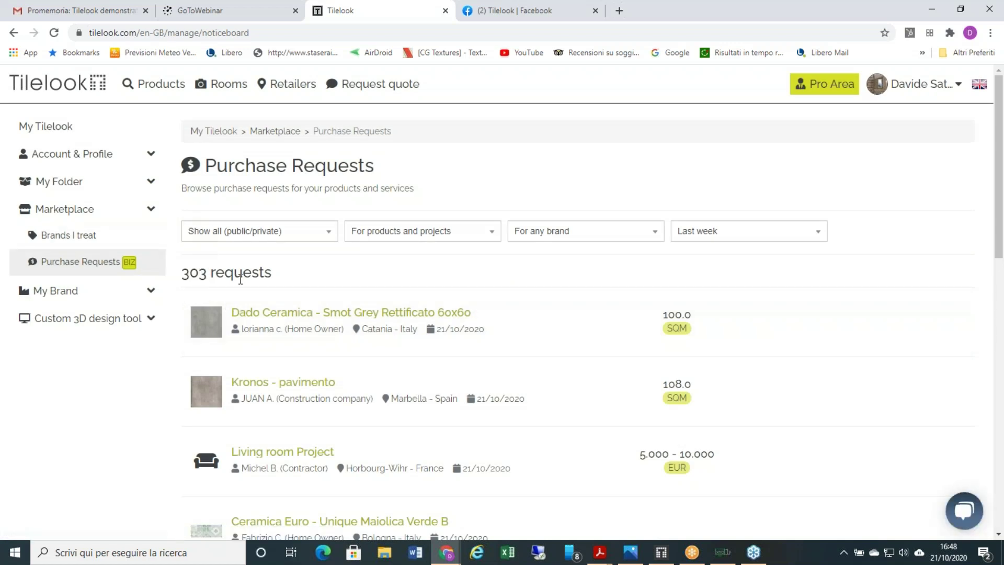
pyautogui.moveTo(258, 344)
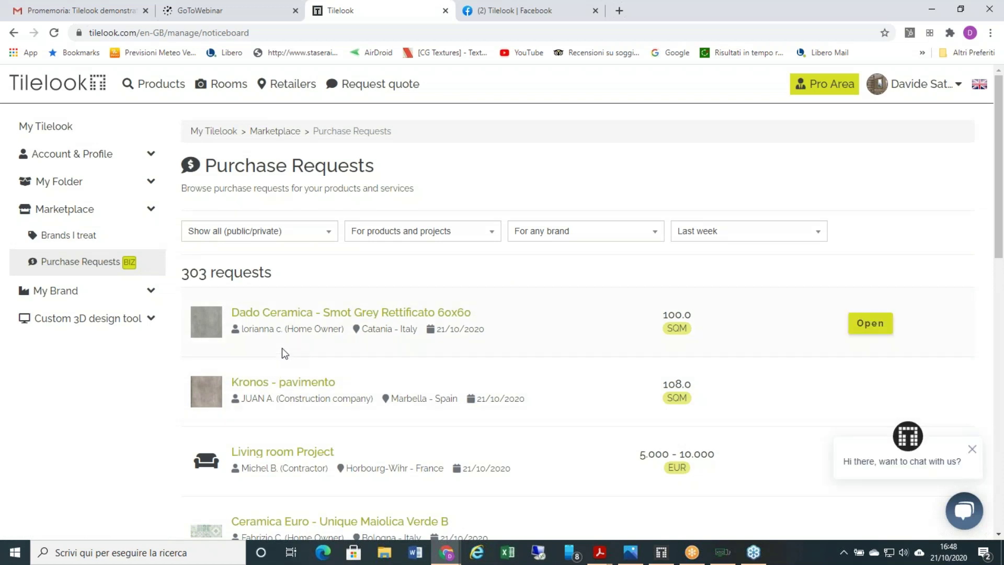
pyautogui.scroll(-1, 283, 350)
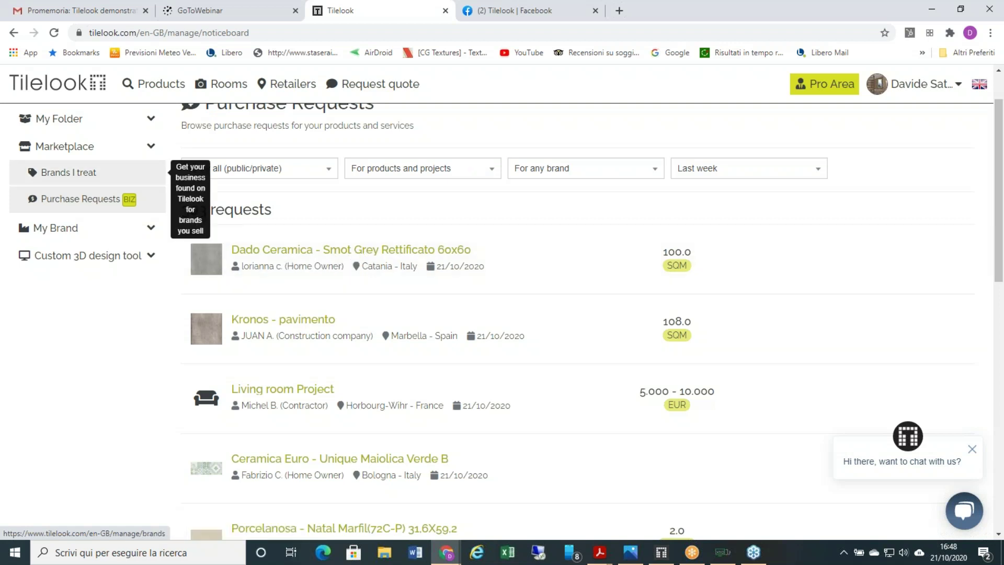
# - Open the Dado Ceramica Smot Grey request, try revealing the requester's details, and dismiss the brand warning
pyautogui.click(289, 262)
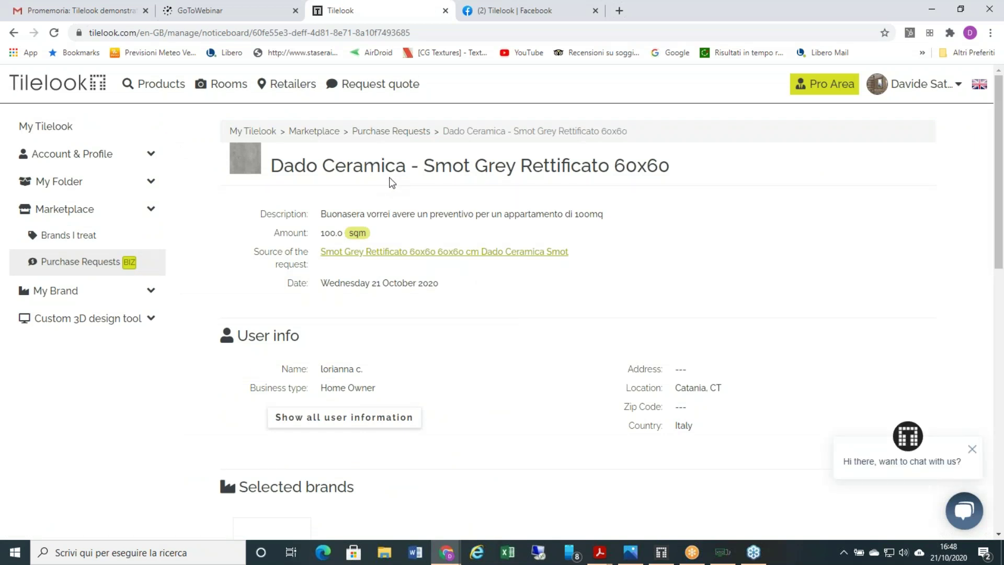
pyautogui.scroll(-1, 402, 330)
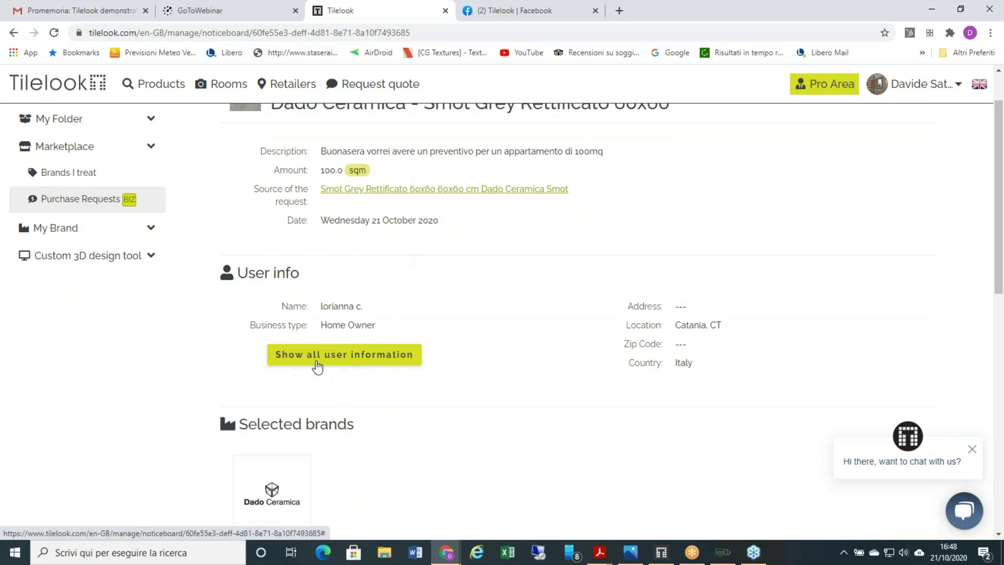
pyautogui.click(346, 362)
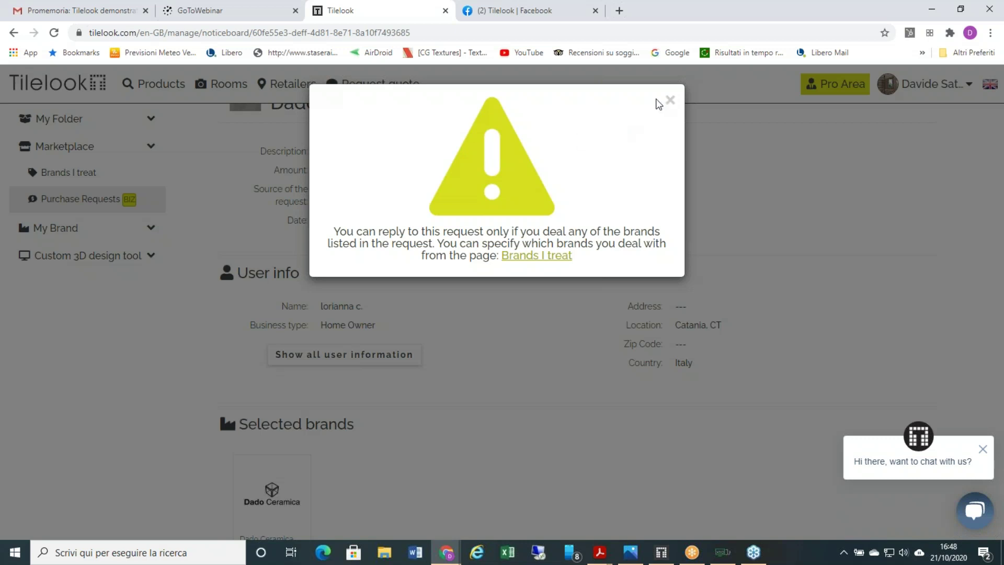
pyautogui.click(669, 101)
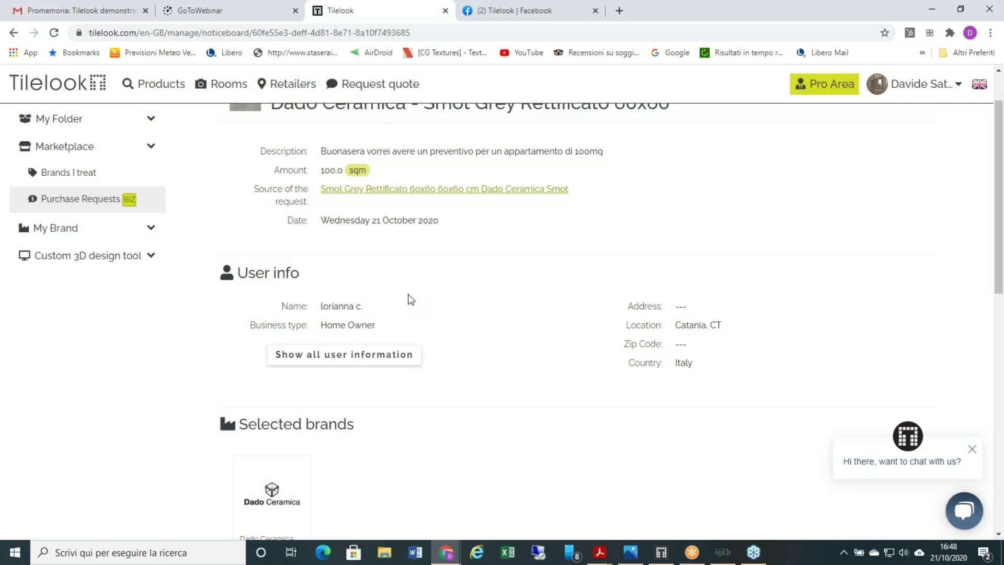
# - Attempt a reply, dismiss the brand warning again, and return to the Purchase Requests list
pyautogui.scroll(1, 141, 257)
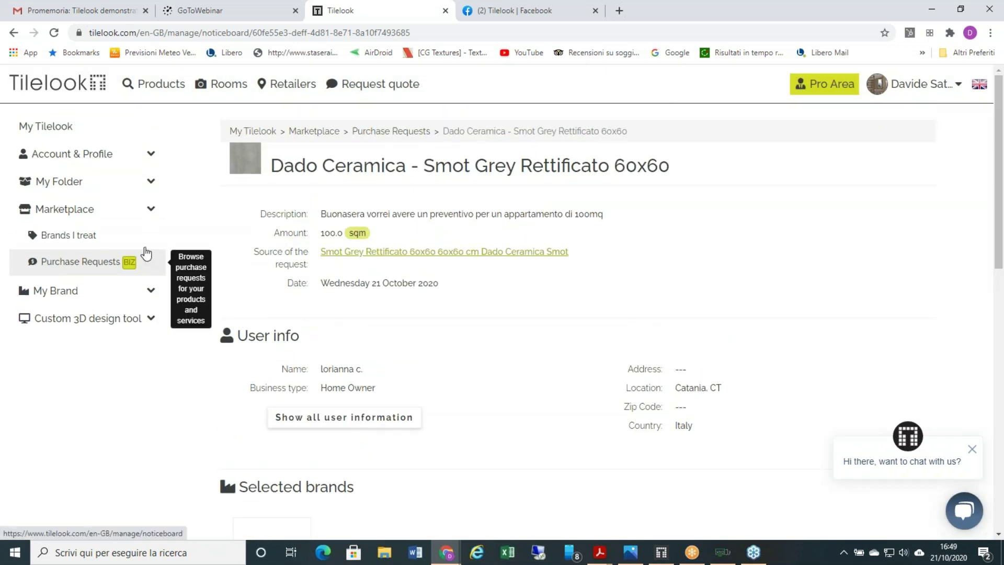
pyautogui.scroll(-10, 309, 258)
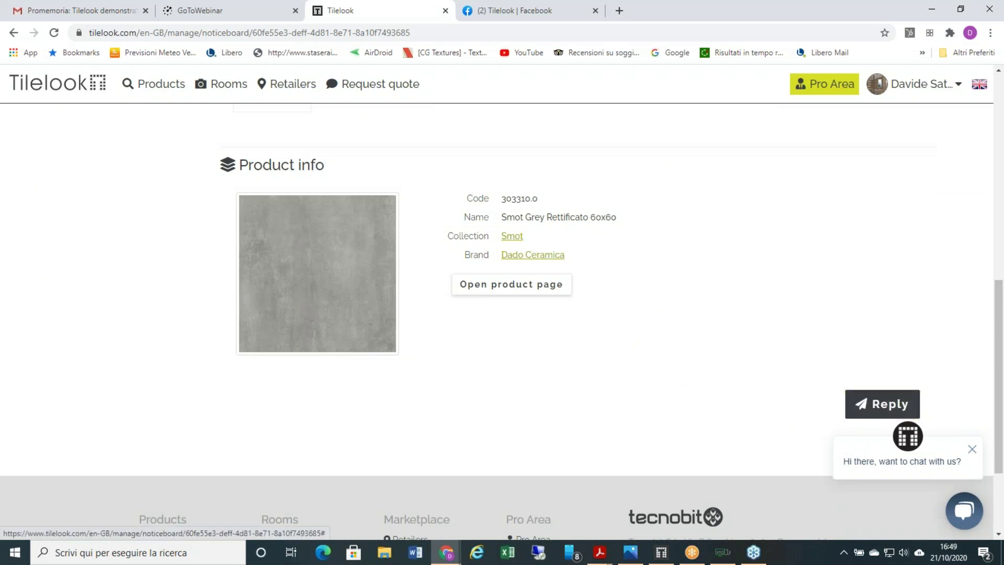
pyautogui.click(877, 404)
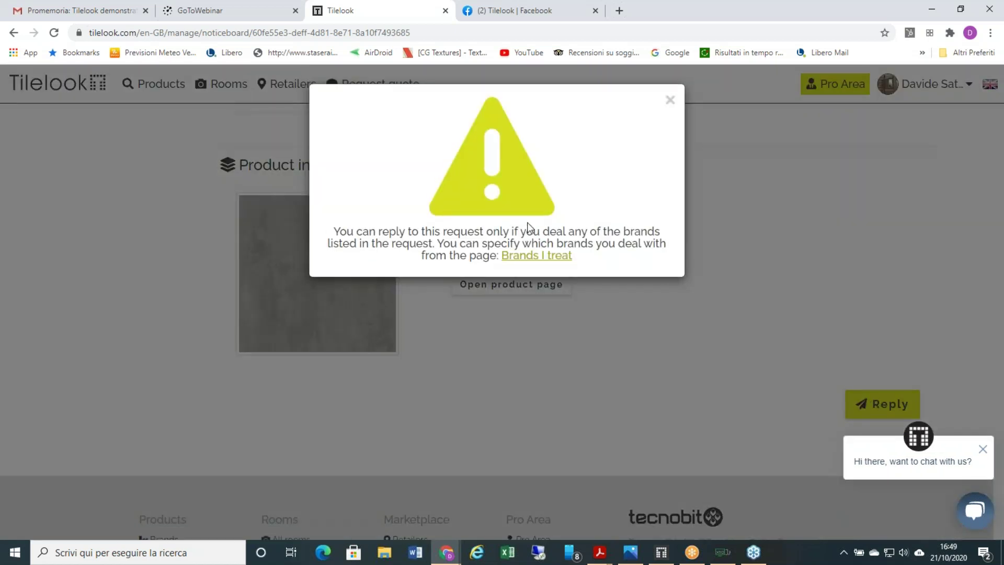
pyautogui.click(668, 100)
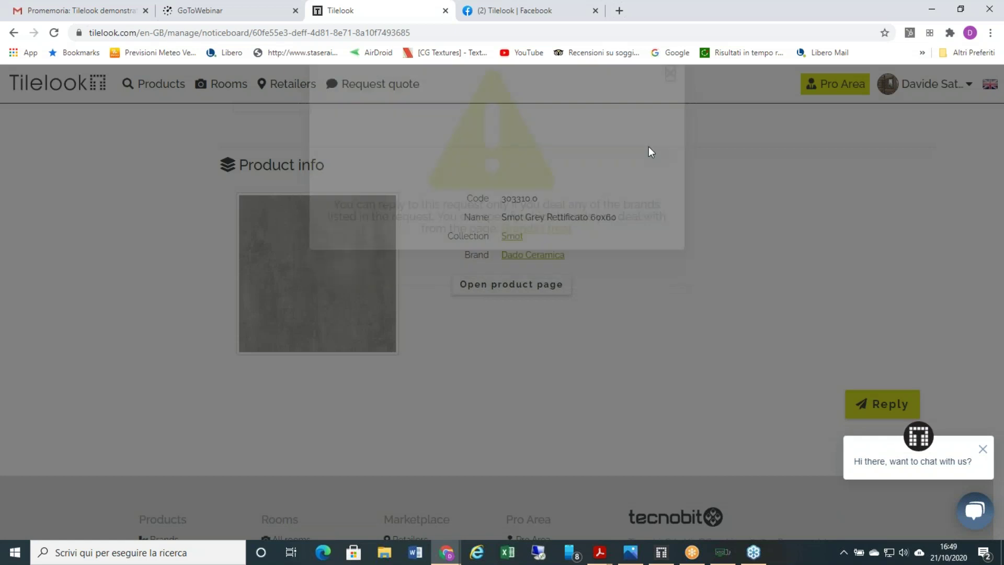
pyautogui.scroll(5, 500, 263)
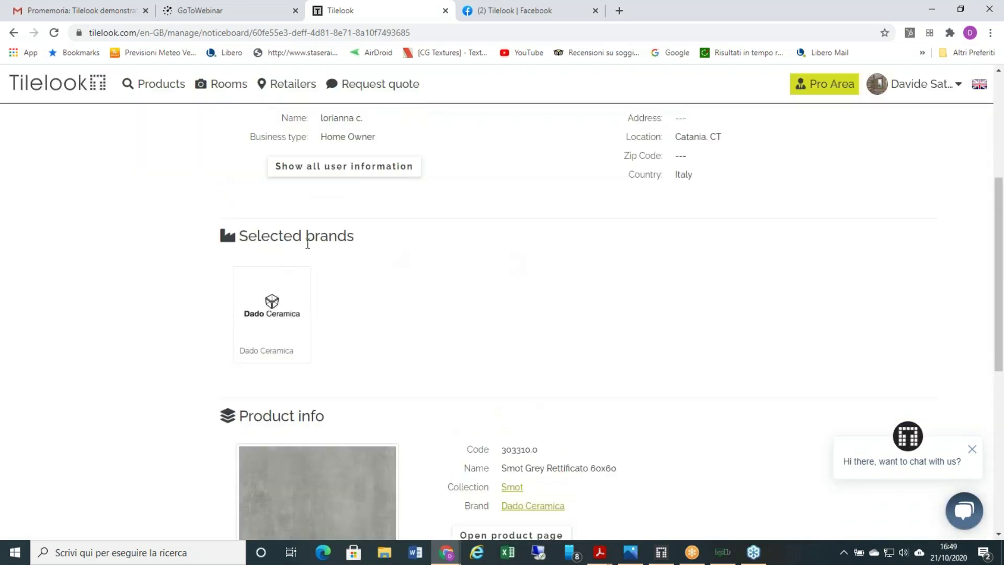
pyautogui.scroll(4, 307, 243)
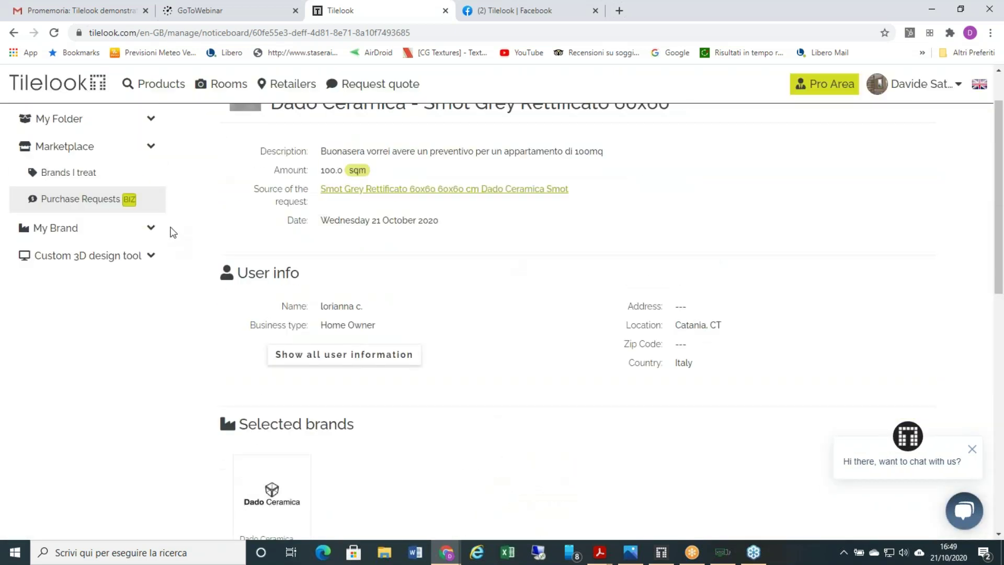
pyautogui.scroll(1, 173, 232)
pyautogui.click(93, 262)
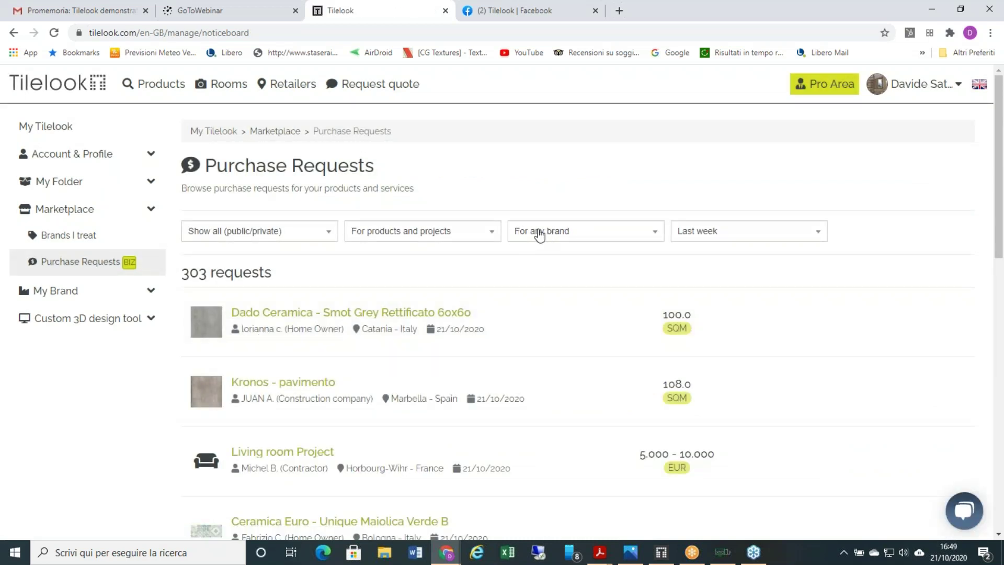
# - Filter purchase requests to For brands I sell only, leaving 10 requests
pyautogui.click(586, 233)
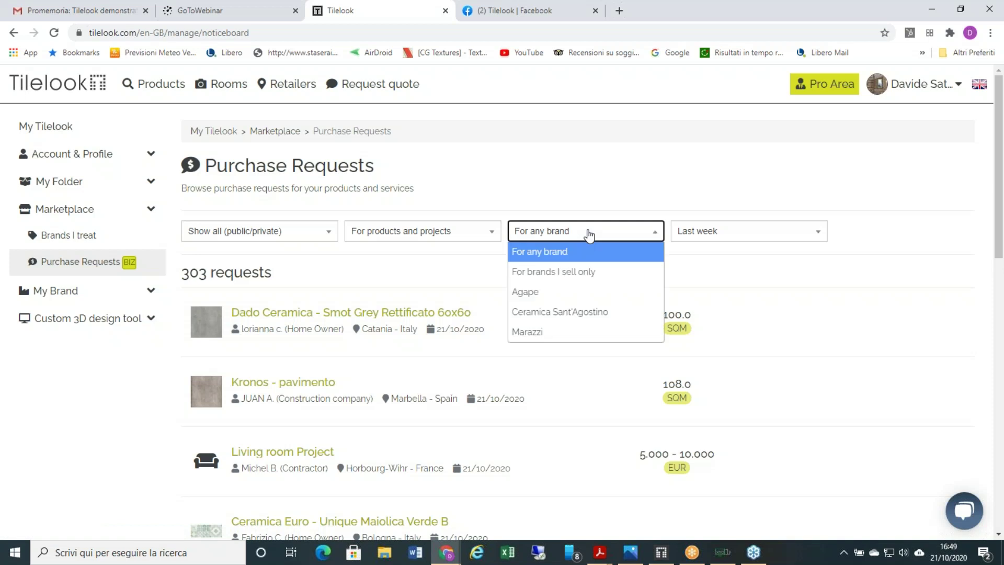
pyautogui.click(586, 272)
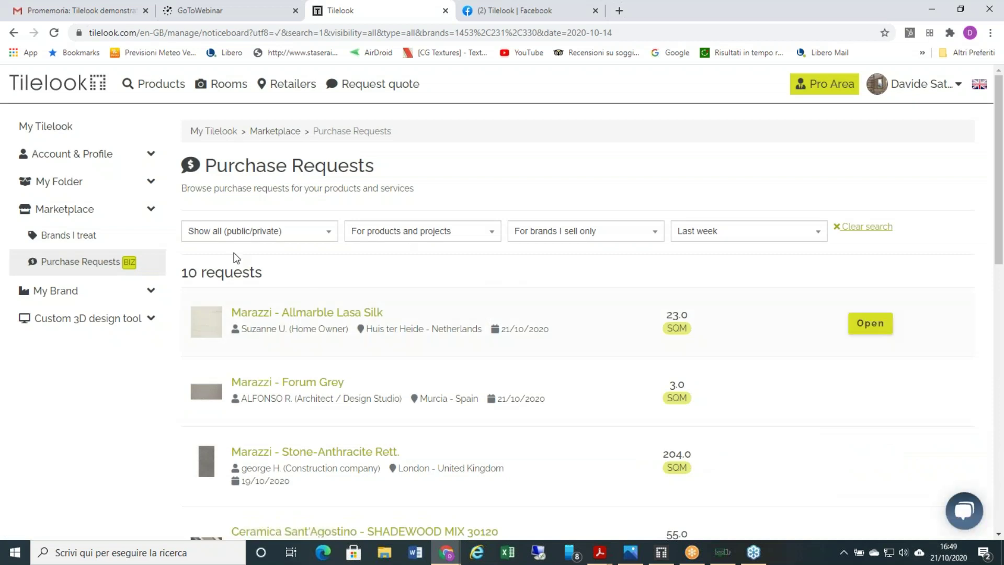
pyautogui.moveTo(280, 293)
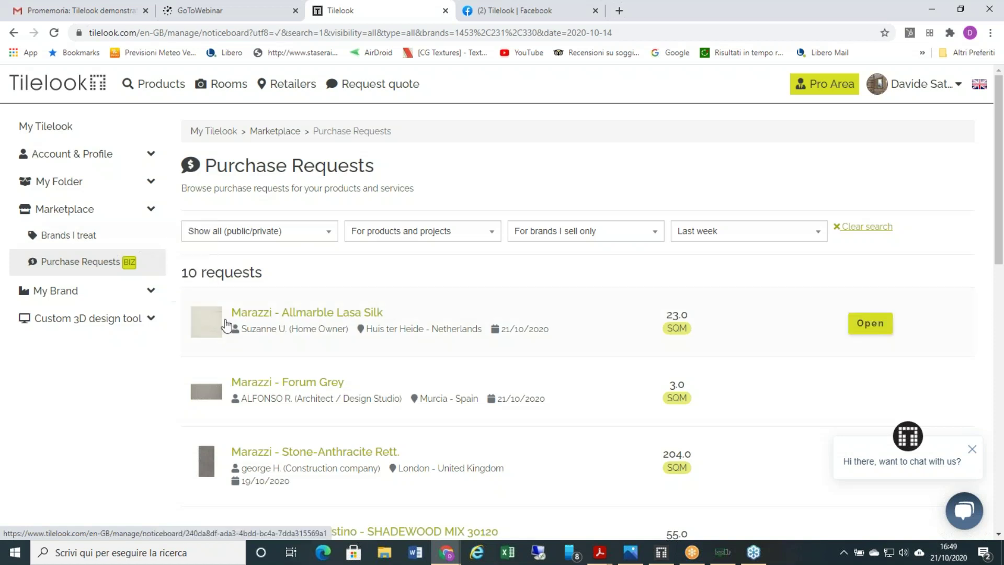
# - Open the Marazzi - Allmarble Lasa Silk request and reveal the requester's email and phone
pyautogui.click(251, 319)
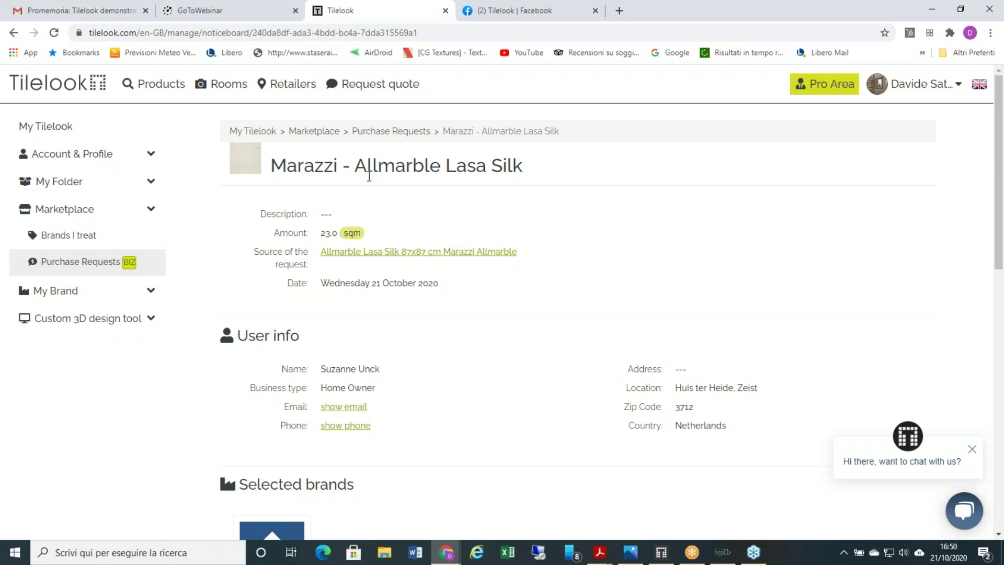
pyautogui.scroll(-2, 339, 239)
pyautogui.click(353, 282)
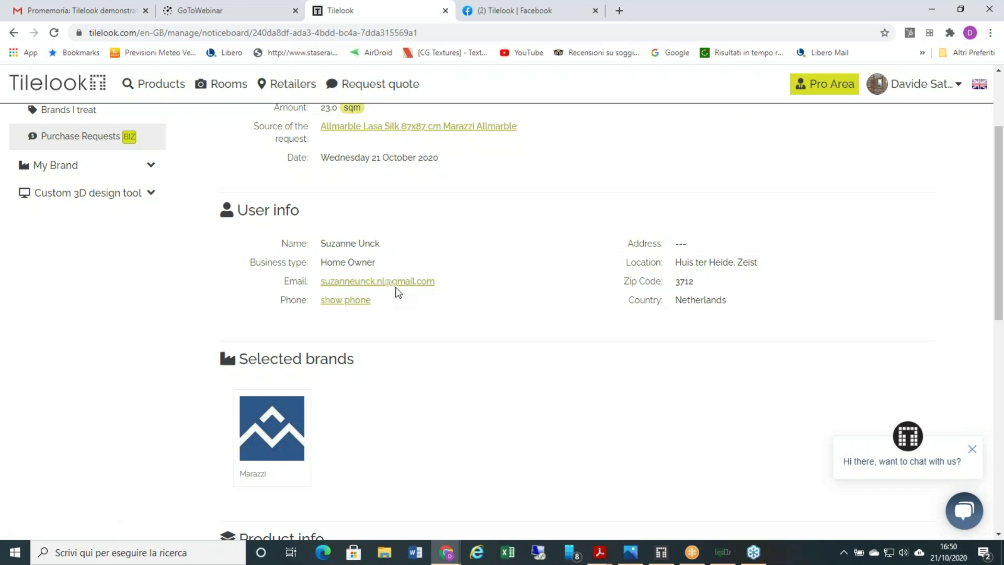
pyautogui.click(360, 301)
# - Start an email reply to the requester, close it unsent, and switch to the Photos pricing screenshot
pyautogui.scroll(-5, 379, 302)
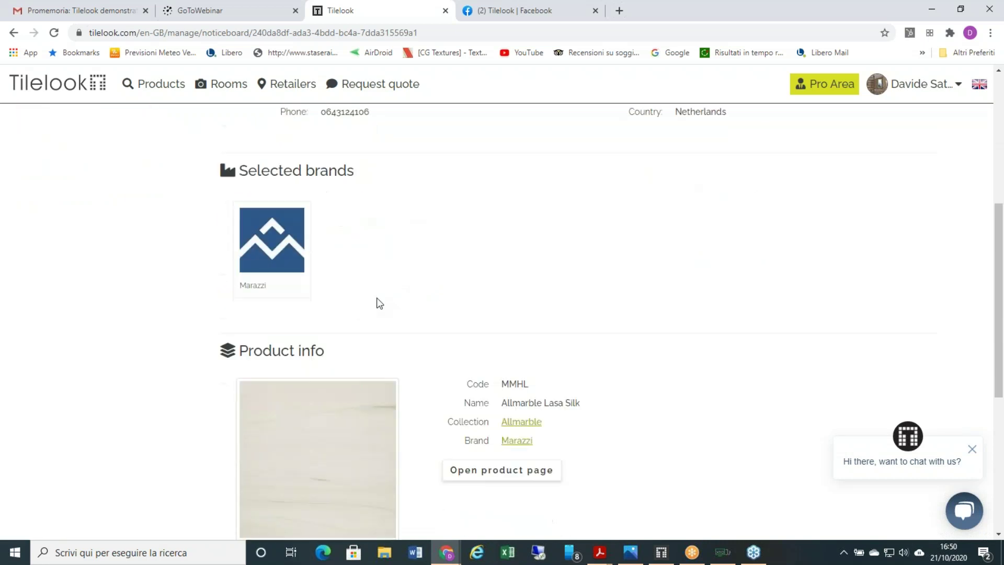
pyautogui.scroll(-4, 379, 302)
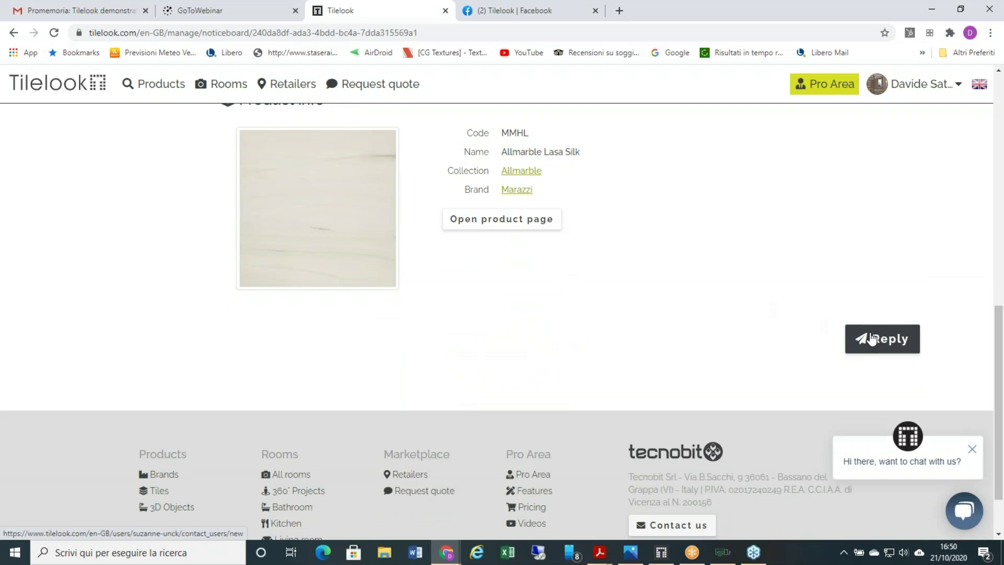
pyautogui.click(872, 338)
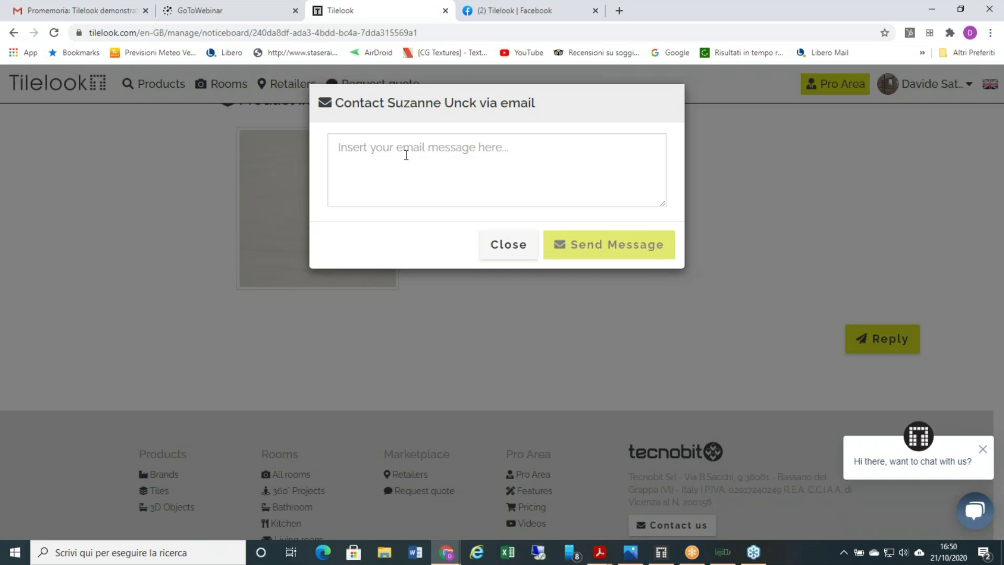
pyautogui.click(500, 248)
pyautogui.scroll(10, 579, 285)
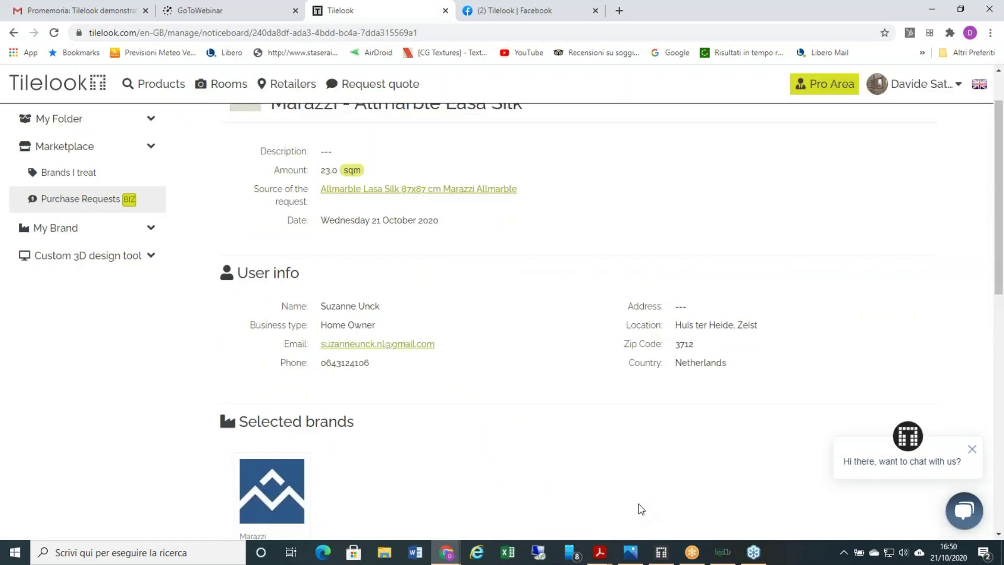
pyautogui.click(635, 551)
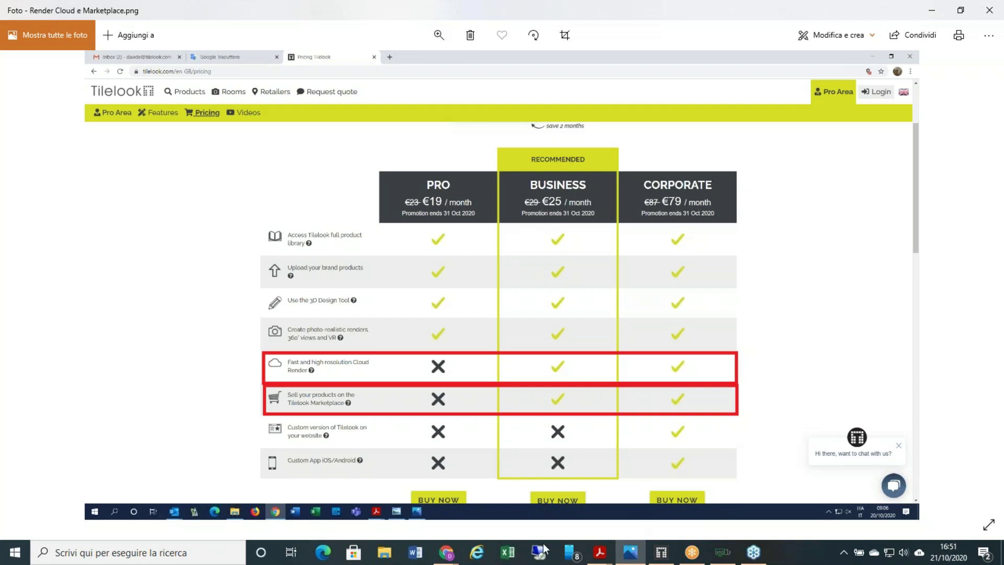
# - Bring the Tilelook Chrome window back to the front and open Purchase Requests
pyautogui.click(446, 552)
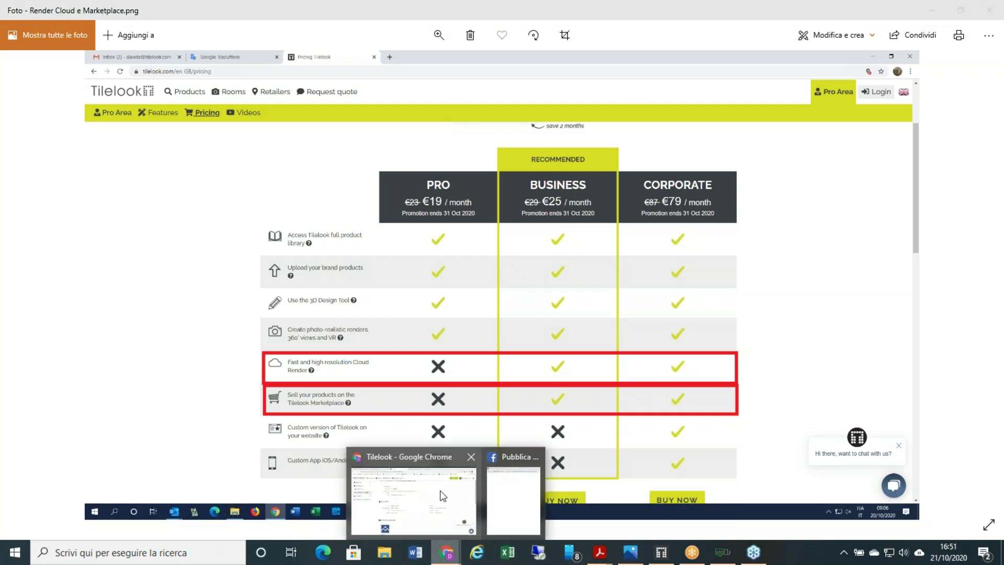
pyautogui.click(473, 507)
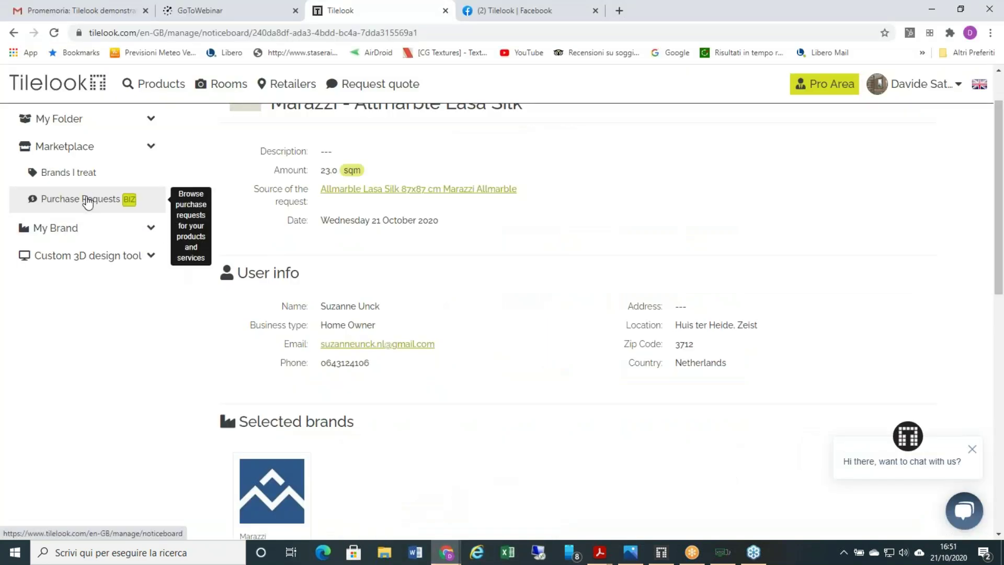
pyautogui.click(88, 200)
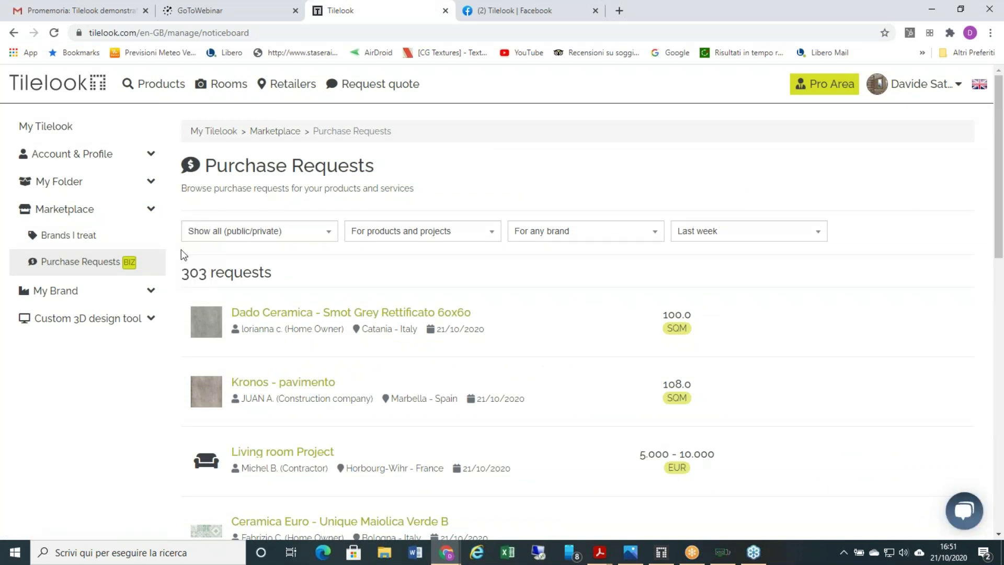
# - Reopen the Dado Ceramica request, try revealing contact details, dismiss the warning, and return to the list
pyautogui.moveTo(148, 81)
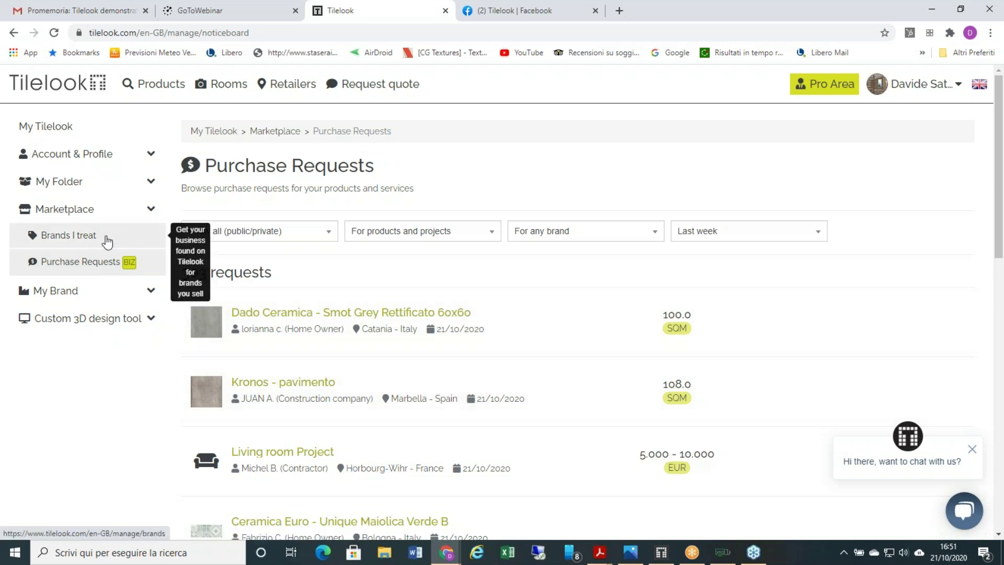
pyautogui.click(451, 316)
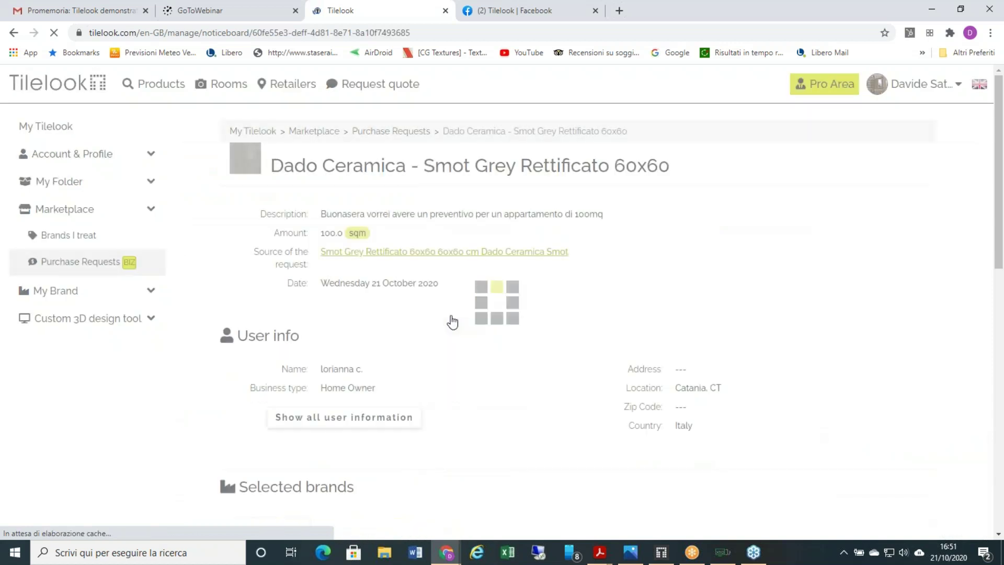
pyautogui.click(389, 425)
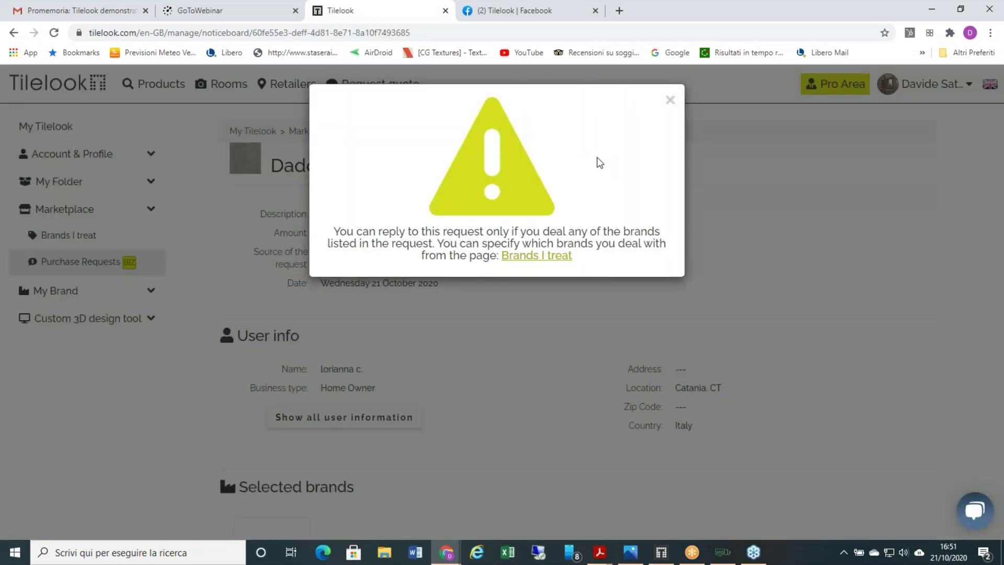
pyautogui.click(671, 103)
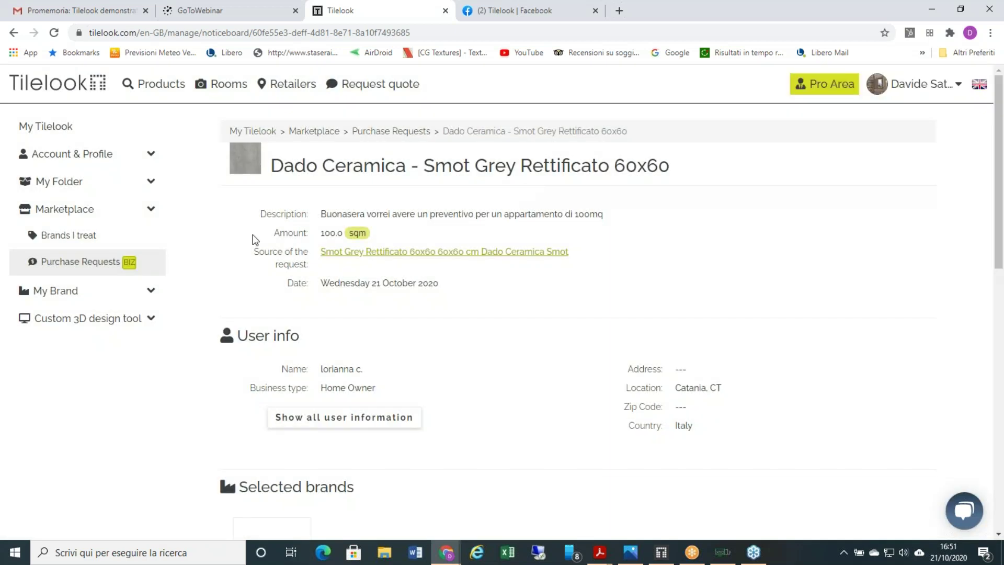
pyautogui.click(110, 267)
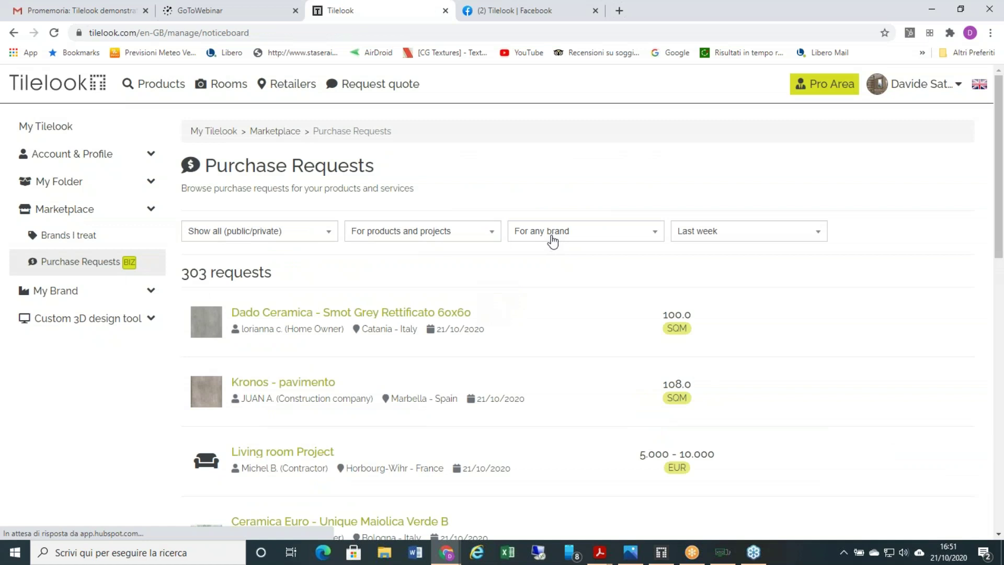
pyautogui.click(550, 233)
# - Filter requests to brands I sell only and open the Marazzi - Allmarble Lasa Silk request
pyautogui.click(558, 273)
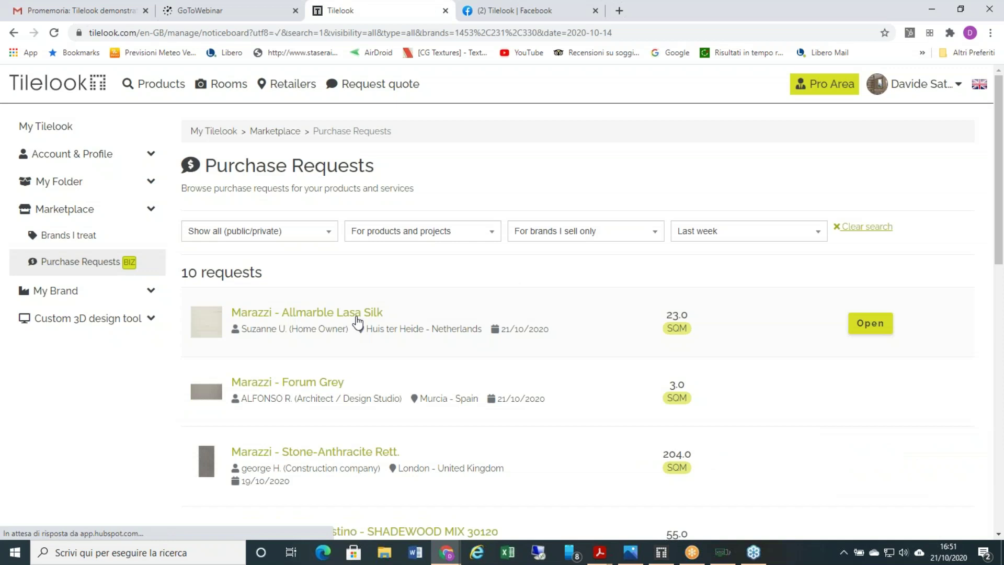
pyautogui.click(307, 313)
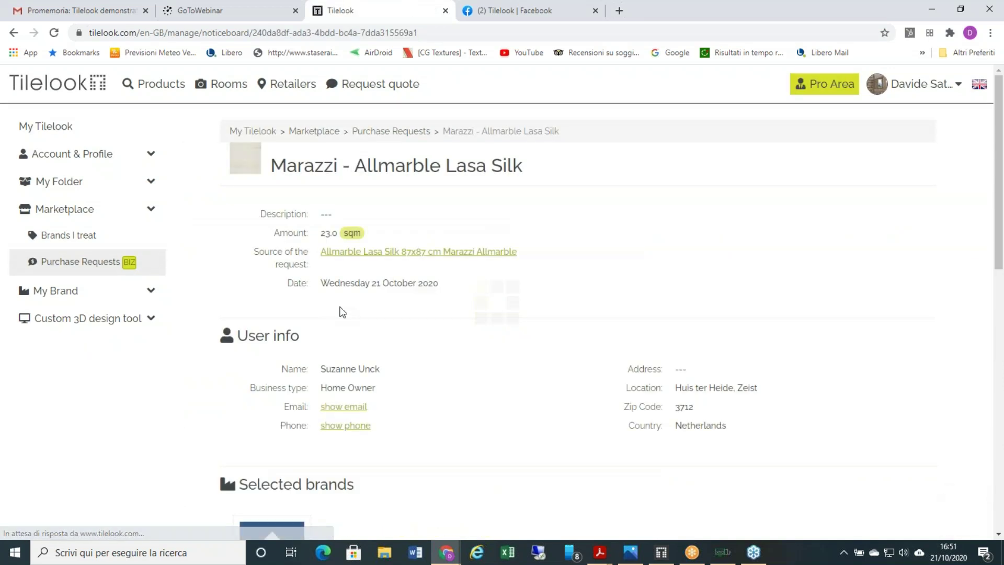
pyautogui.scroll(-1, 343, 312)
# - Reveal the requester's email and phone number, then scroll through the 23.0 sqm request
pyautogui.click(340, 345)
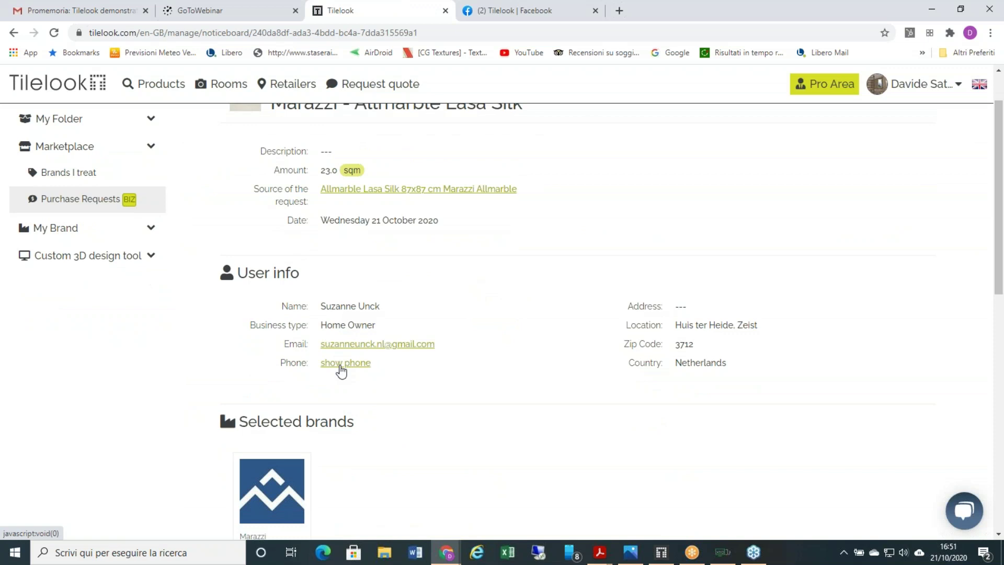
pyautogui.click(341, 363)
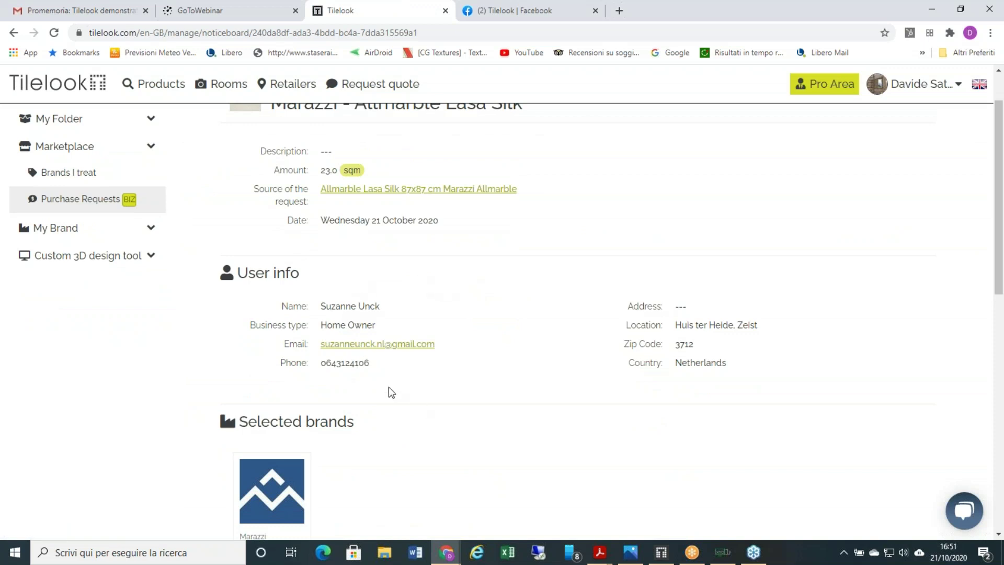
pyautogui.scroll(-3, 438, 324)
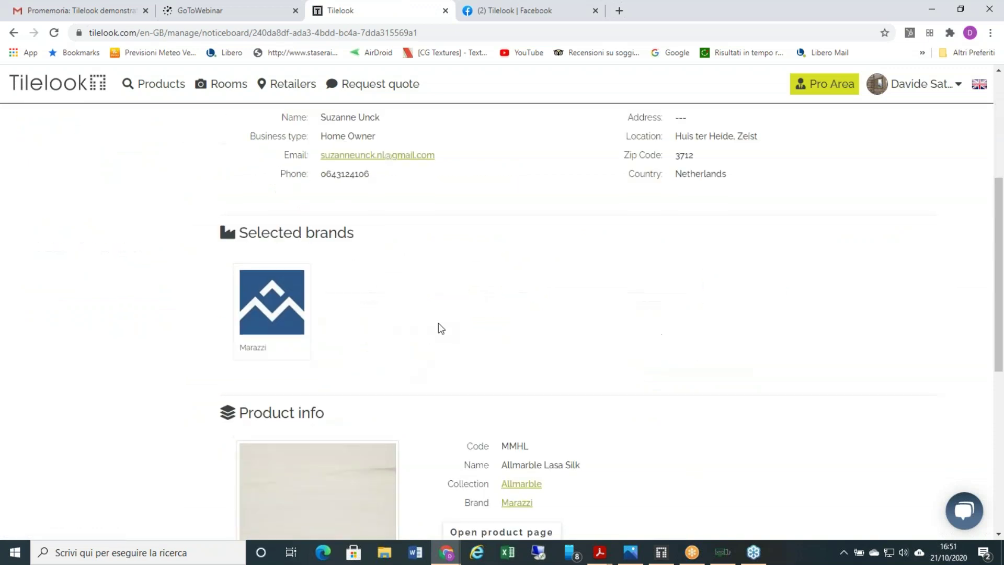
pyautogui.scroll(-6, 438, 322)
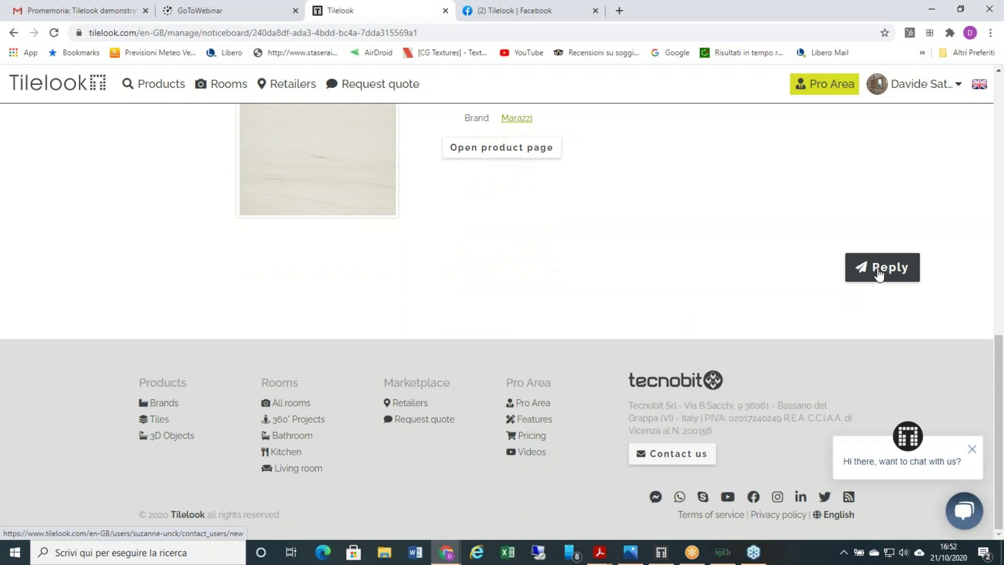
pyautogui.scroll(3, 701, 256)
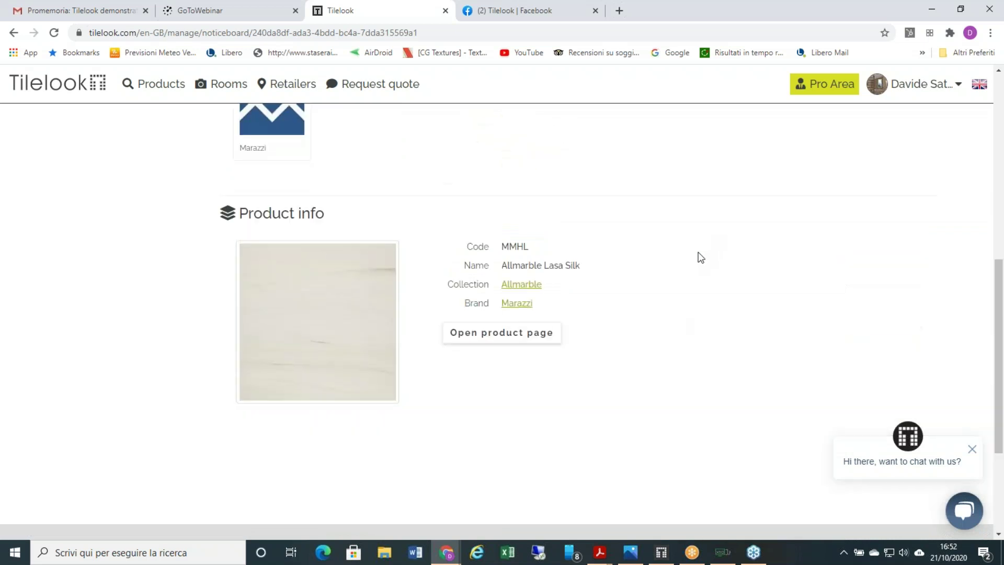
pyautogui.scroll(4, 697, 256)
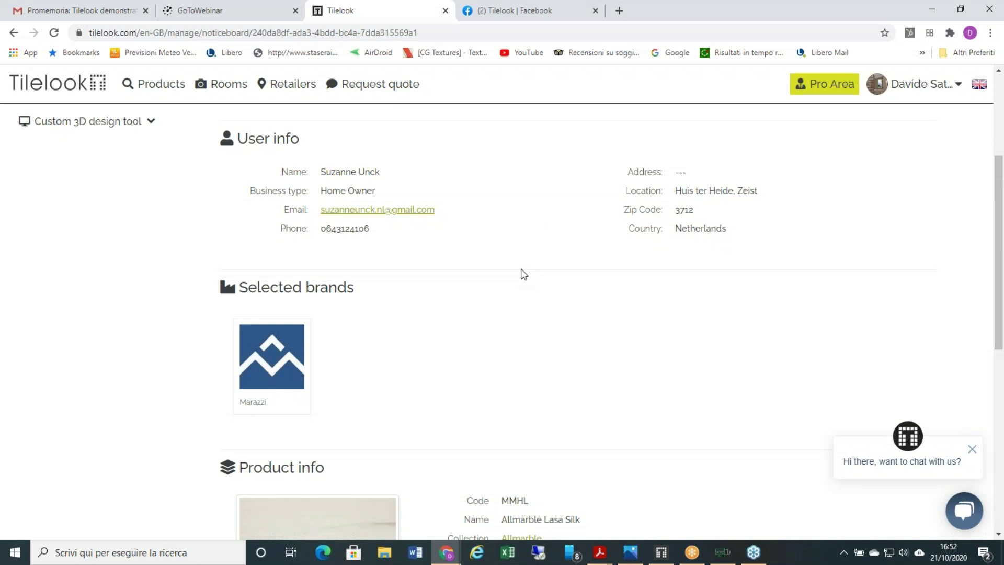
pyautogui.scroll(3, 524, 273)
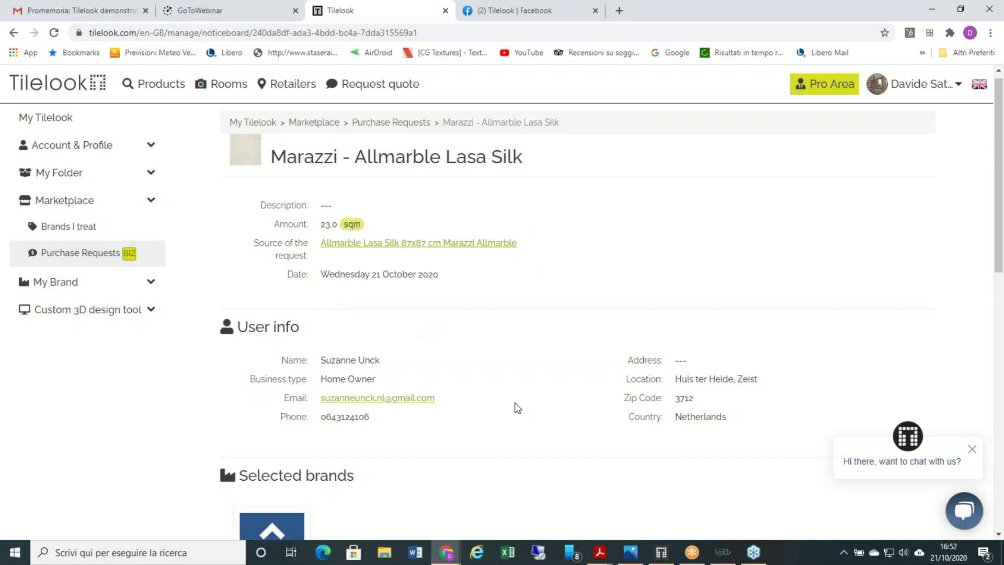
pyautogui.moveTo(605, 549)
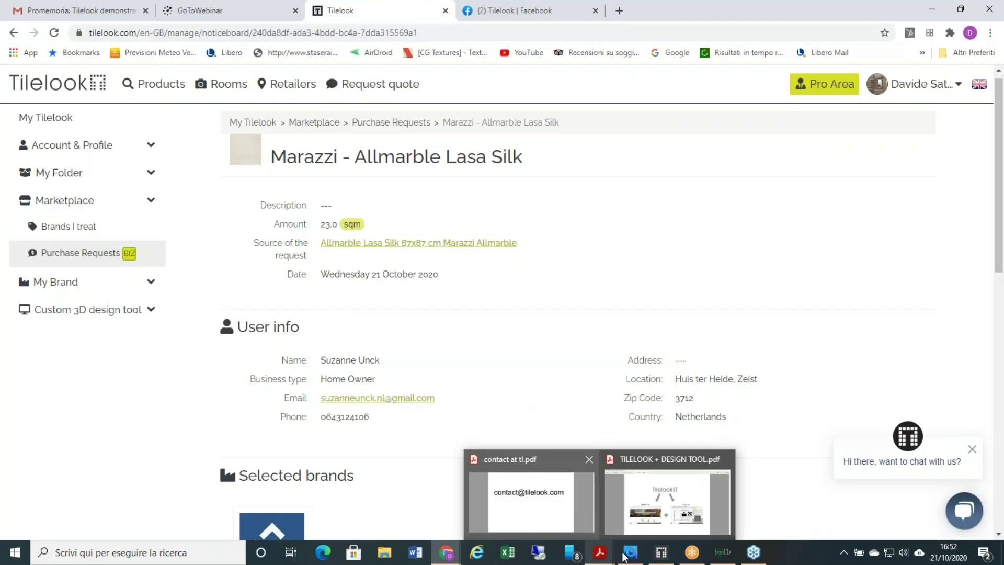
# - Bring up the Render Cloud e Marketplace.png pricing screenshot in Windows Photos
pyautogui.click(575, 497)
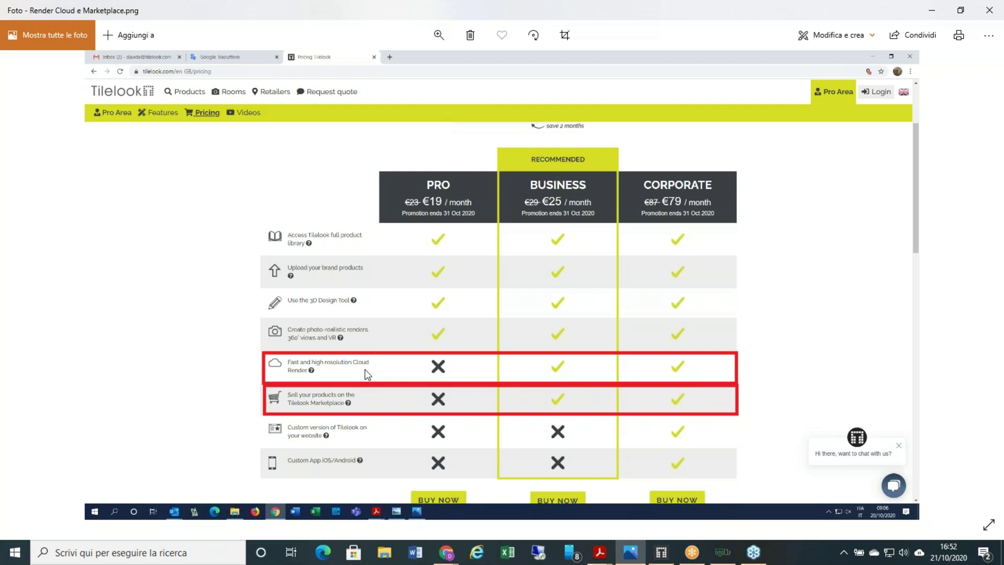
pyautogui.click(658, 556)
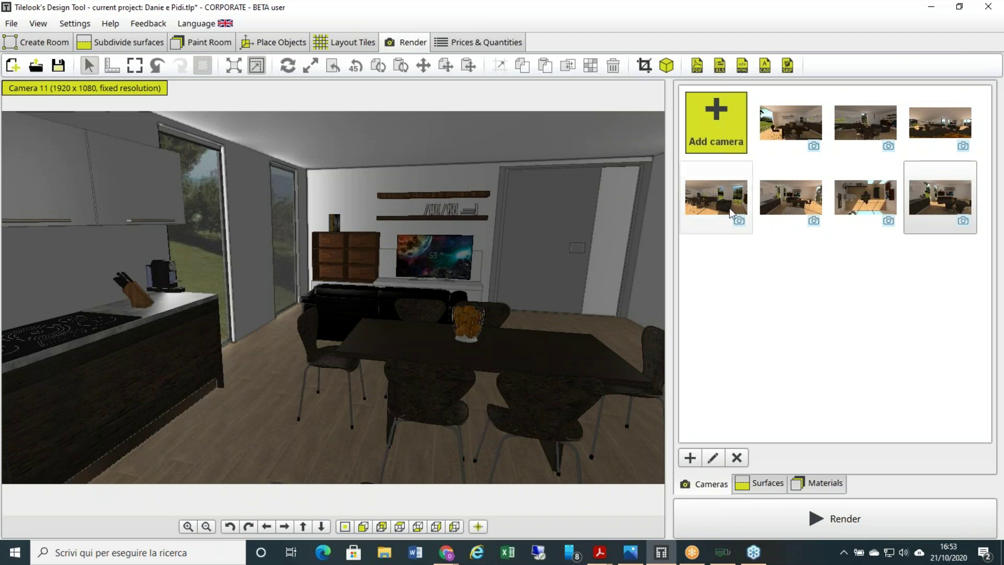
# - Review the Render tab's Cameras panel showing Camera 11 and the eight saved views
pyautogui.moveTo(731, 213)
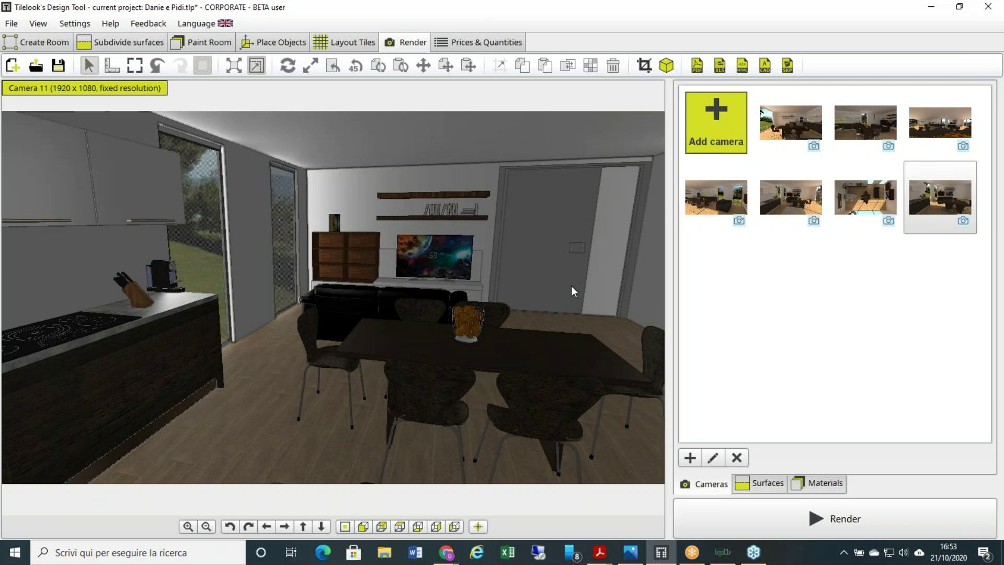
# - In Chrome, go to My Tilelook's My projects and open the D&P2 kitchen project page
pyautogui.moveTo(446, 552)
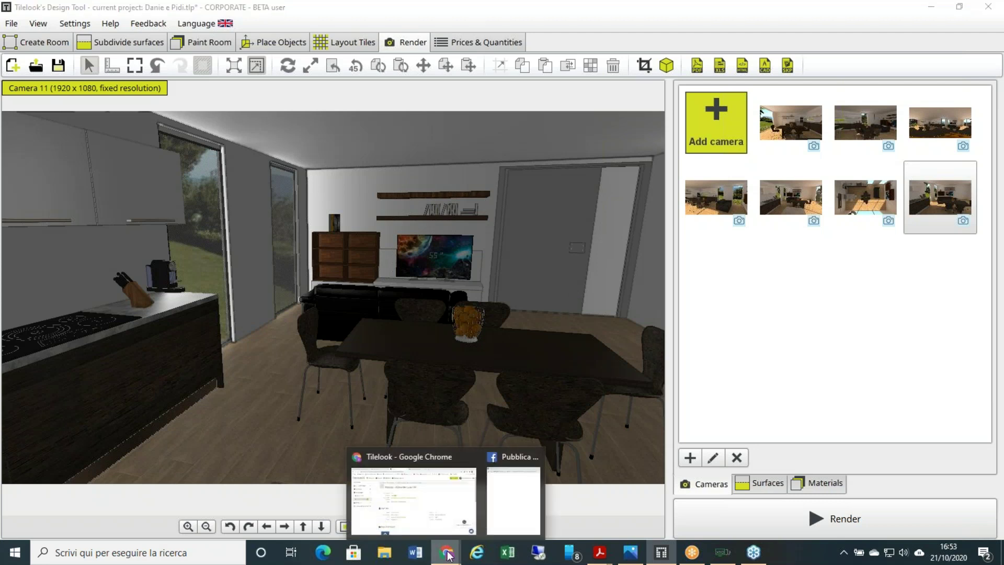
pyautogui.click(435, 504)
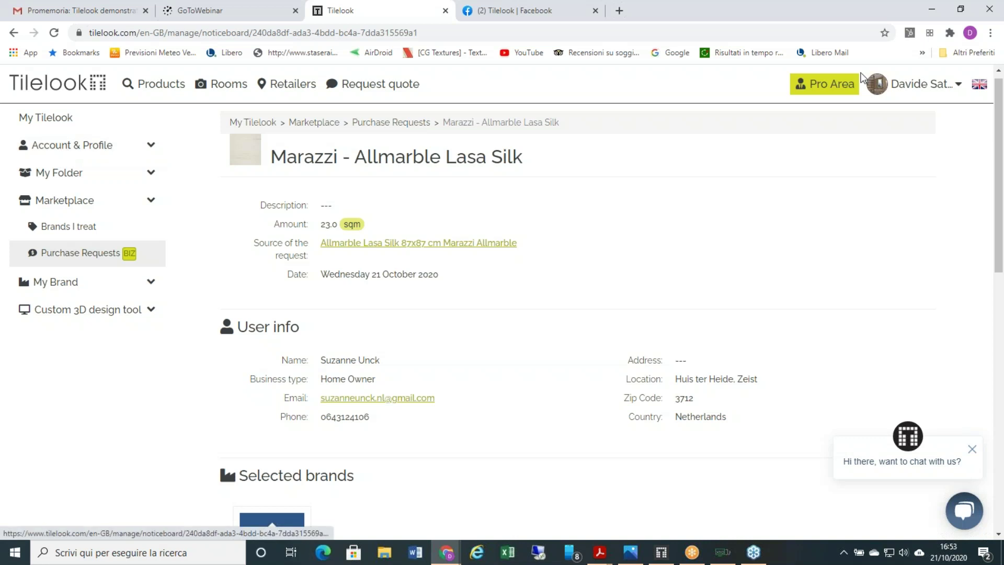
pyautogui.moveTo(915, 84)
pyautogui.click(914, 119)
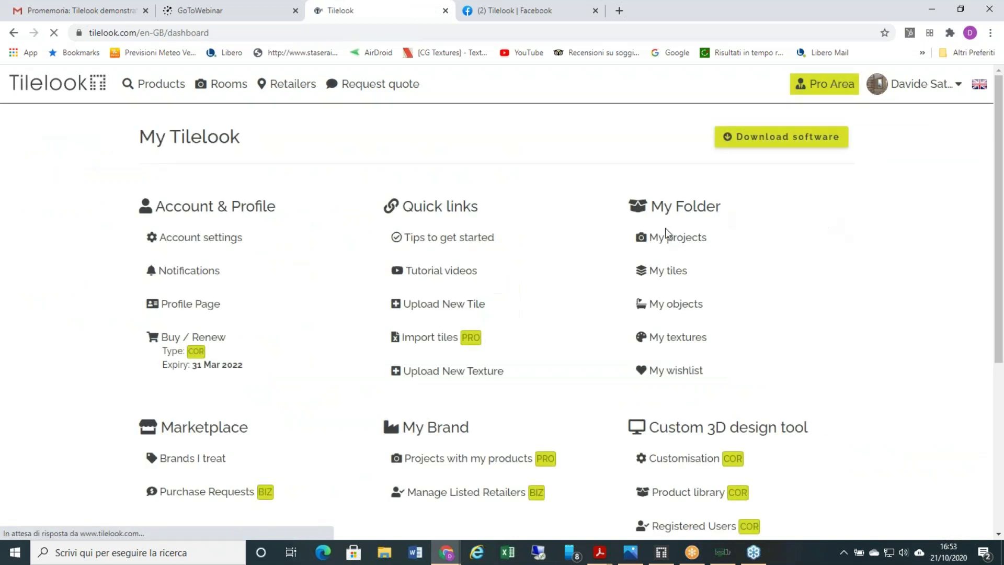
pyautogui.click(669, 244)
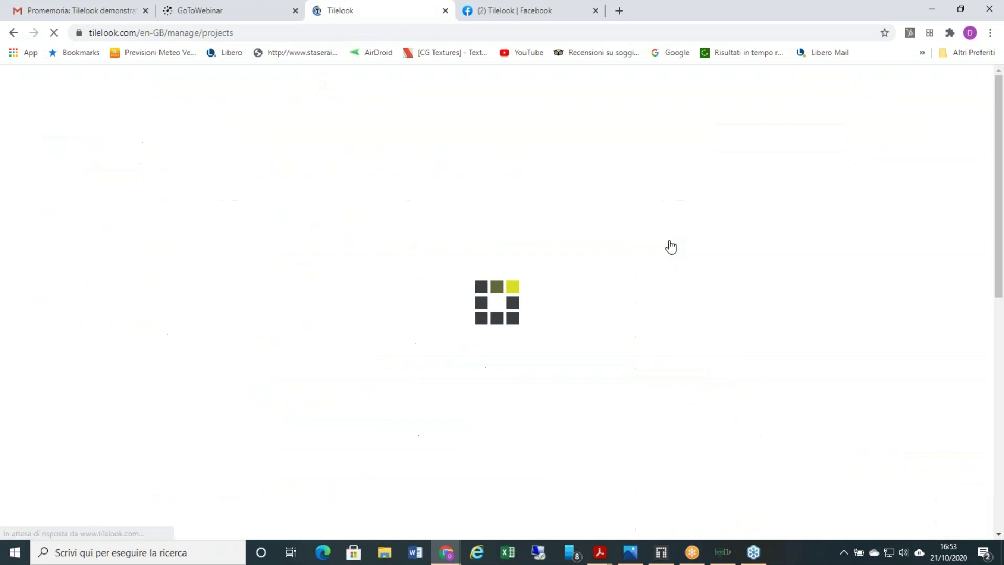
pyautogui.scroll(-5, 609, 262)
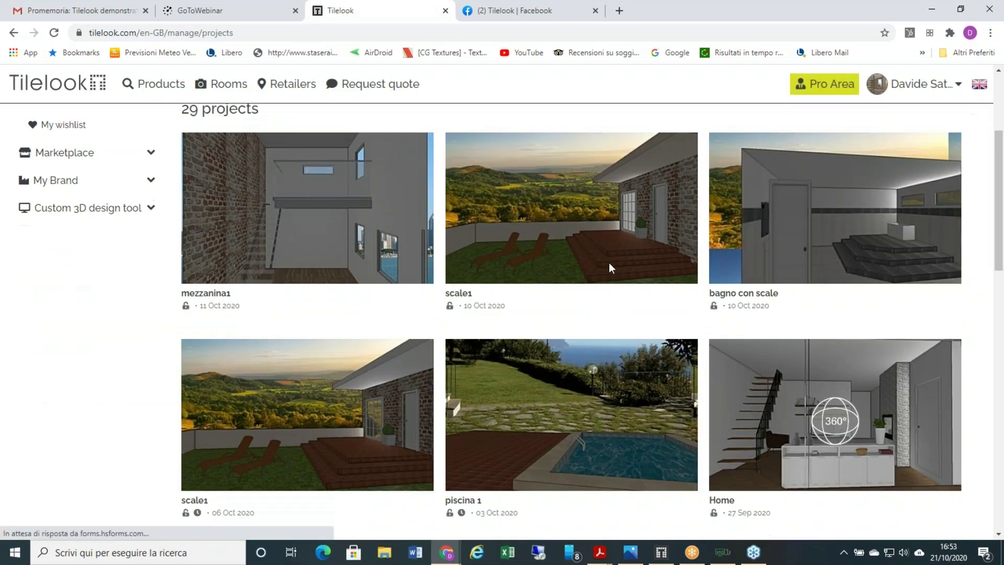
pyautogui.scroll(-10, 384, 382)
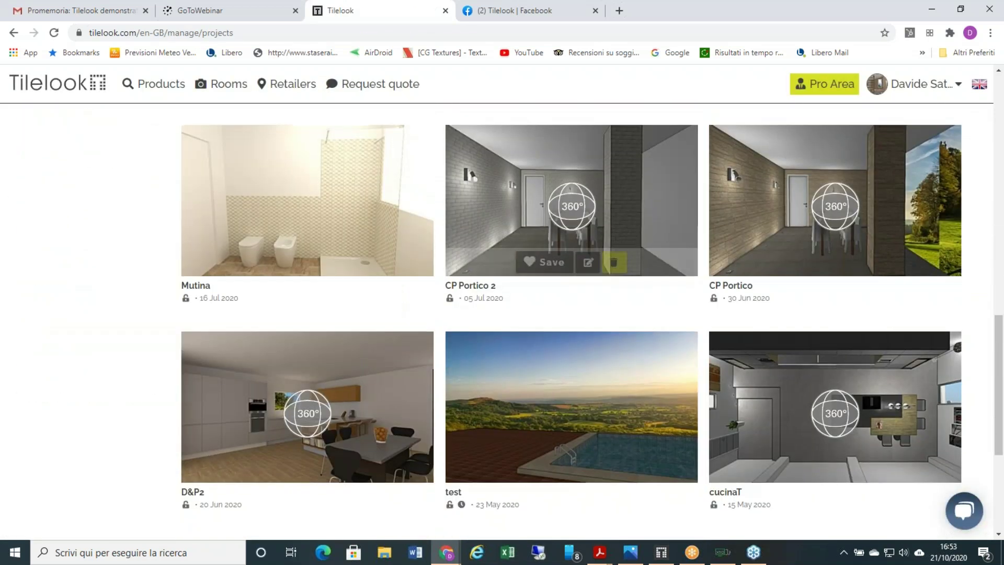
pyautogui.click(385, 382)
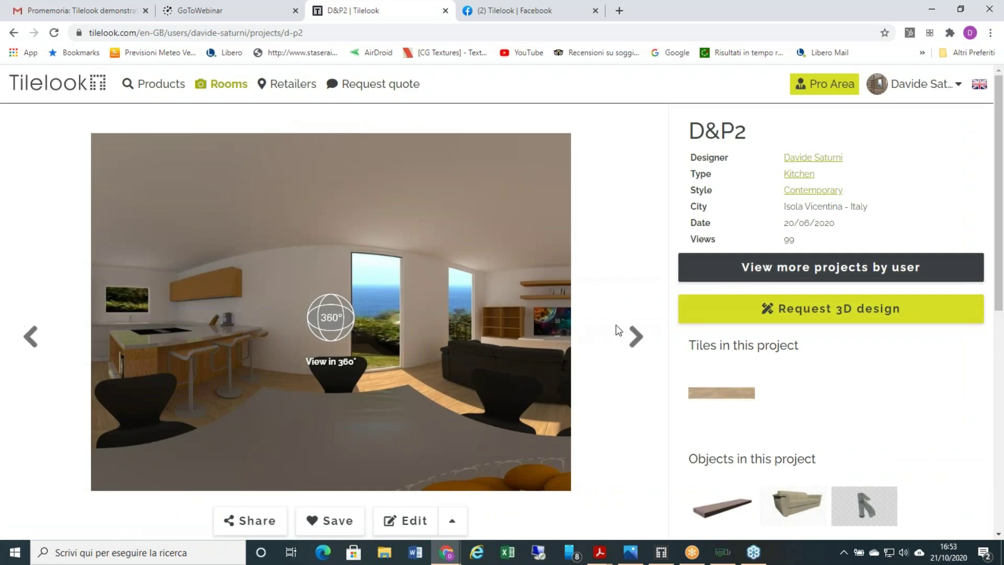
# - Step through the D&P2 renders to the living-room panorama and open it in 360°
pyautogui.click(635, 336)
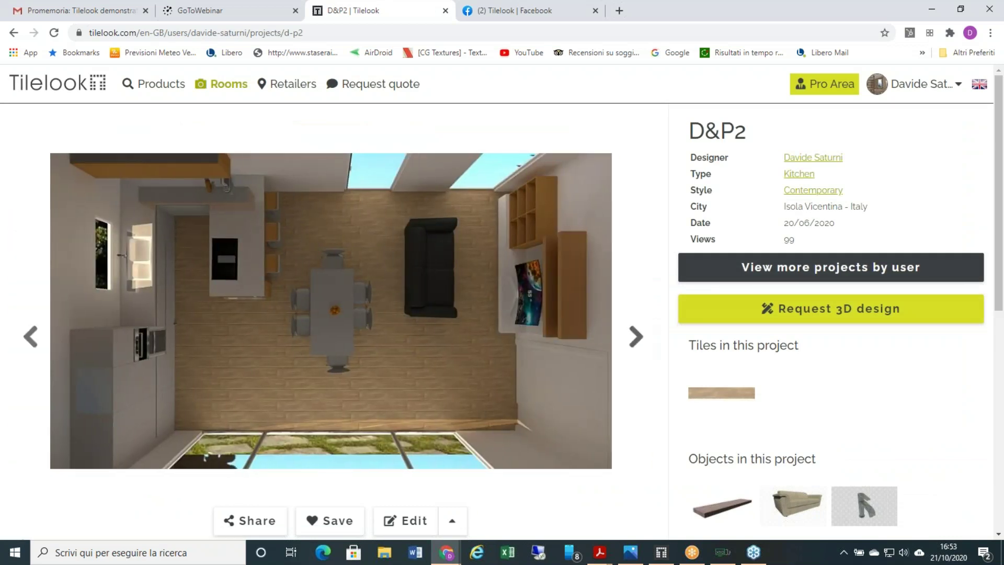
pyautogui.click(636, 336)
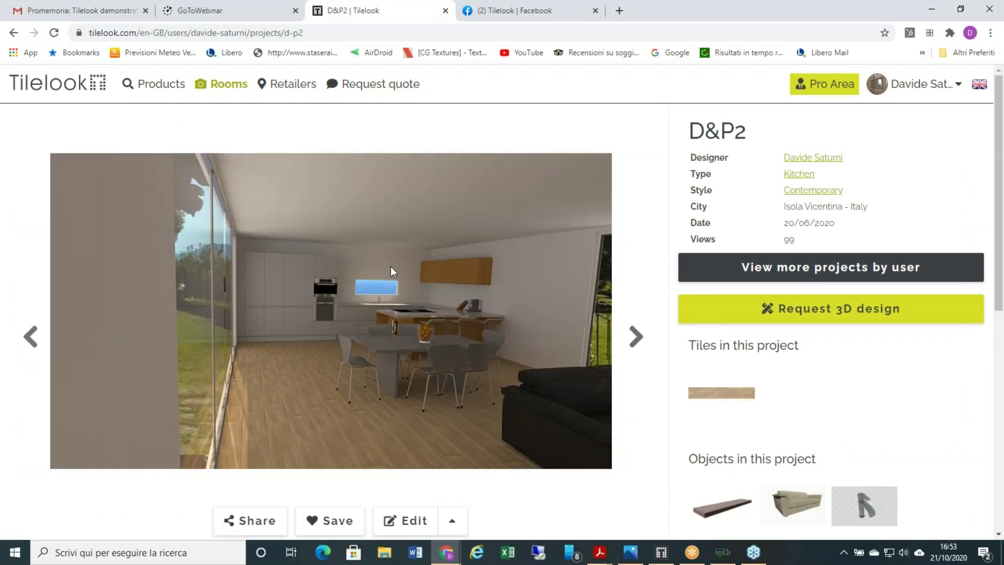
pyautogui.click(635, 342)
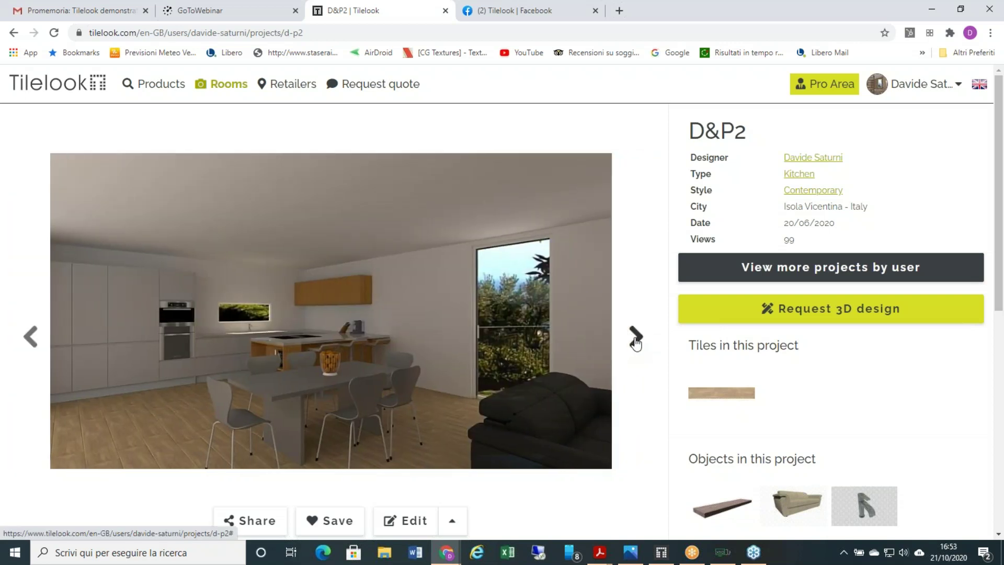
pyautogui.click(635, 340)
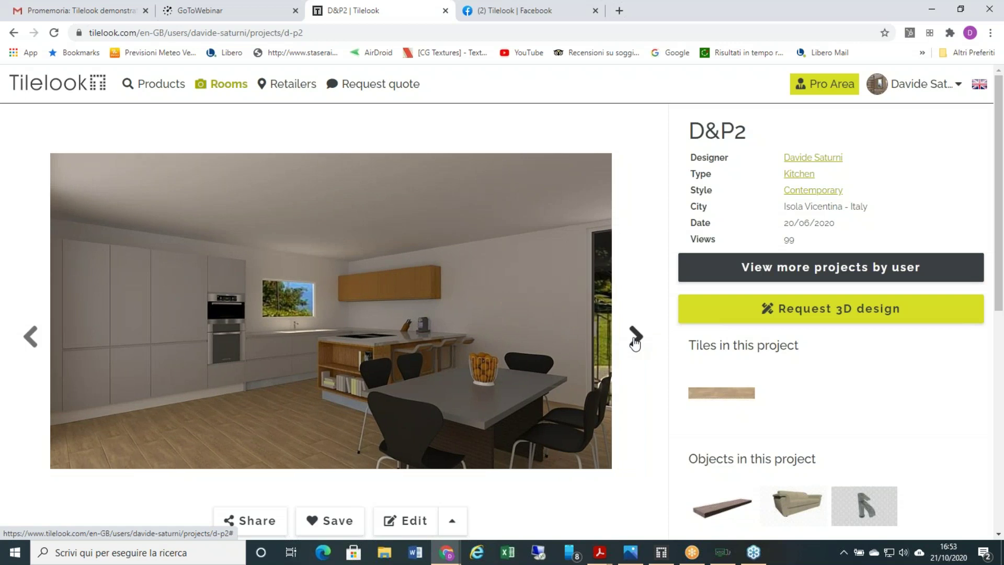
pyautogui.click(636, 340)
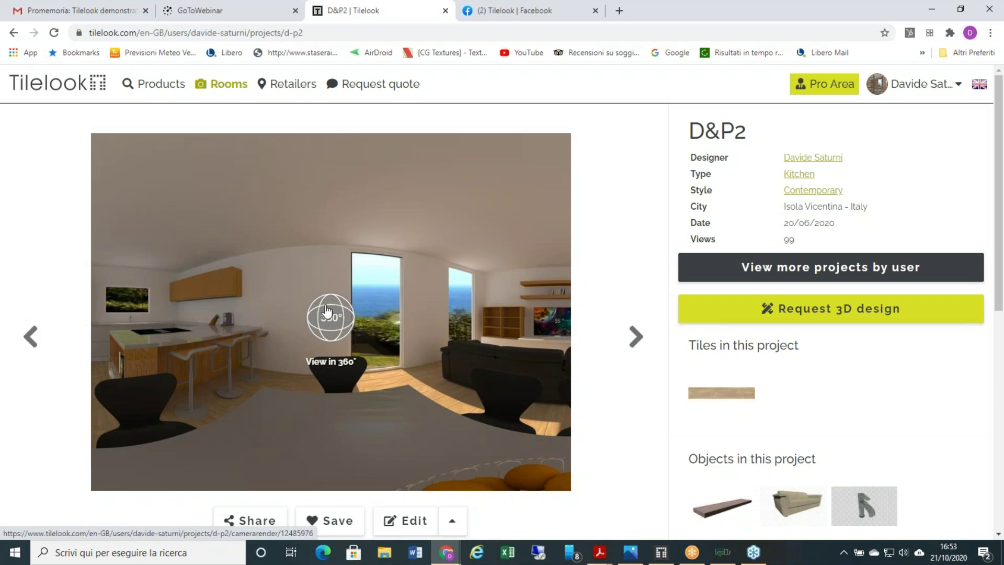
pyautogui.click(327, 311)
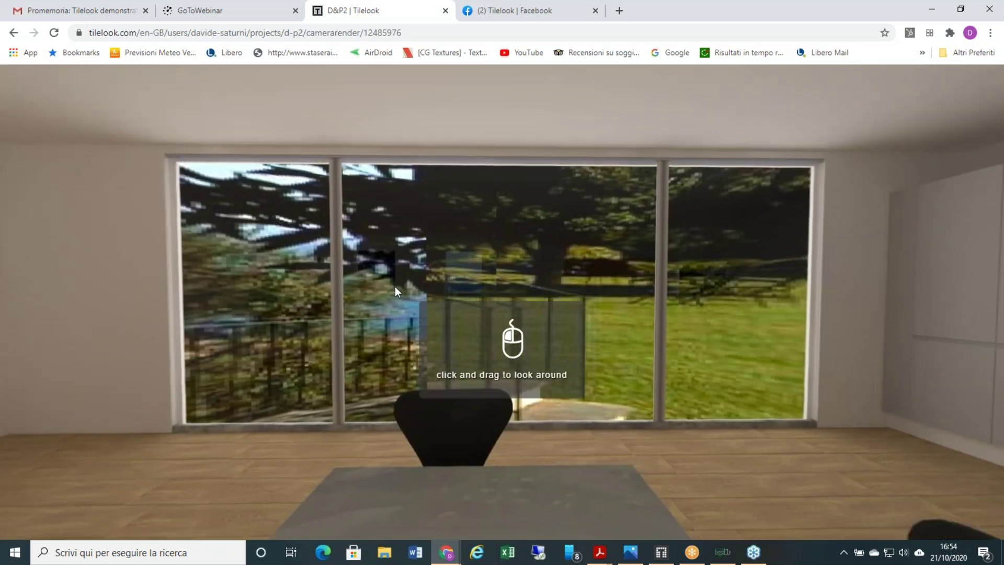
# - Turn the 360° kitchen panorama to show the ovens, island and stools, then return to Design Tool
pyautogui.moveTo(473, 293); pyautogui.dragTo(314, 275)
pyautogui.moveTo(516, 298); pyautogui.dragTo(366, 274)
pyautogui.moveTo(486, 284)
pyautogui.mouseDown()
pyautogui.moveTo(440, 291)
pyautogui.moveTo(470, 287)
pyautogui.mouseUp()
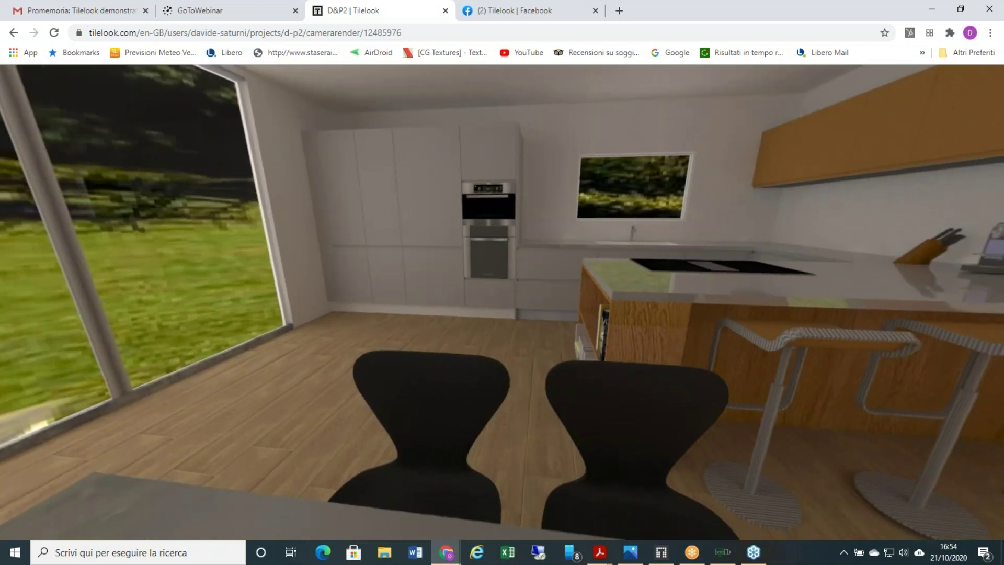
pyautogui.moveTo(535, 273); pyautogui.dragTo(479, 292)
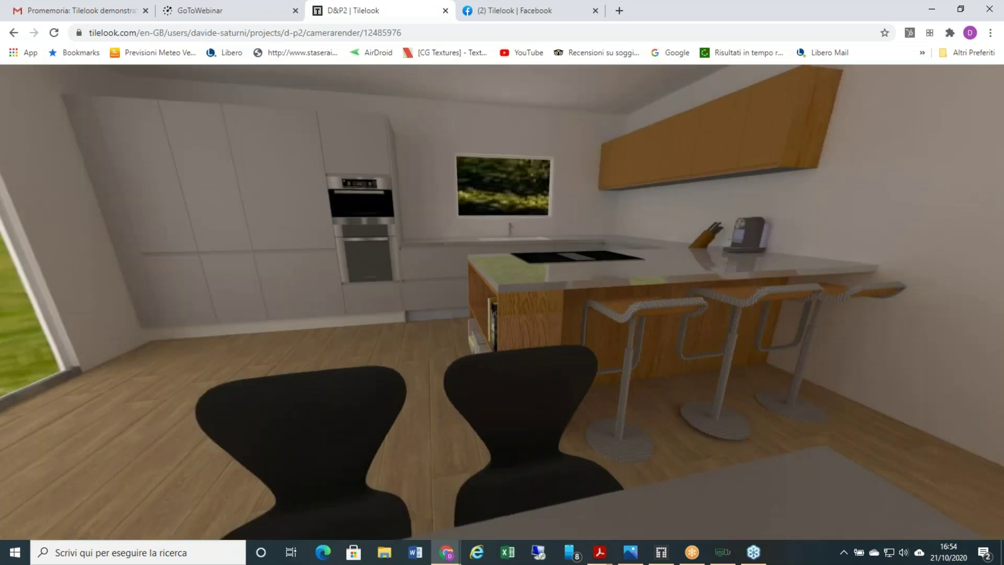
pyautogui.moveTo(574, 273); pyautogui.dragTo(546, 295)
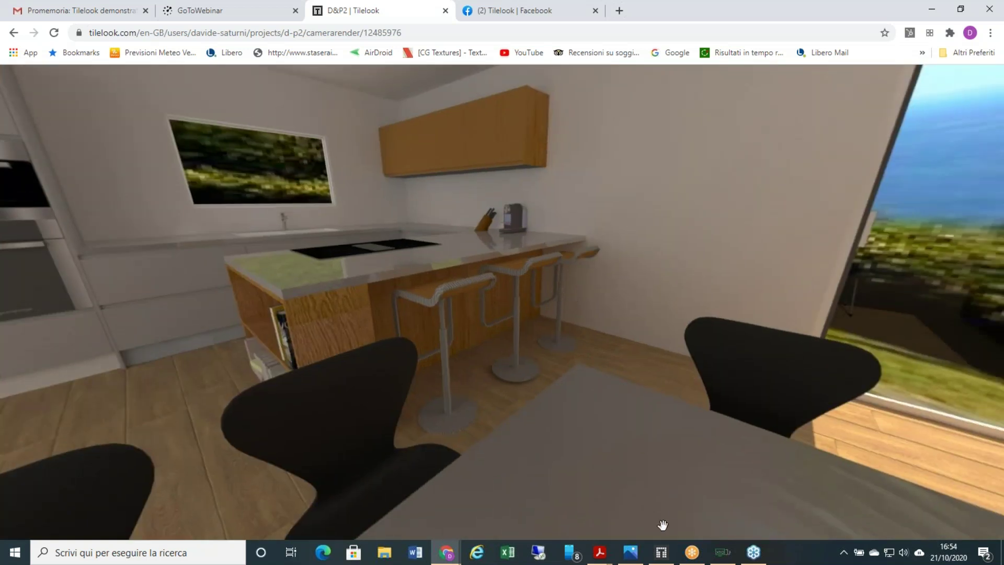
pyautogui.click(661, 552)
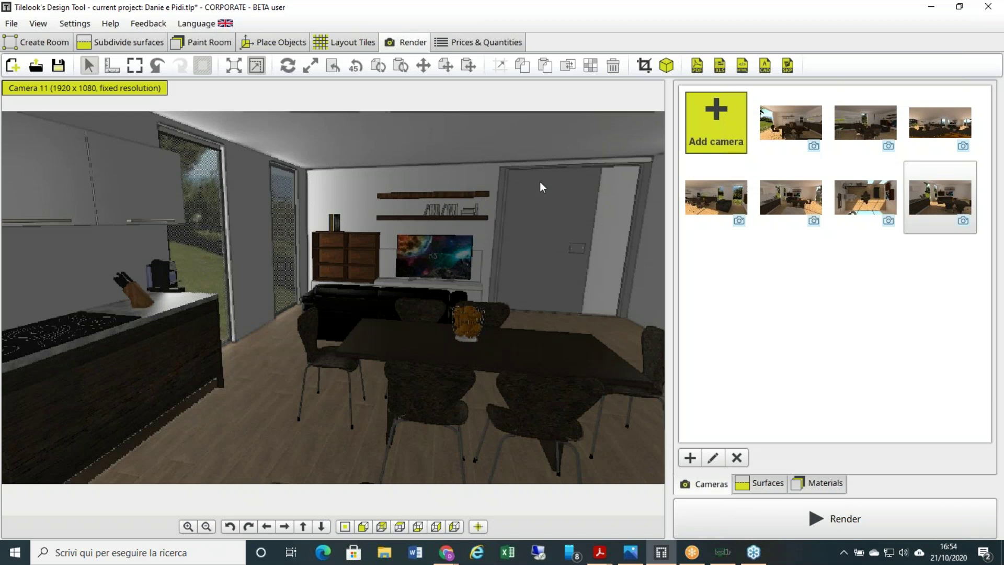
pyautogui.moveTo(630, 553)
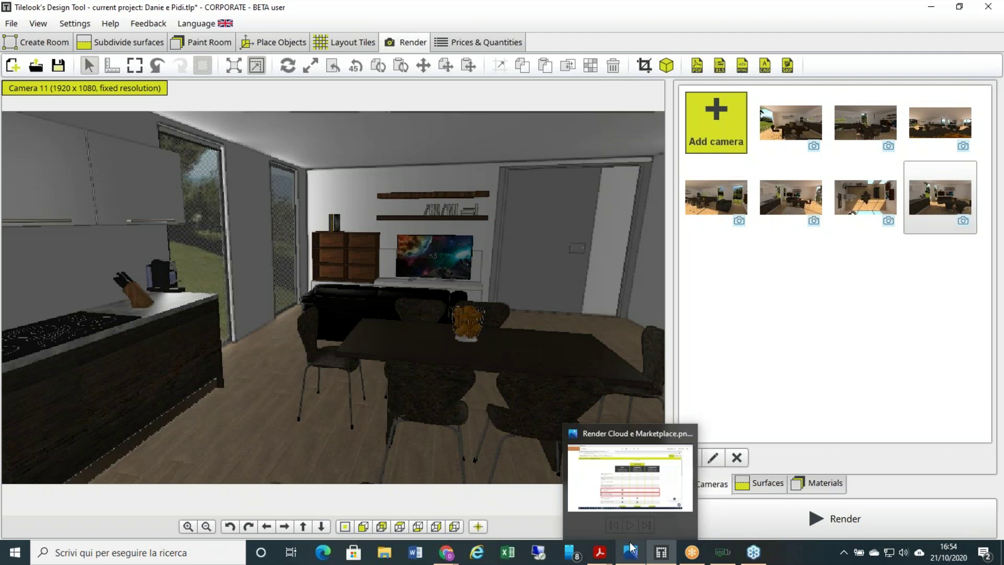
pyautogui.click(628, 504)
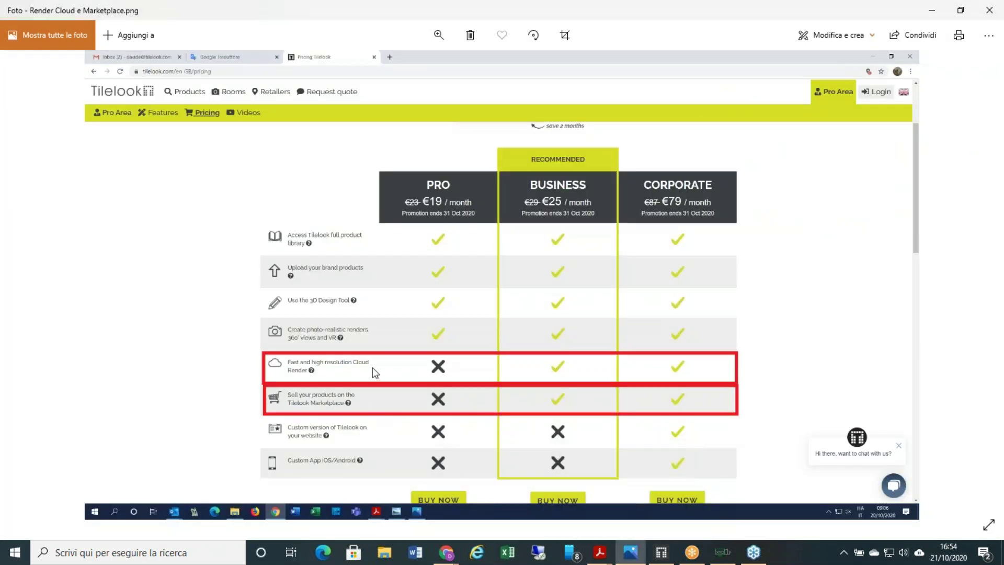
pyautogui.moveTo(661, 553)
pyautogui.click(604, 467)
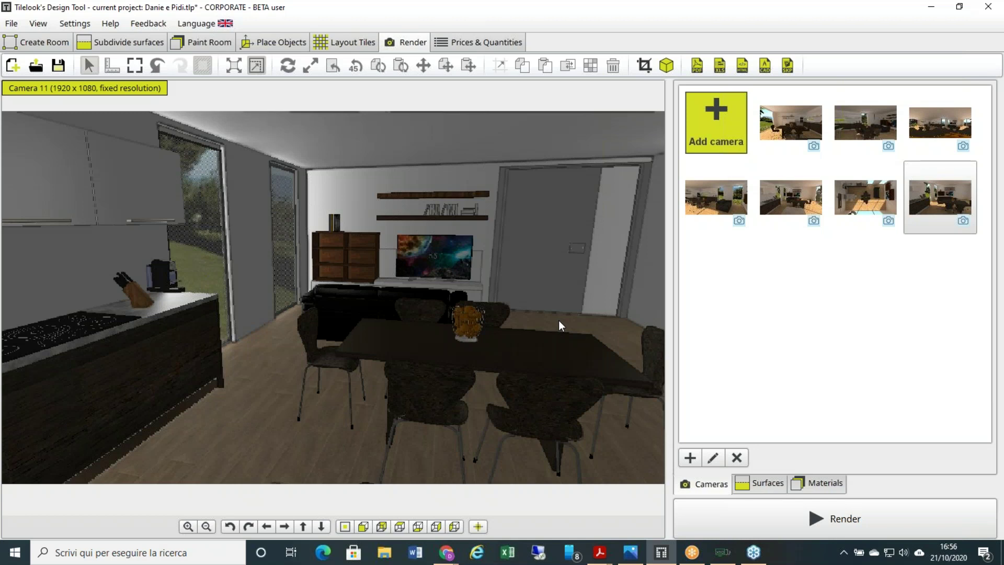
pyautogui.moveTo(446, 552)
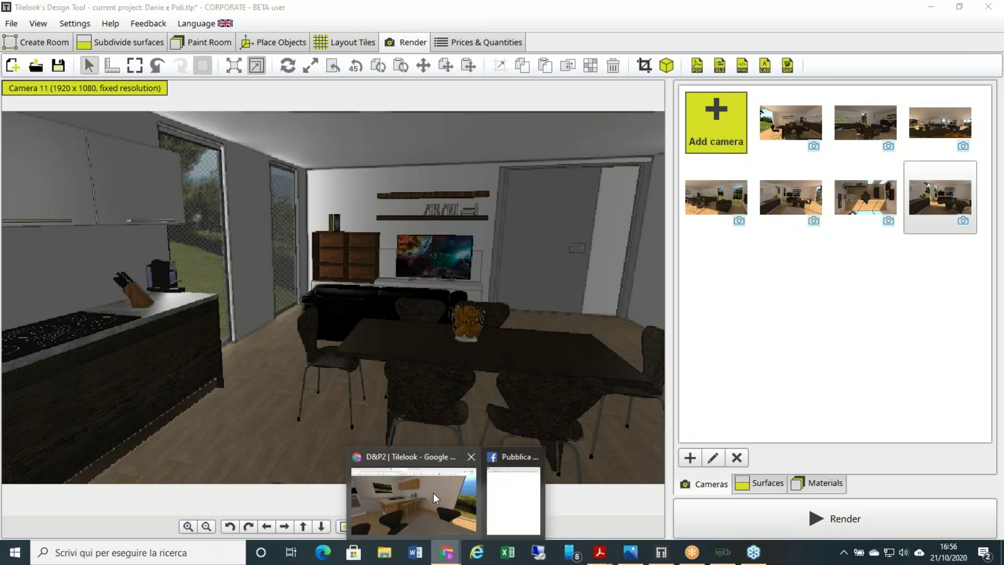
pyautogui.click(413, 496)
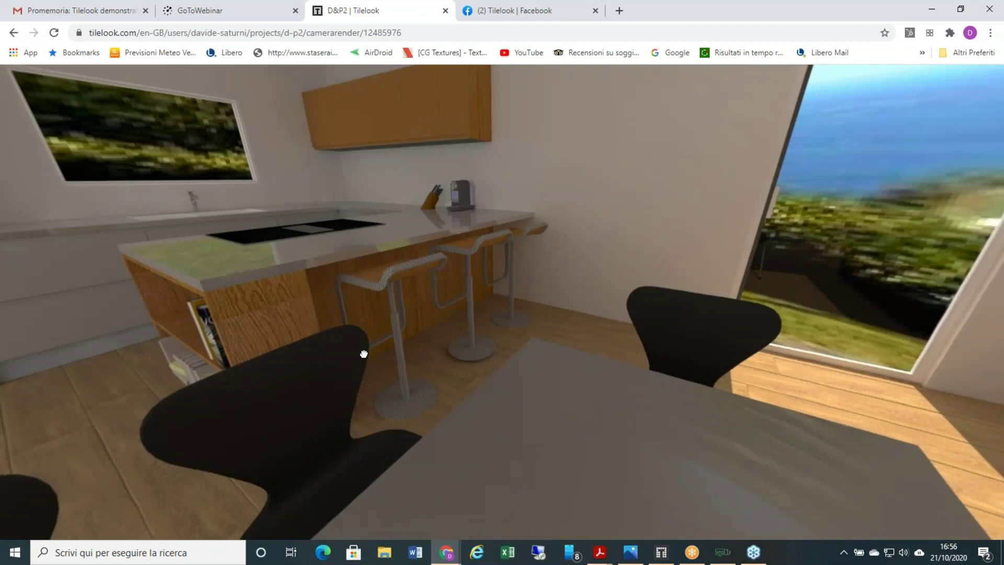
pyautogui.moveTo(540, 335); pyautogui.dragTo(678, 342)
pyautogui.moveTo(661, 552)
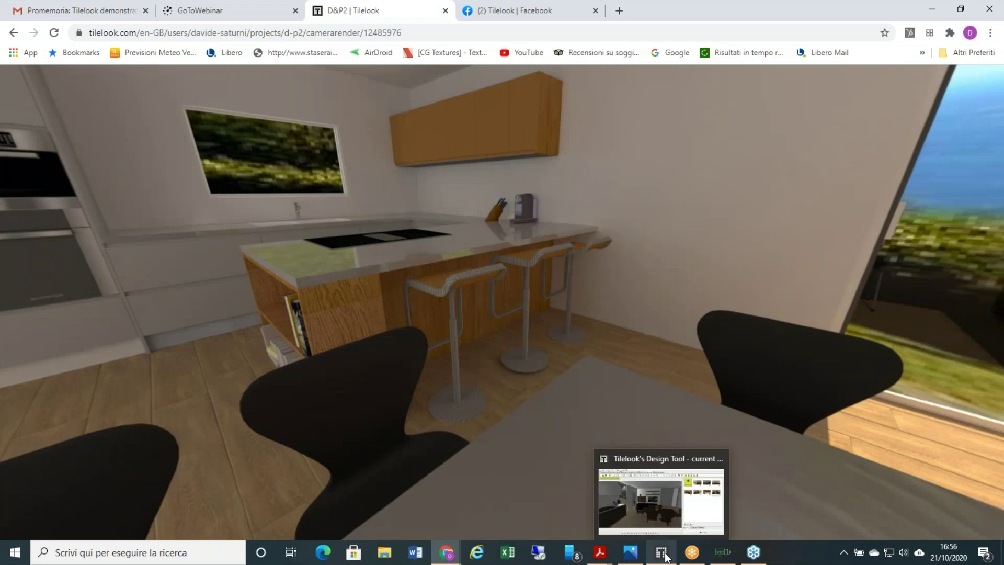
pyautogui.click(620, 460)
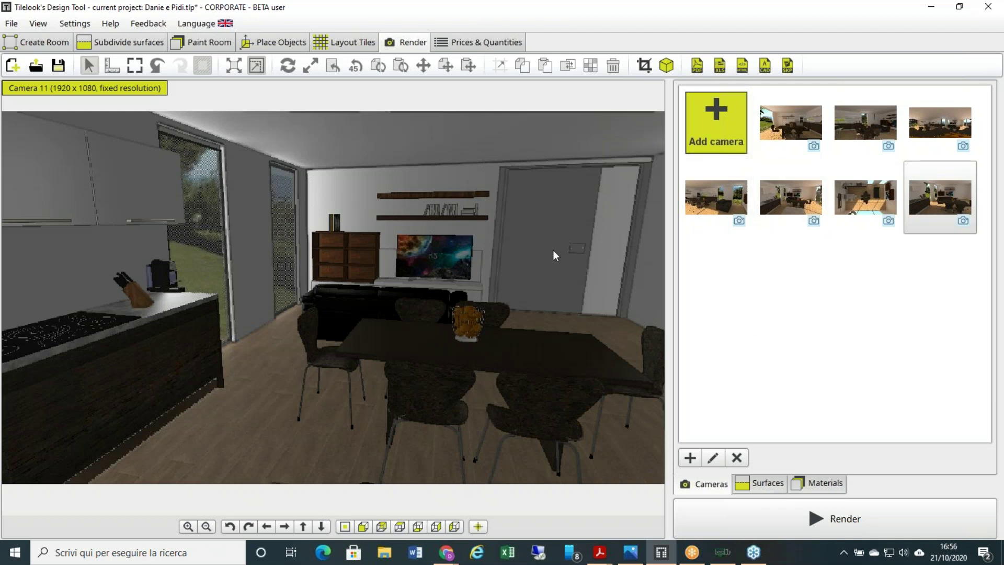
pyautogui.moveTo(509, 265); pyautogui.dragTo(346, 309)
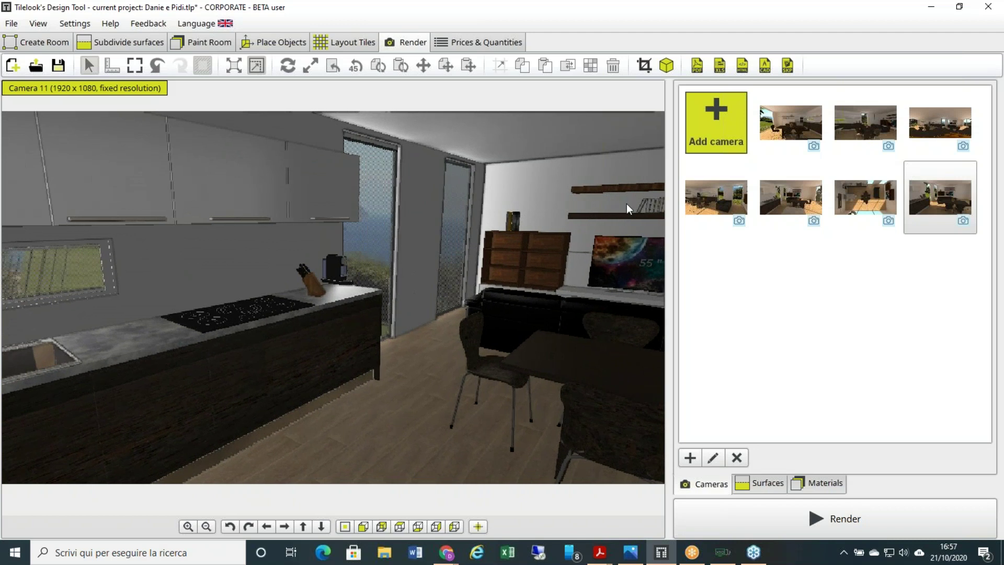
# - Save the kitchen counter view as Camera 12 and launch the Rendering wizard
pyautogui.click(718, 129)
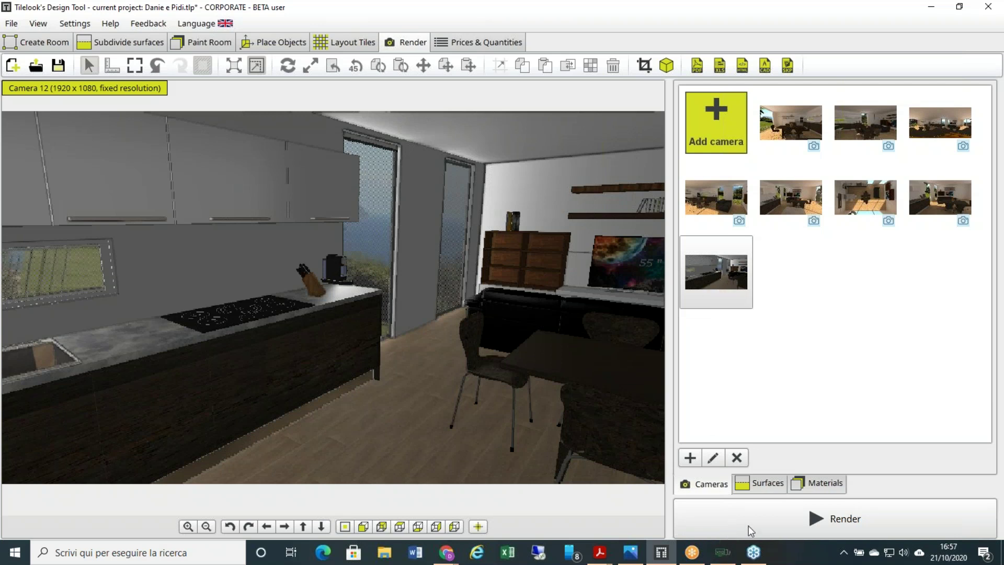
pyautogui.click(789, 516)
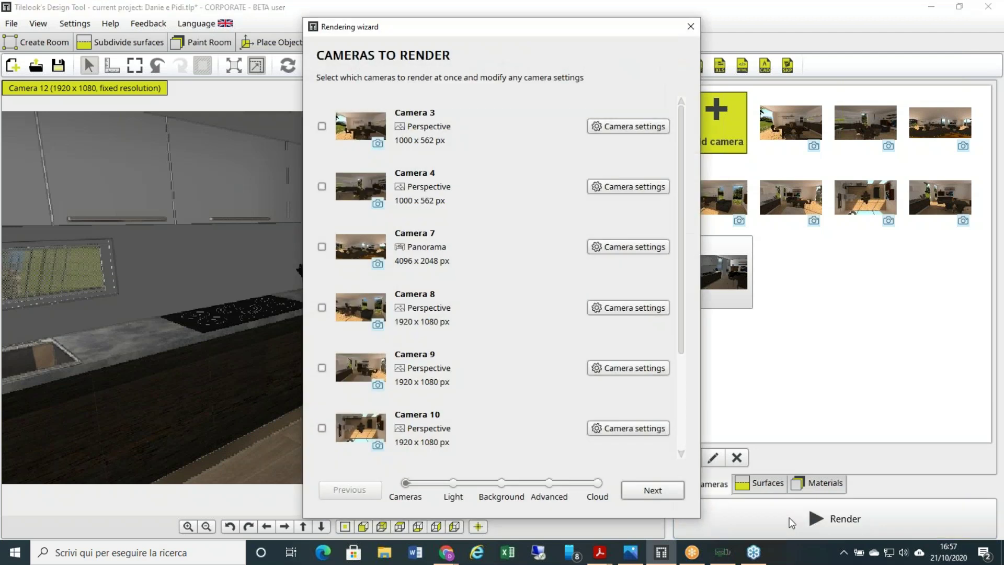
# - Render only Camera 12 with 16:9 Full HD perspective settings and advance to Light Settings
pyautogui.scroll(-2, 502, 353)
pyautogui.click(501, 365)
pyautogui.scroll(-1, 444, 390)
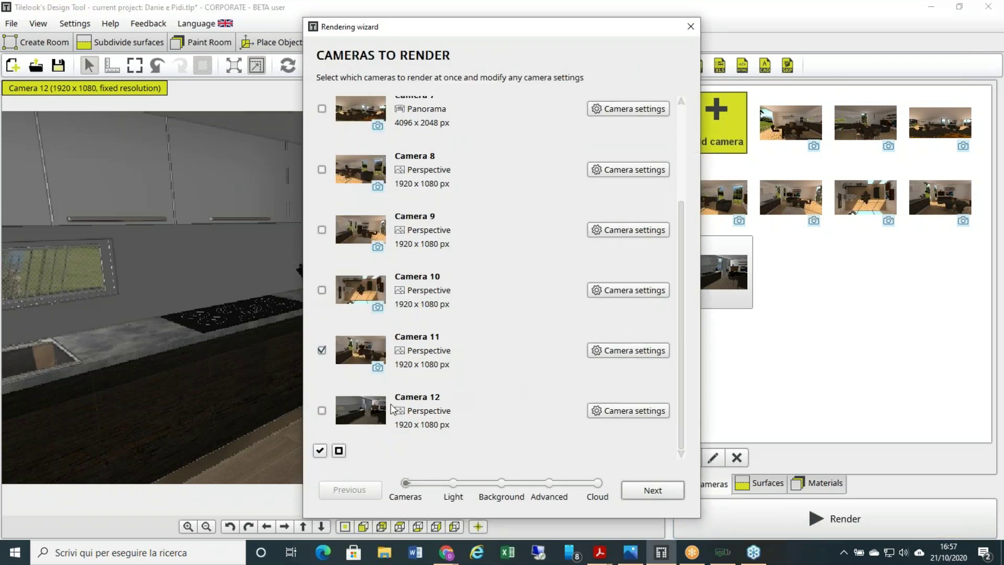
pyautogui.click(321, 350)
pyautogui.click(322, 413)
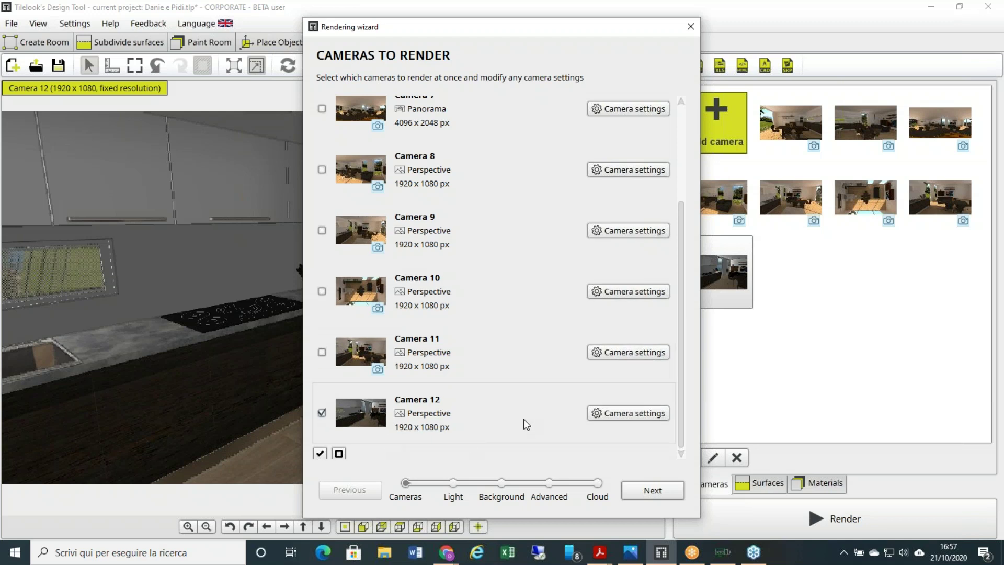
pyautogui.click(637, 413)
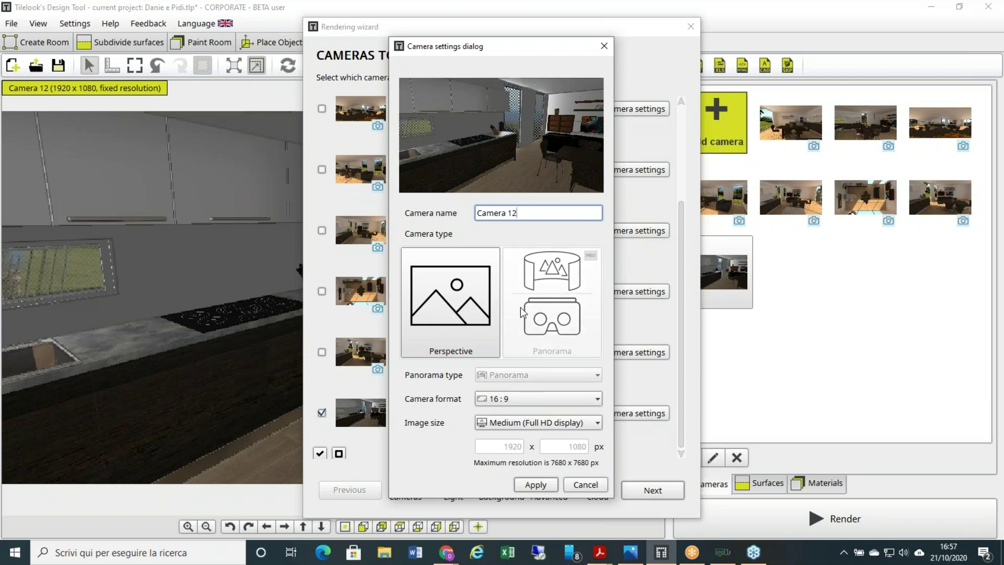
pyautogui.click(542, 486)
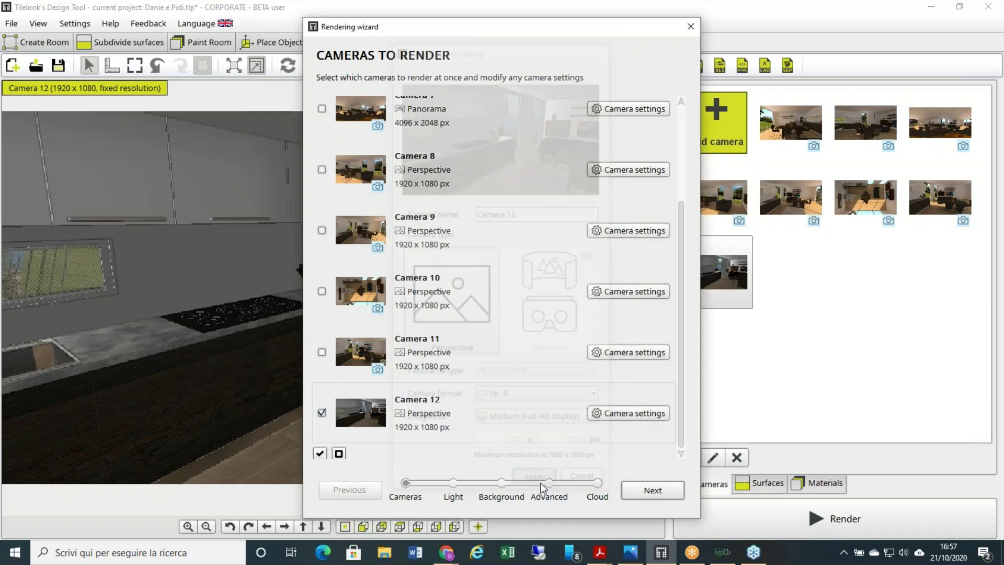
pyautogui.click(662, 492)
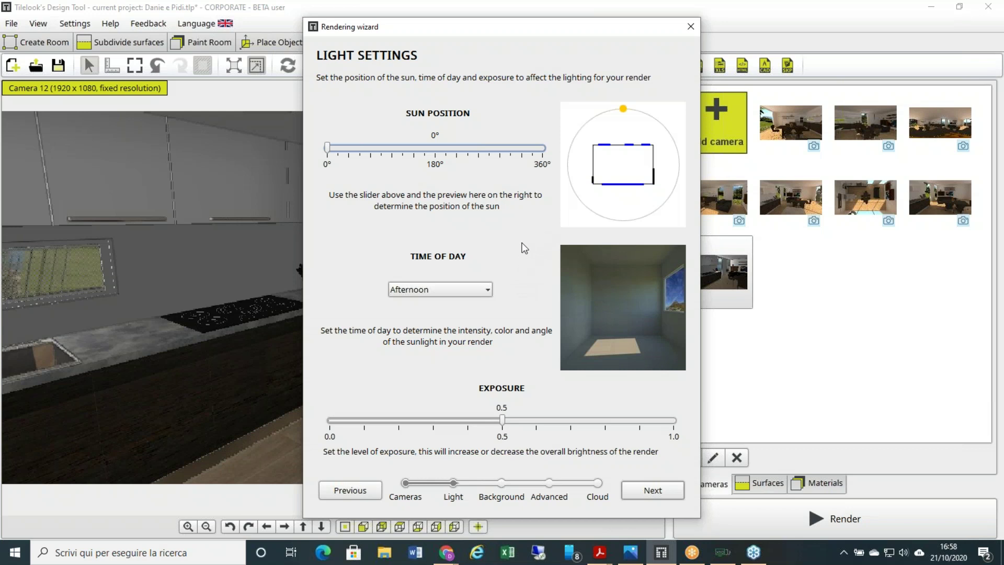
# - Advance the wizard past Light, Background and Advanced settings to the Cloud Rendering page
pyautogui.click(645, 492)
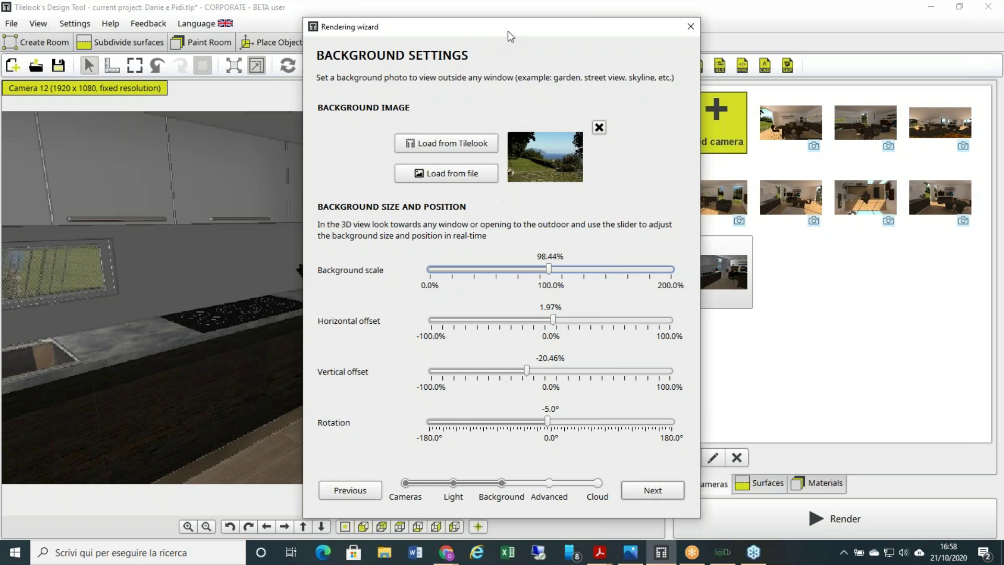
pyautogui.moveTo(507, 30); pyautogui.dragTo(710, 85)
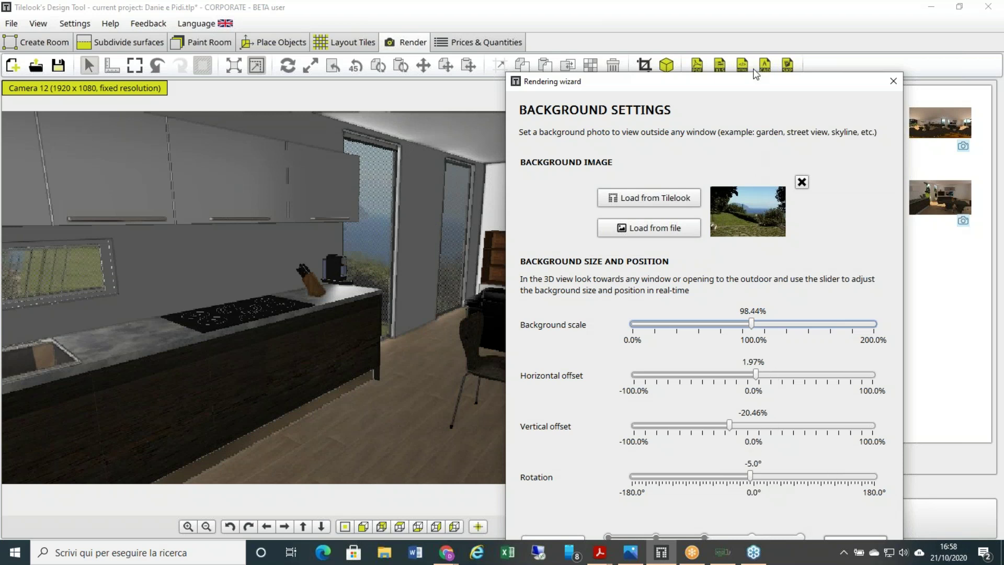
pyautogui.moveTo(755, 82); pyautogui.dragTo(764, 44)
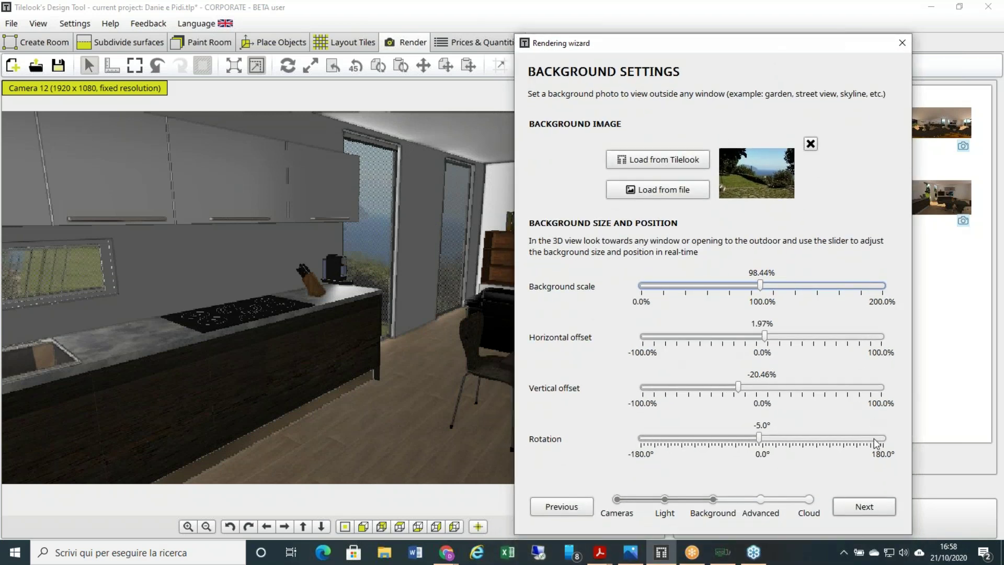
pyautogui.click(864, 505)
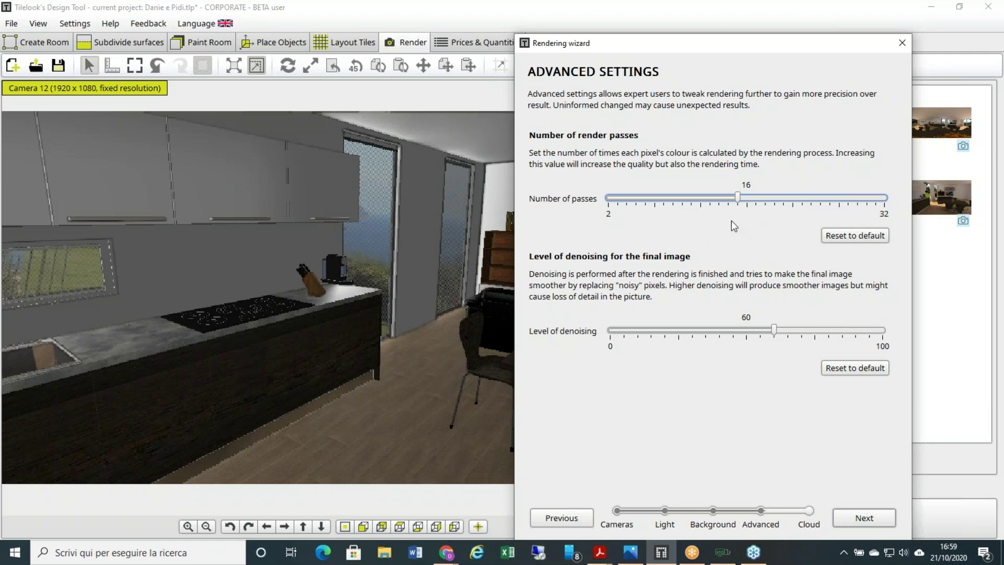
pyautogui.click(860, 517)
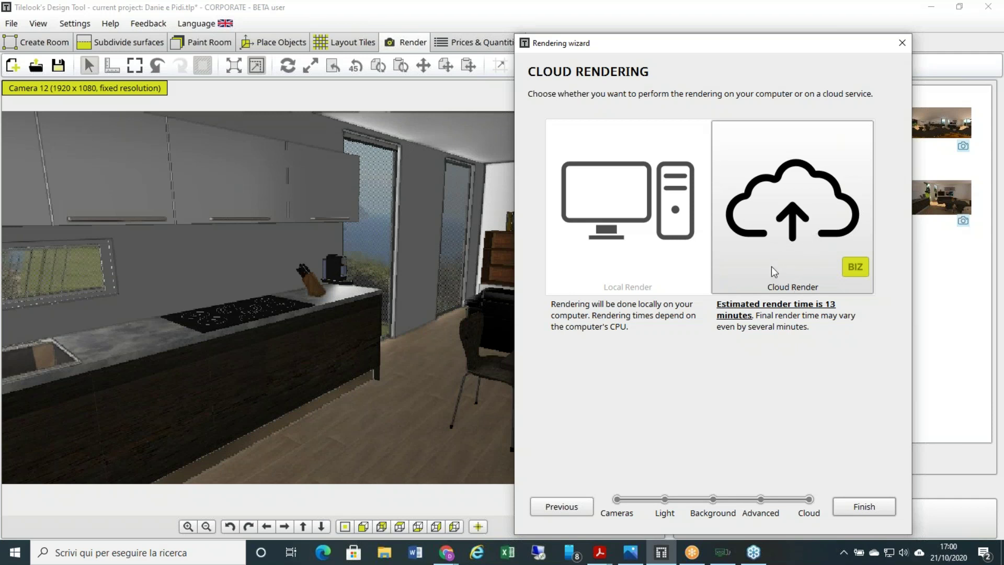
# - Start the Camera 12 cloud render and minimise its progress window
pyautogui.click(863, 506)
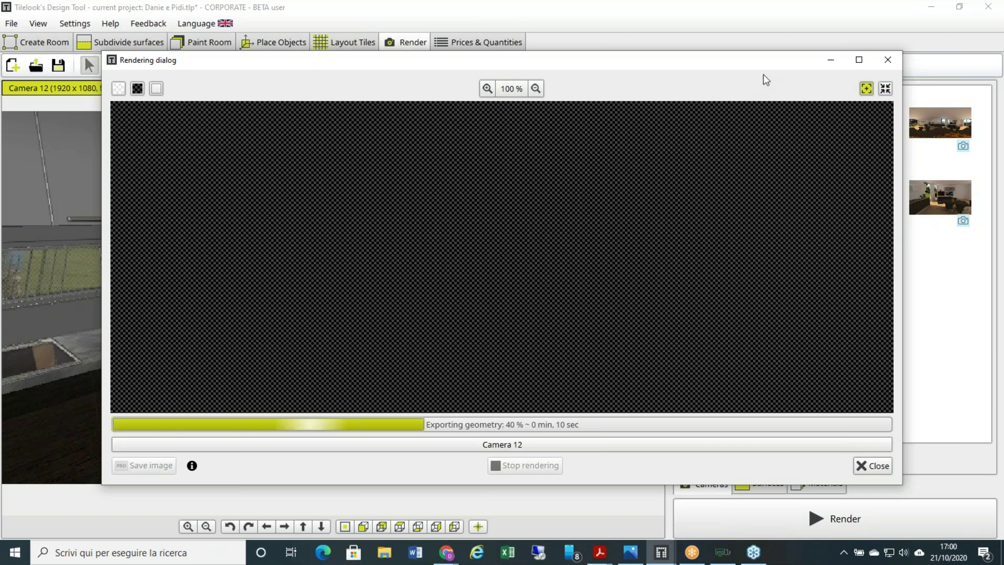
pyautogui.click(829, 61)
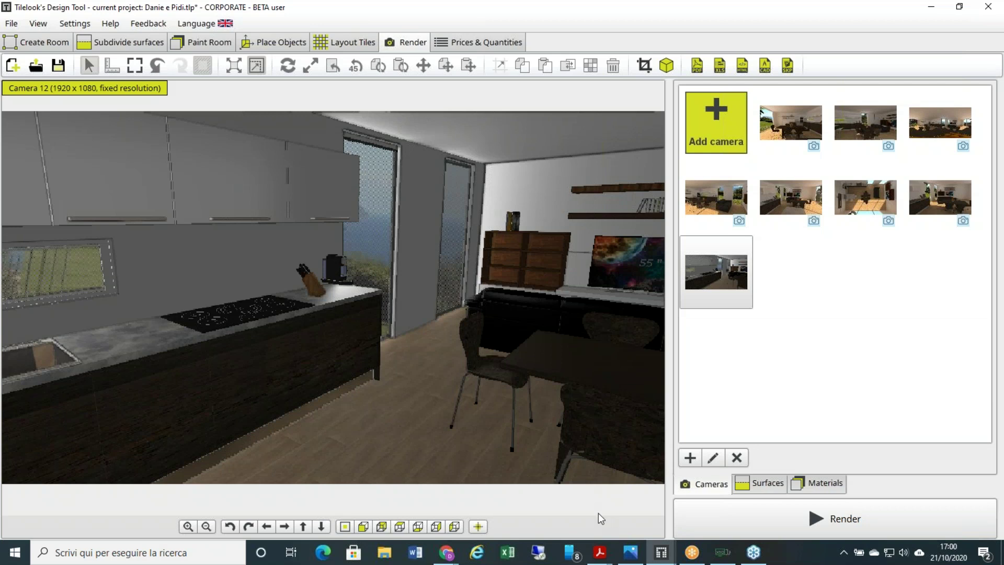
# - Show the Tilelook pricing screenshot in Photos, then return to the D&P2 project in Chrome
pyautogui.click(630, 552)
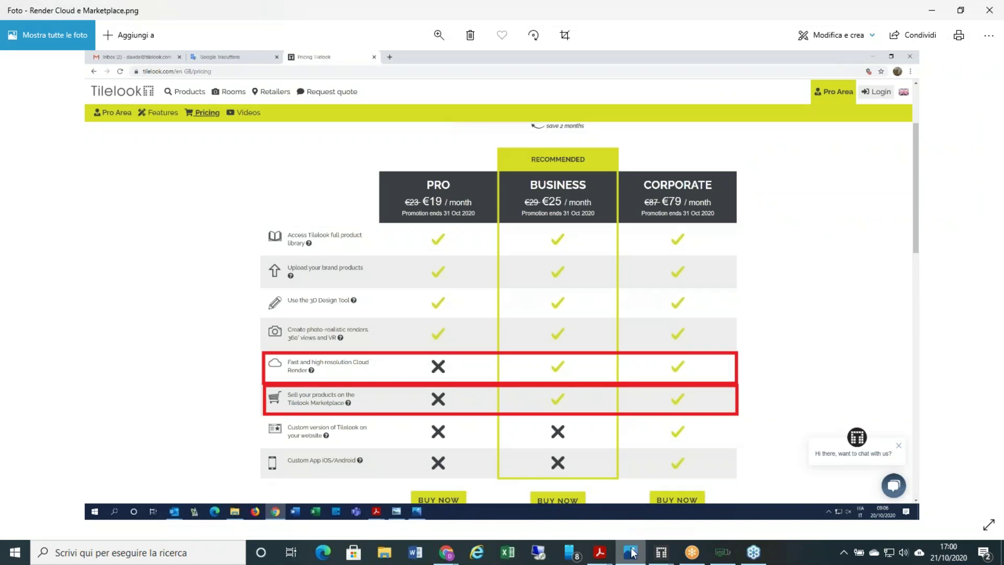
pyautogui.moveTo(631, 552)
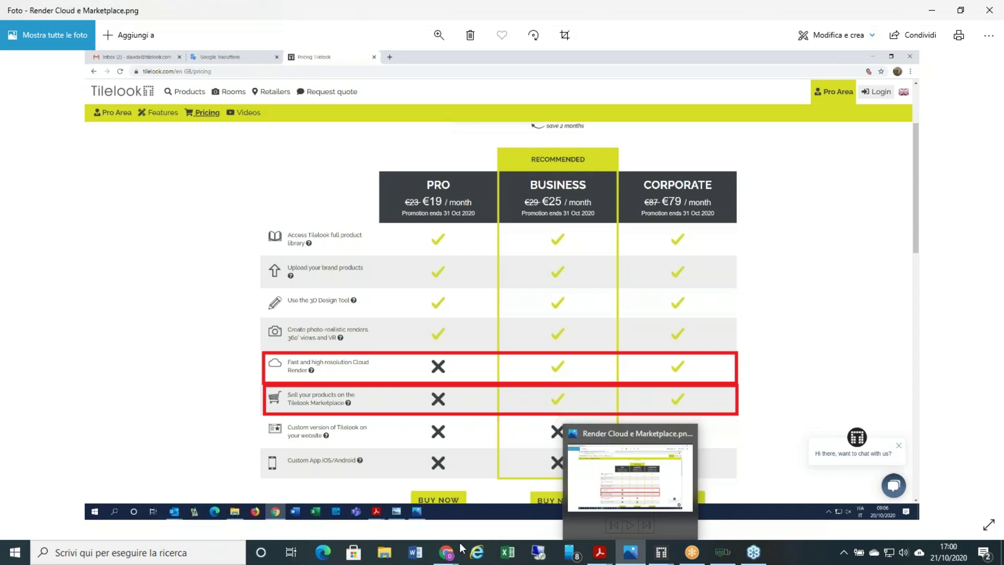
pyautogui.moveTo(459, 546)
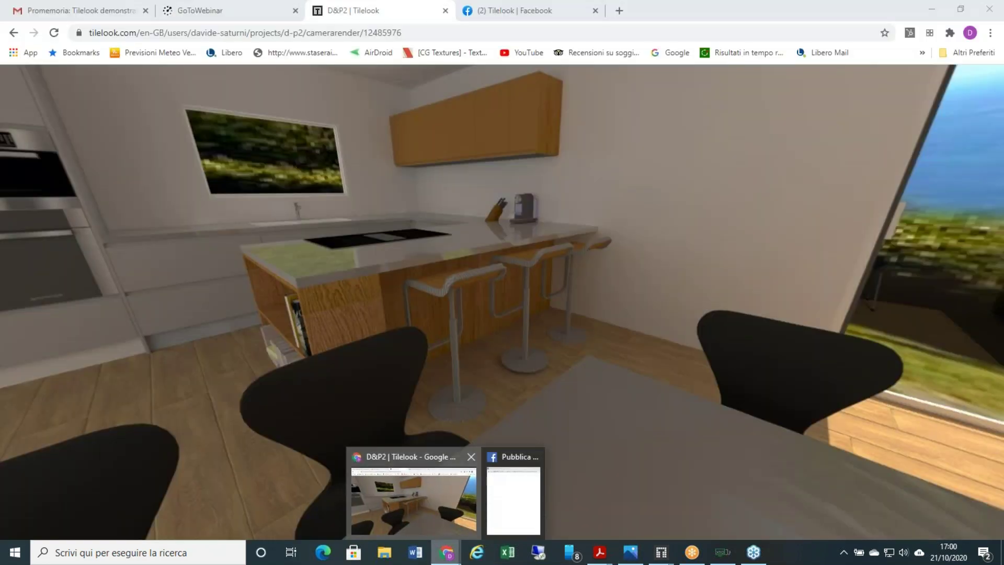
pyautogui.click(456, 493)
# - Leave the 360° viewer and reopen the D&P2 kitchen project page from My projects
pyautogui.click(13, 33)
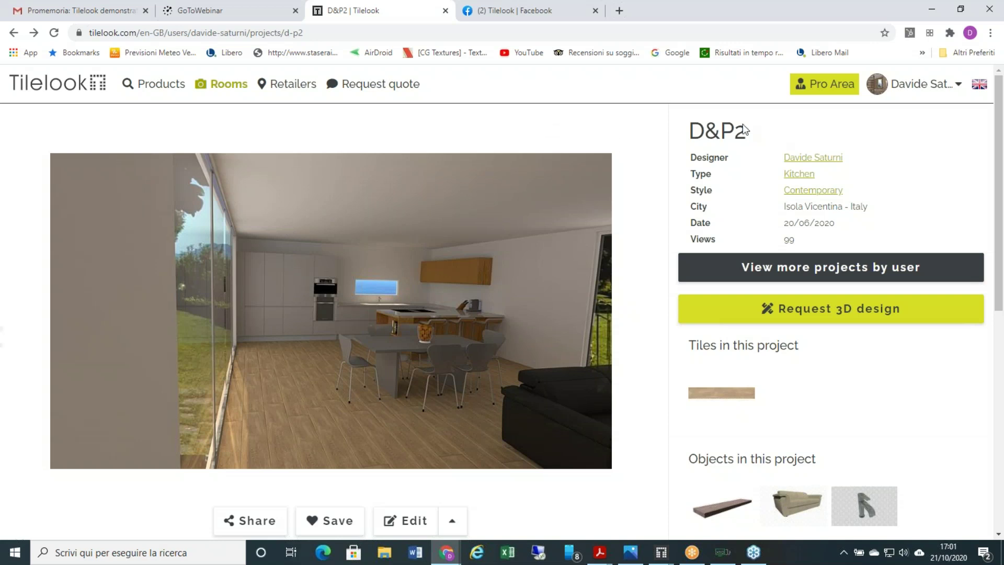
pyautogui.moveTo(902, 76)
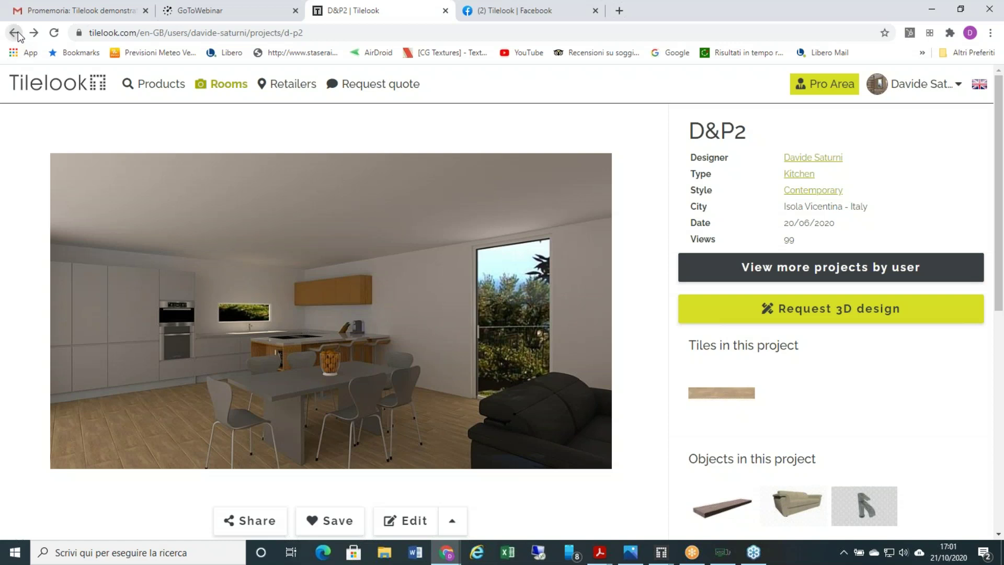
pyautogui.click(15, 33)
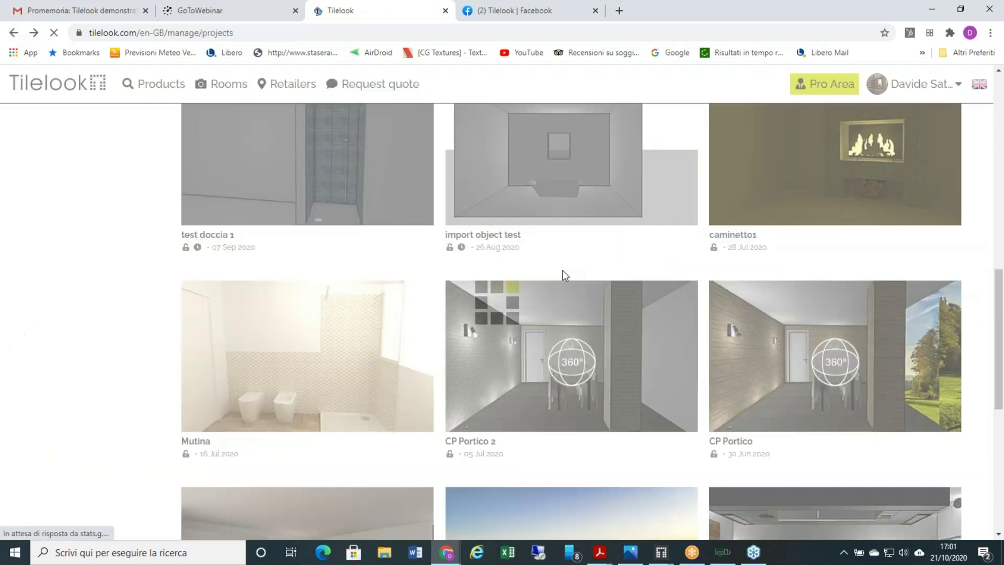
pyautogui.scroll(12, 602, 249)
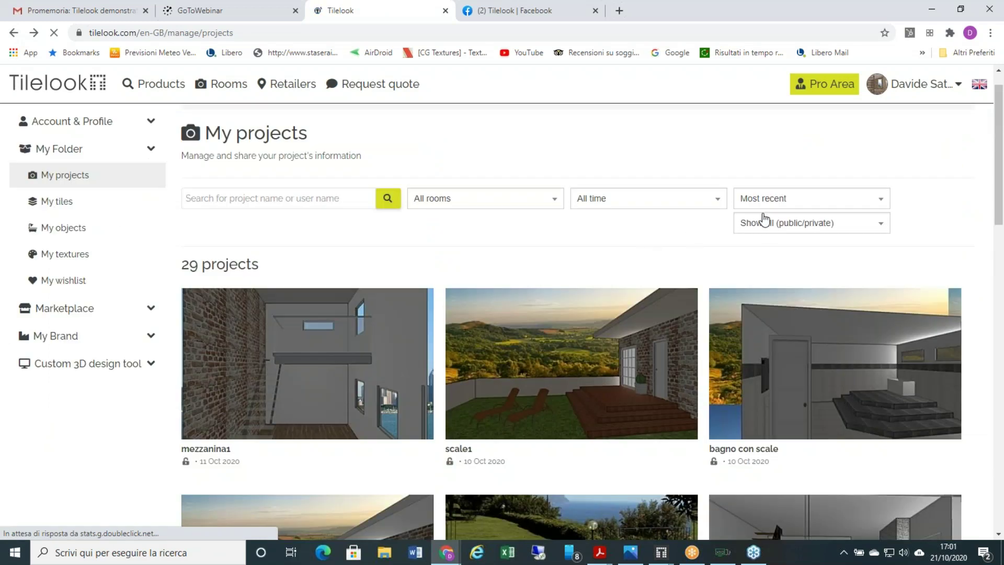
pyautogui.scroll(-14, 308, 245)
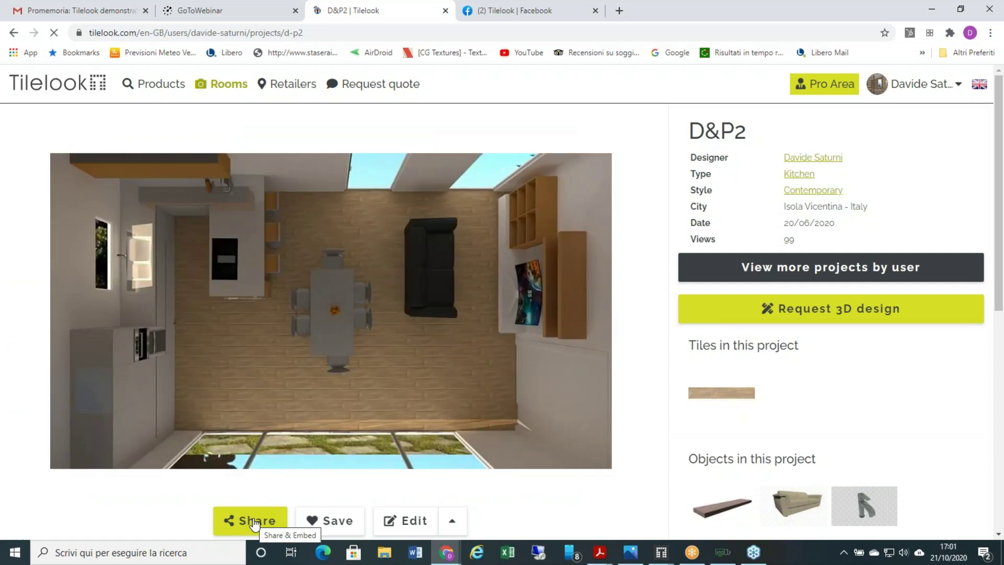
# - Publish the D&P2 project to Facebook, close the Share dialog, and return to the Design Tool
pyautogui.click(254, 522)
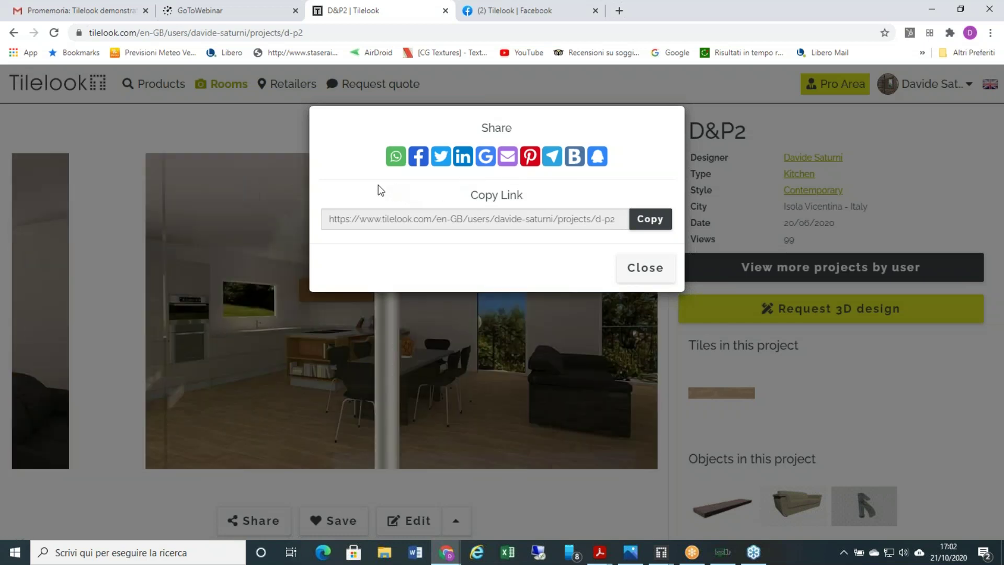
pyautogui.click(418, 156)
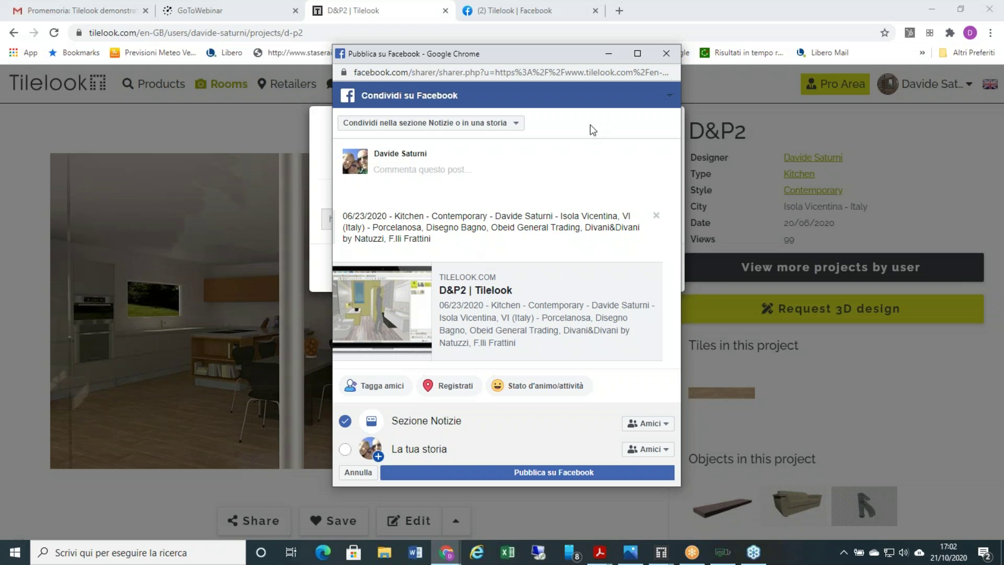
pyautogui.click(665, 53)
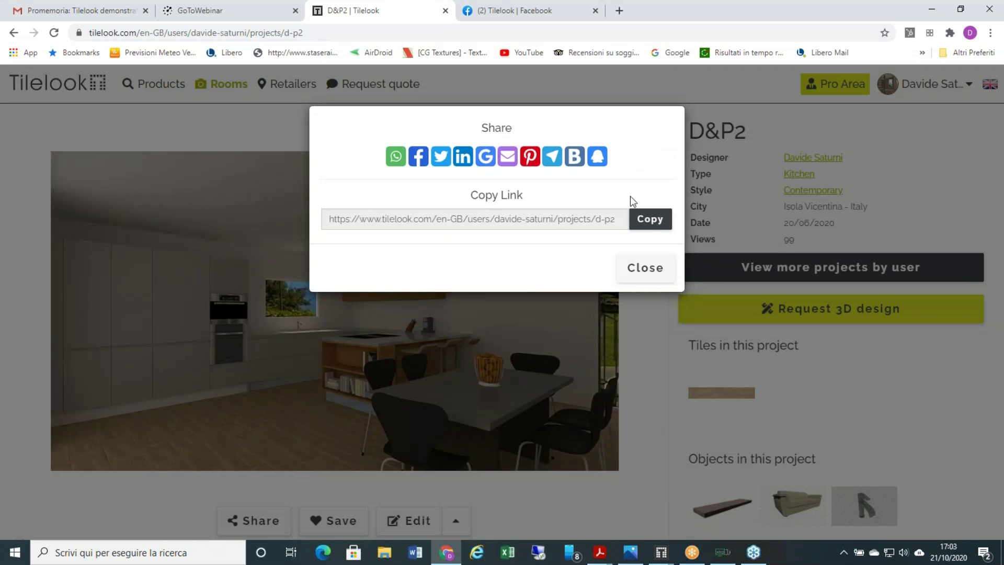
pyautogui.click(645, 268)
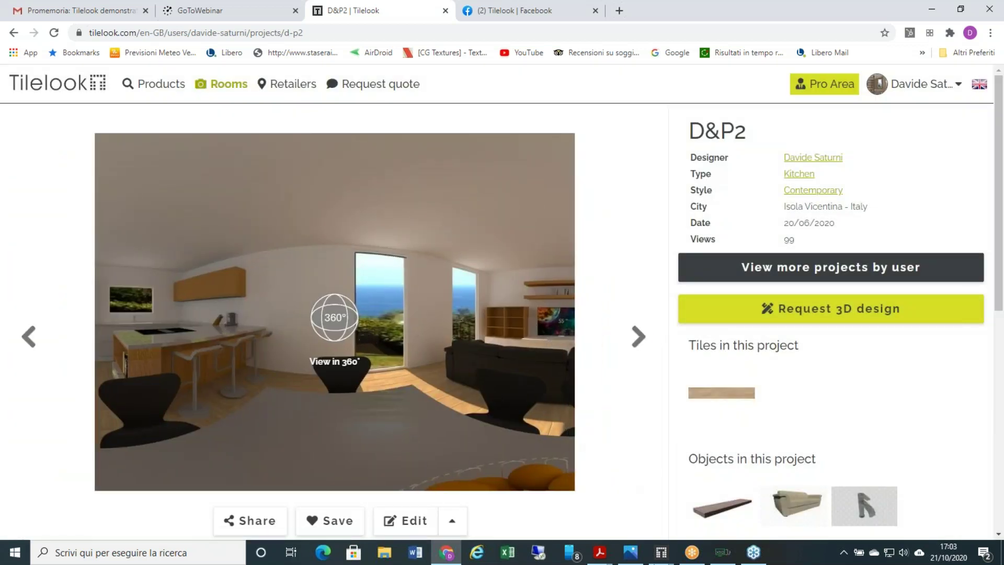
pyautogui.click(663, 555)
pyautogui.click(611, 505)
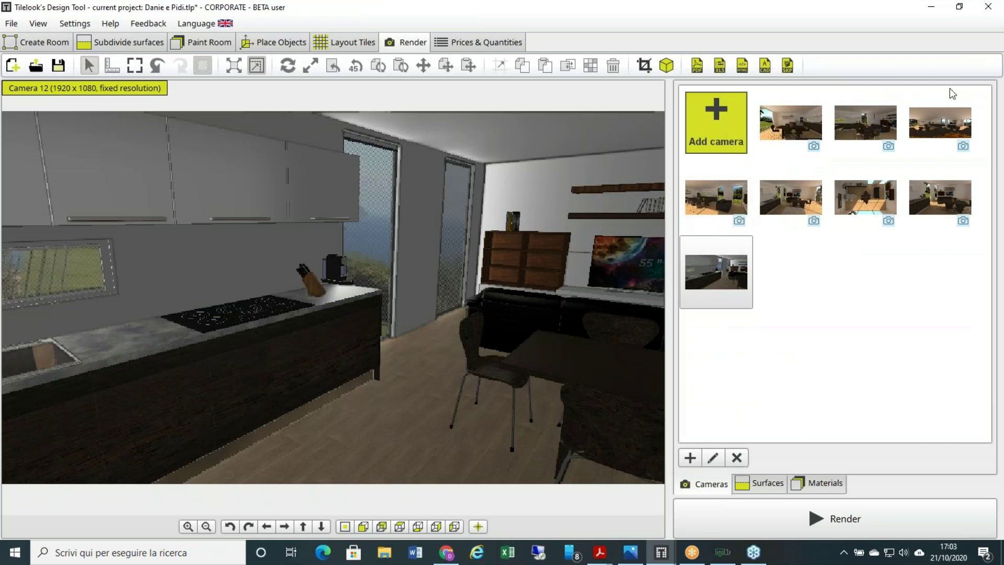
# - View Camera 7's finished 4096 x 2048 panorama render, then return to the browser
pyautogui.click(963, 148)
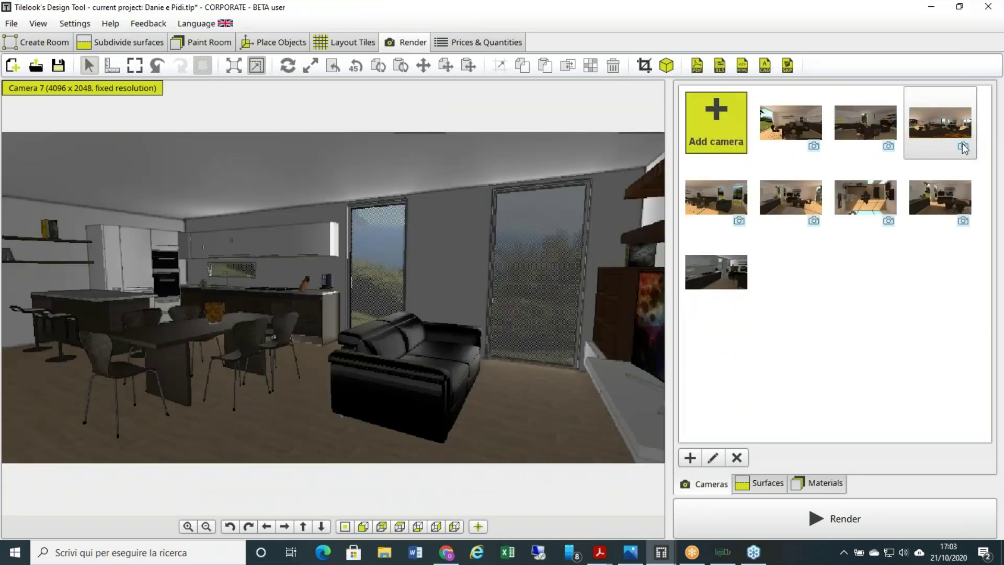
pyautogui.click(964, 148)
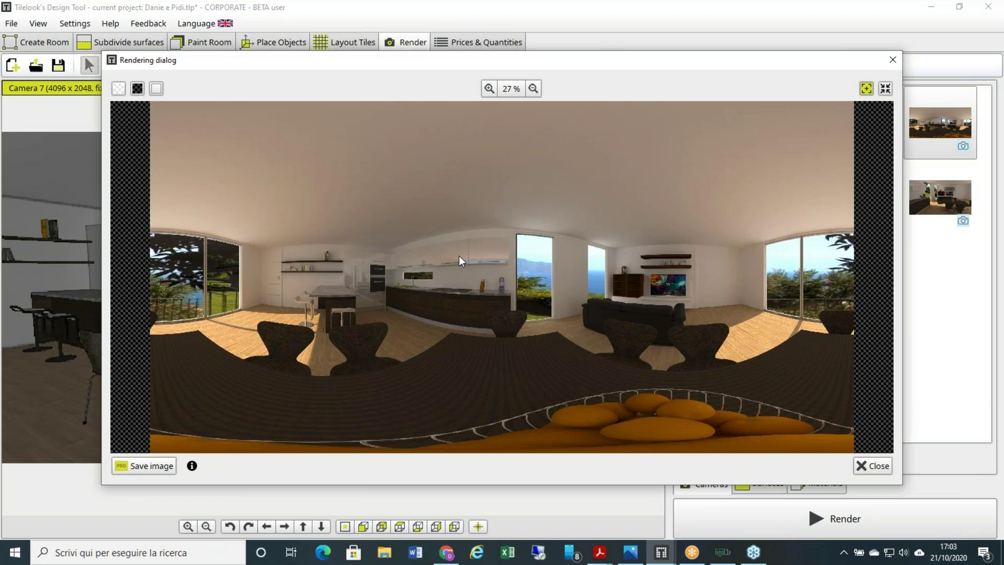
pyautogui.click(446, 552)
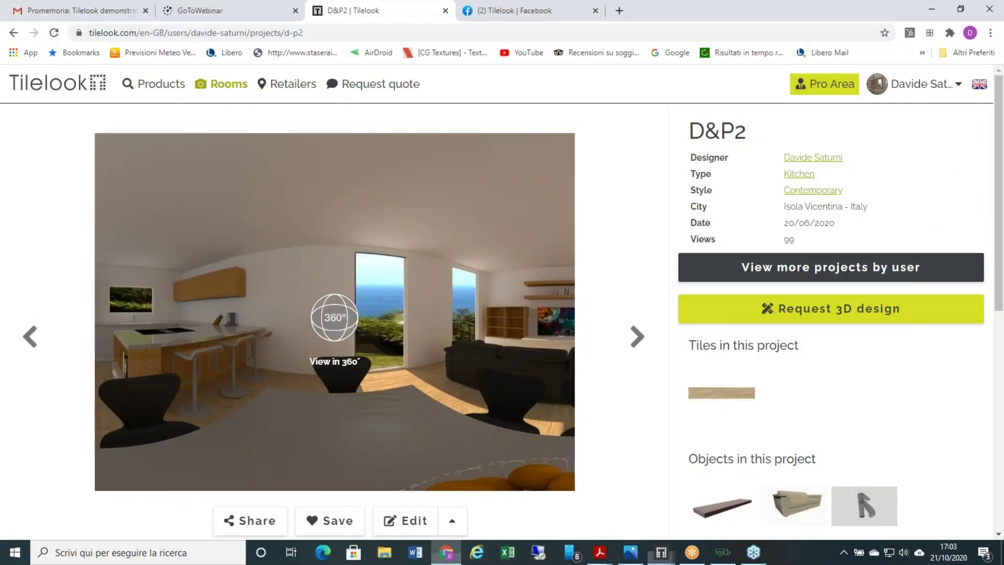
# - Explore the D&P2 kitchen in the website's 360° viewer, toward the ovens and island
pyautogui.click(331, 318)
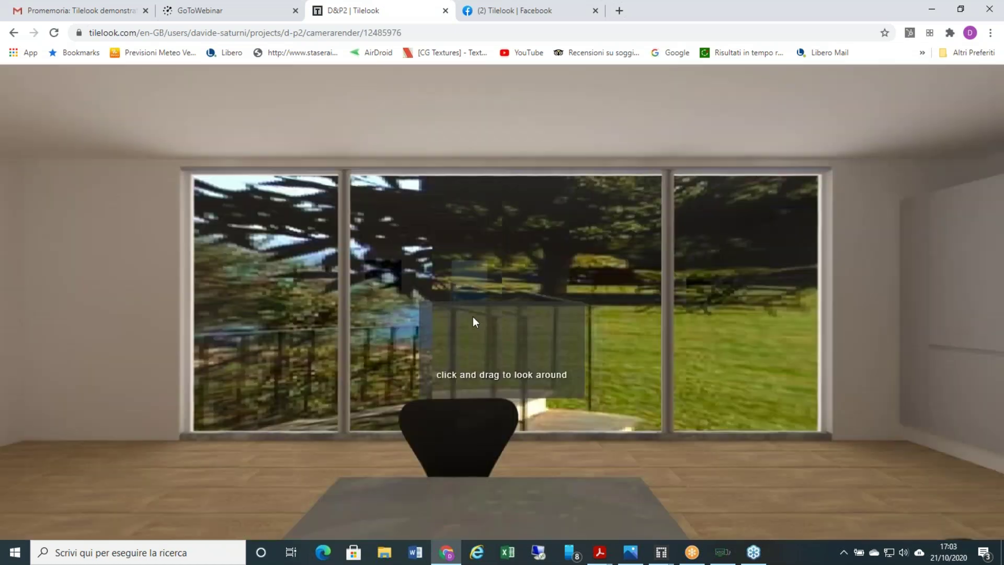
pyautogui.moveTo(441, 294); pyautogui.dragTo(582, 272)
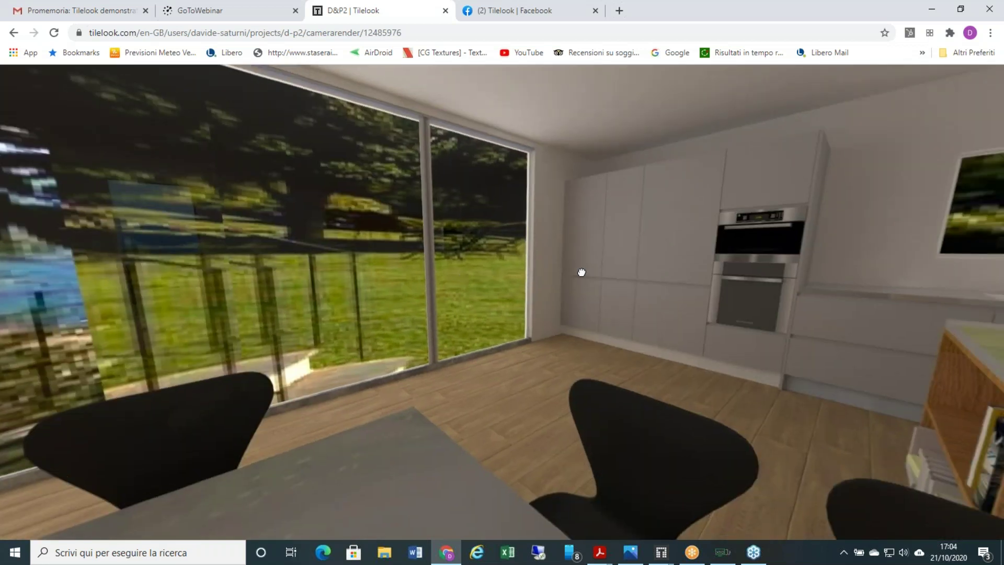
pyautogui.moveTo(485, 274); pyautogui.dragTo(523, 267)
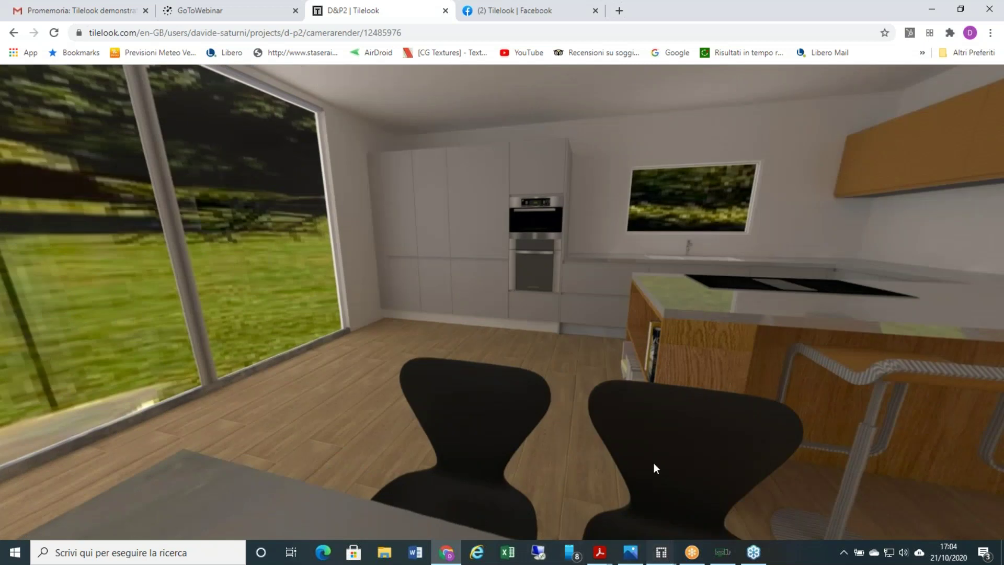
pyautogui.click(661, 551)
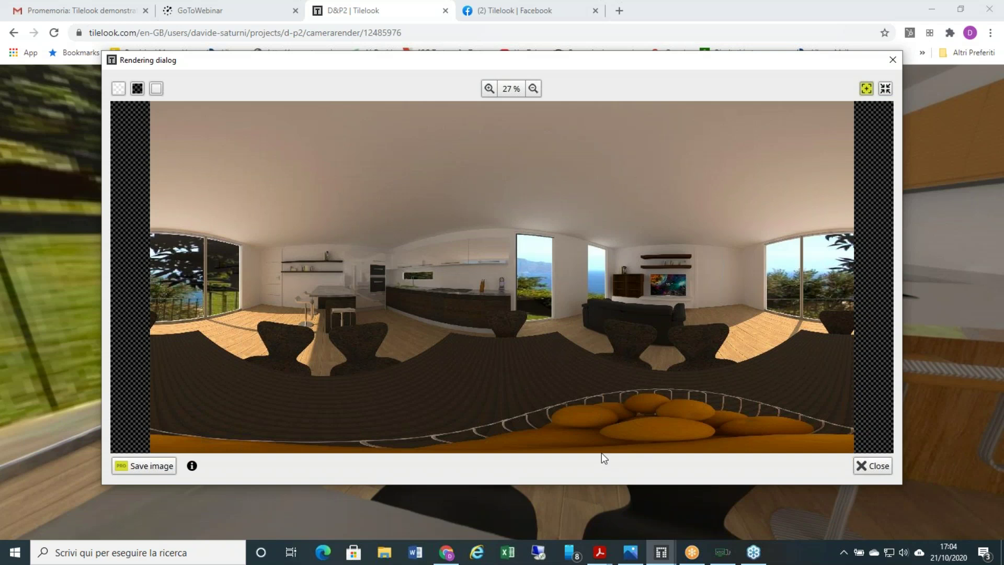
pyautogui.click(448, 553)
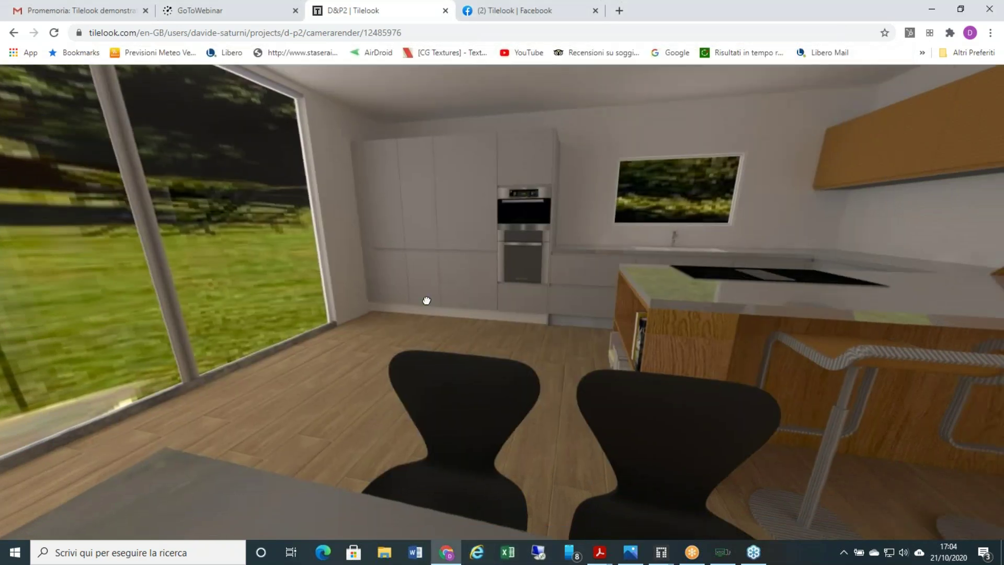
pyautogui.moveTo(425, 298); pyautogui.dragTo(597, 376)
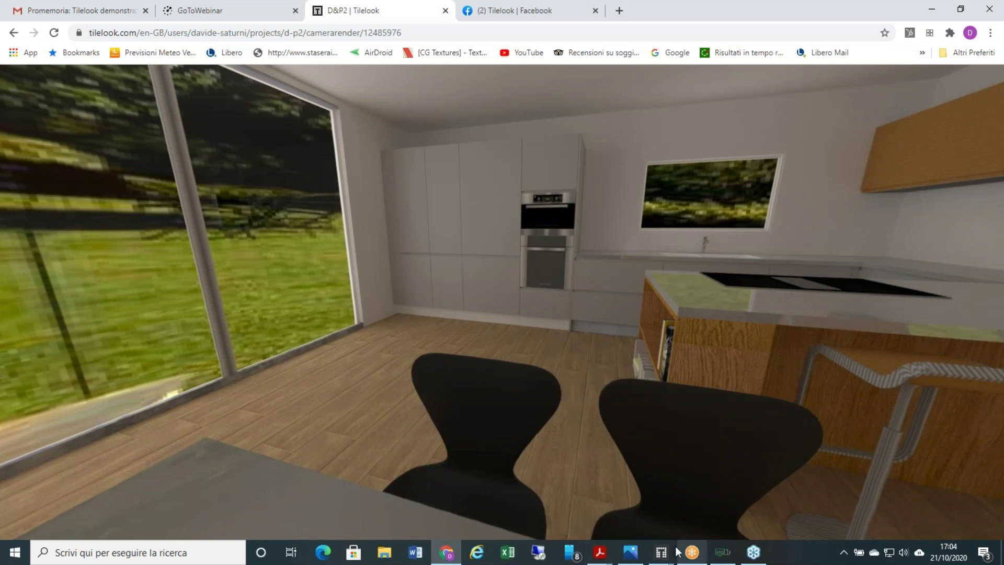
pyautogui.moveTo(664, 550)
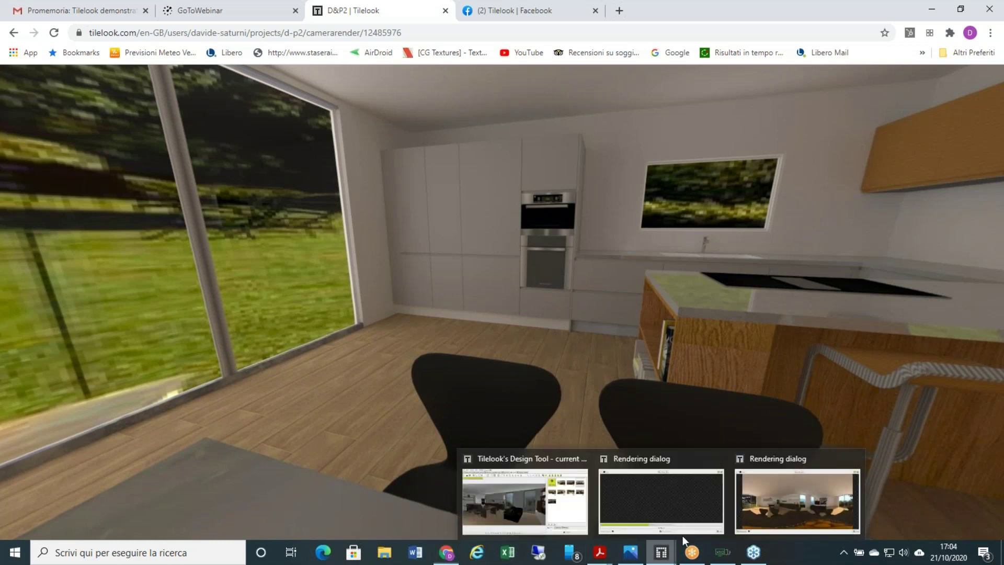
# - Bring up the panorama Rendering window and browse its save dialog to the Desktop
pyautogui.click(797, 500)
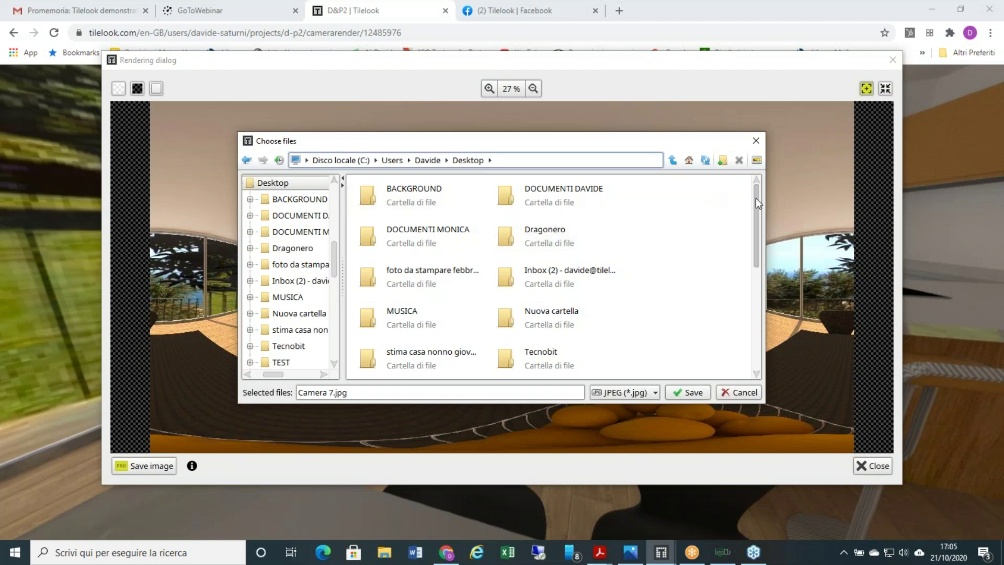
pyautogui.scroll(-1, 756, 222)
pyautogui.scroll(1, 759, 250)
pyautogui.scroll(-2, 759, 272)
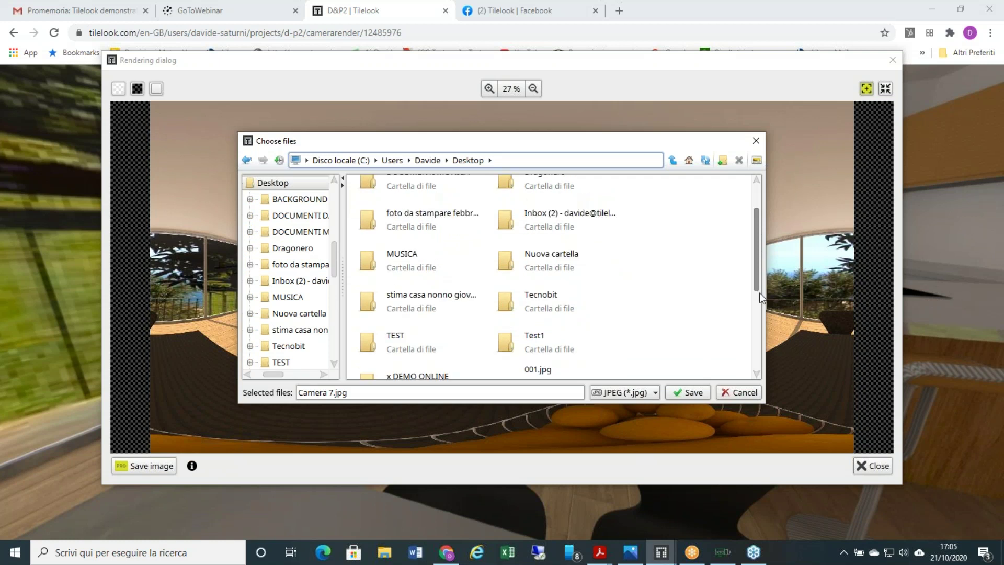
pyautogui.scroll(-4, 760, 297)
pyautogui.scroll(-1, 759, 295)
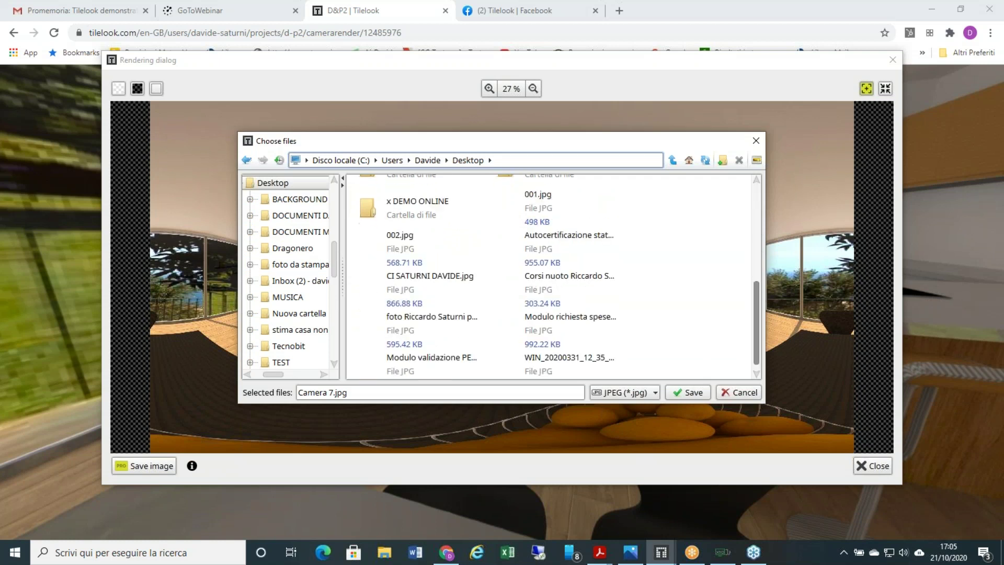
pyautogui.moveTo(334, 393); pyautogui.dragTo(274, 396)
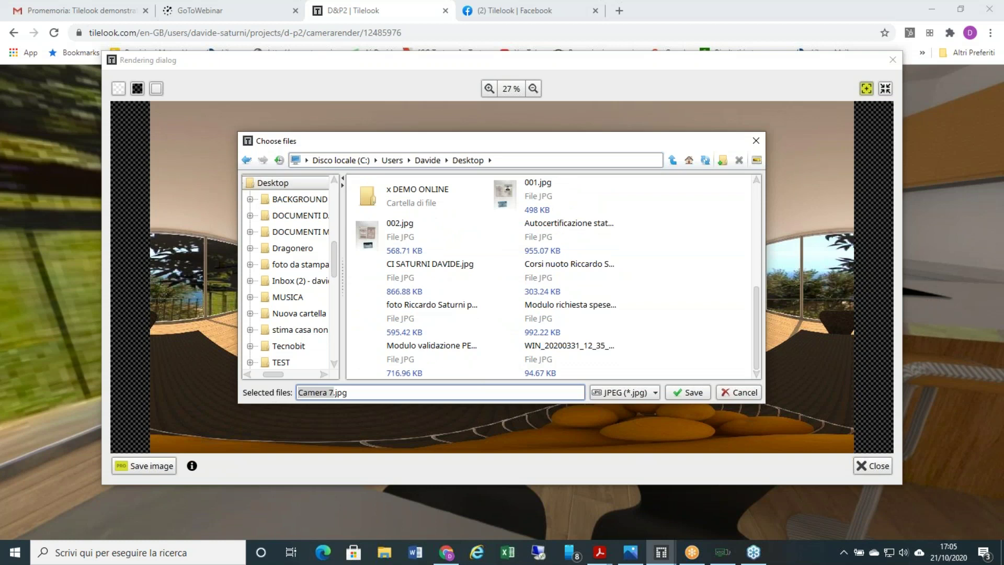
# - Save the 360° kitchen panorama render as kitchentest1.jpg
pyautogui.write('kitce')
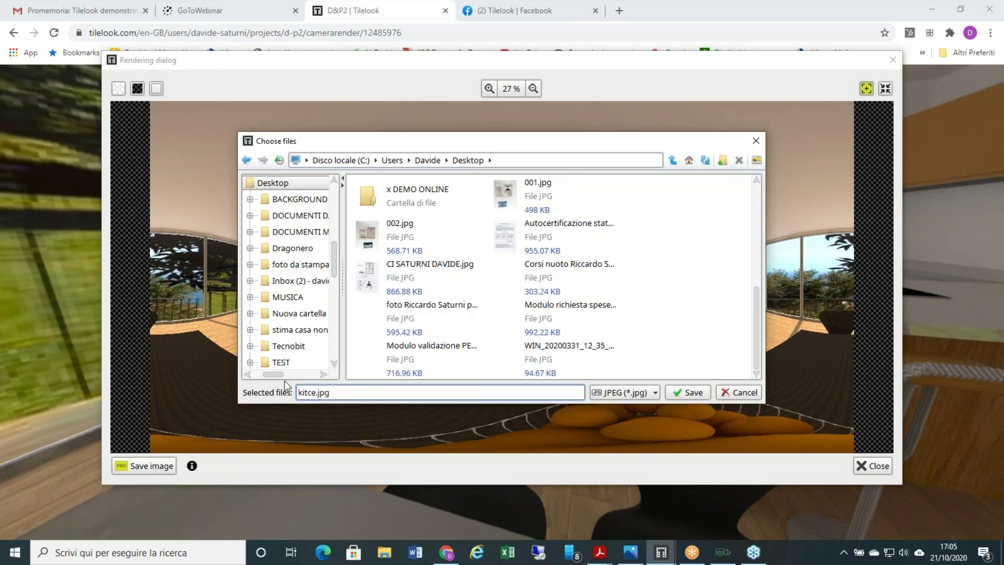
pyautogui.press('BackSpace')
pyautogui.write('hn')
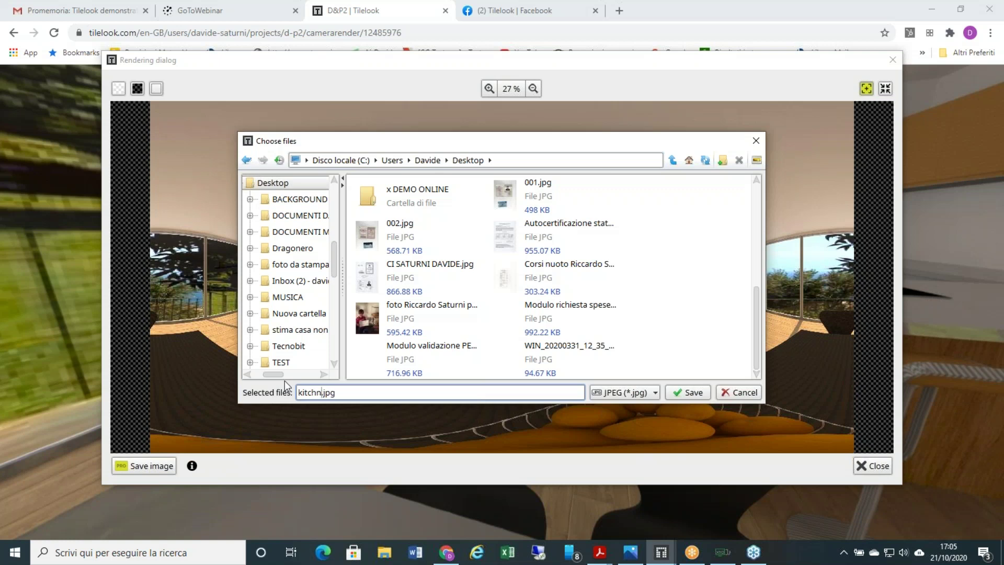
pyautogui.press('BackSpace')
pyautogui.write('en')
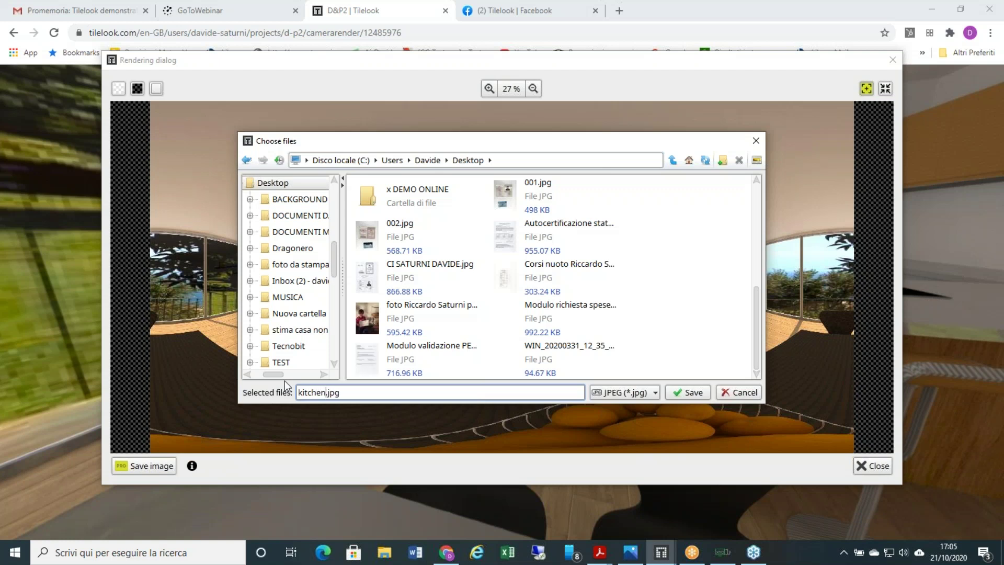
pyautogui.write('test')
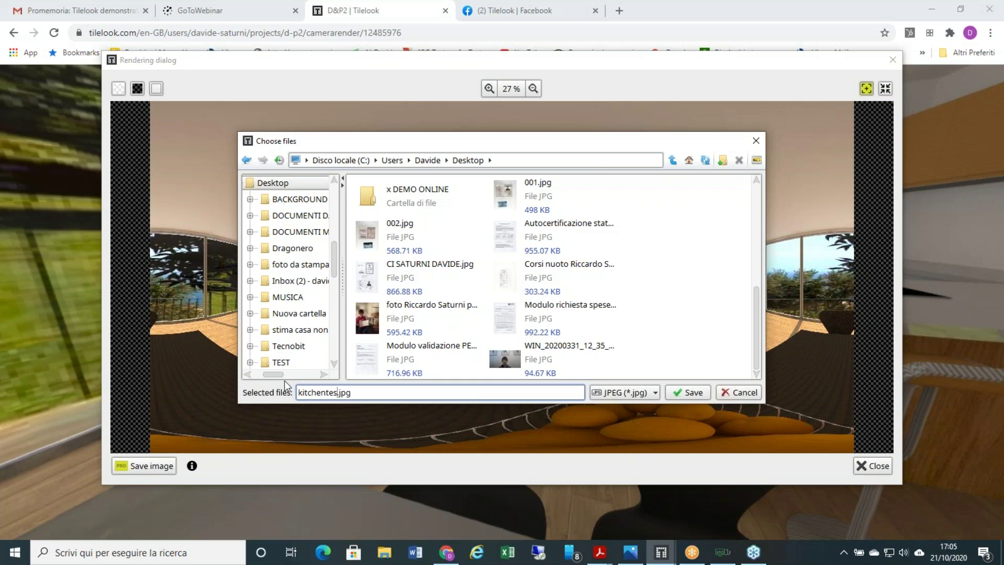
pyautogui.write('1')
pyautogui.click(685, 392)
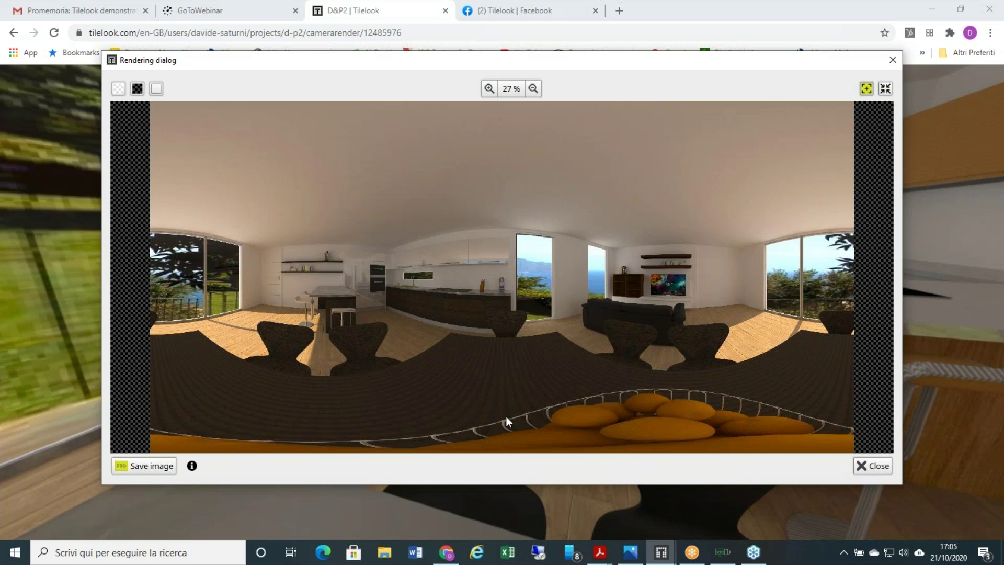
# - Bring the Design Tool main window forward, then open the Tilelook Facebook page tab
pyautogui.moveTo(661, 554)
pyautogui.moveTo(742, 504)
pyautogui.moveTo(699, 508)
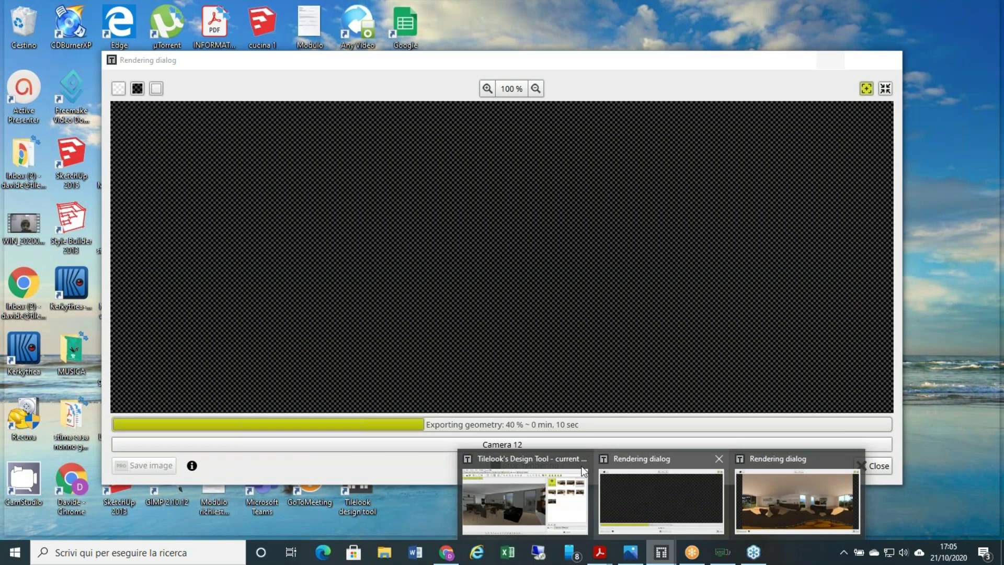
pyautogui.moveTo(532, 481)
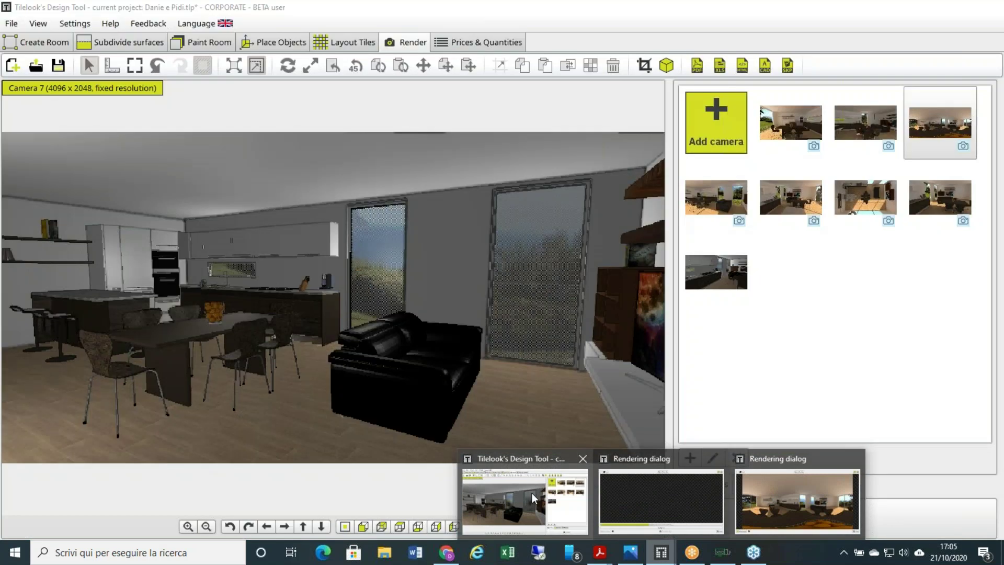
pyautogui.click(529, 488)
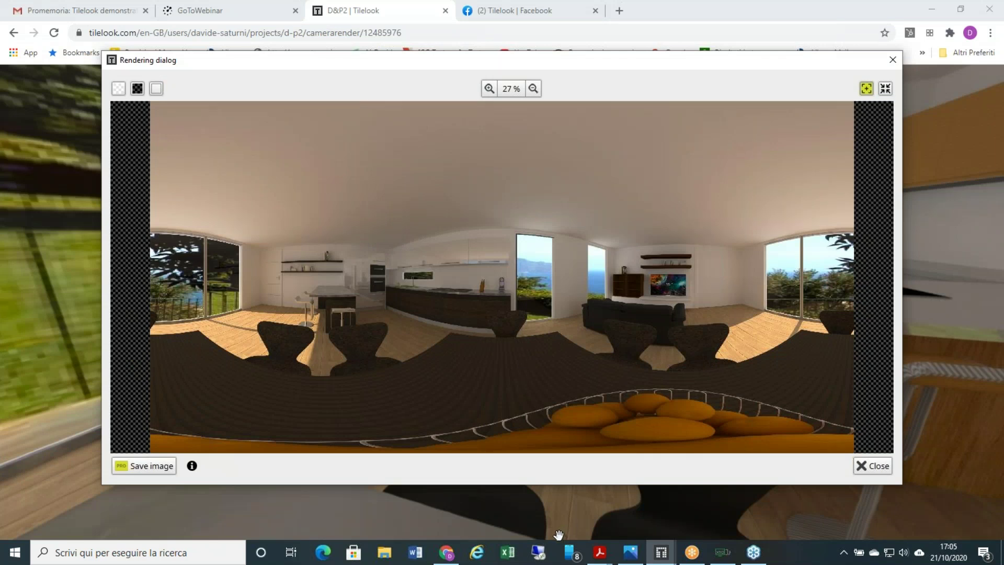
pyautogui.click(545, 9)
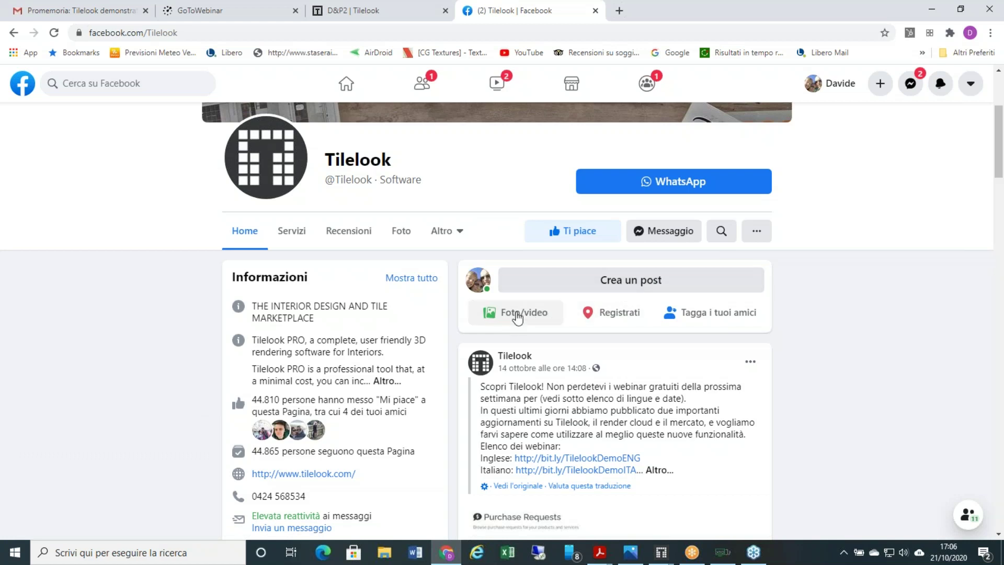
# - Start a Foto/video post and attach kitchentest1.jpg from the Desktop
pyautogui.click(517, 316)
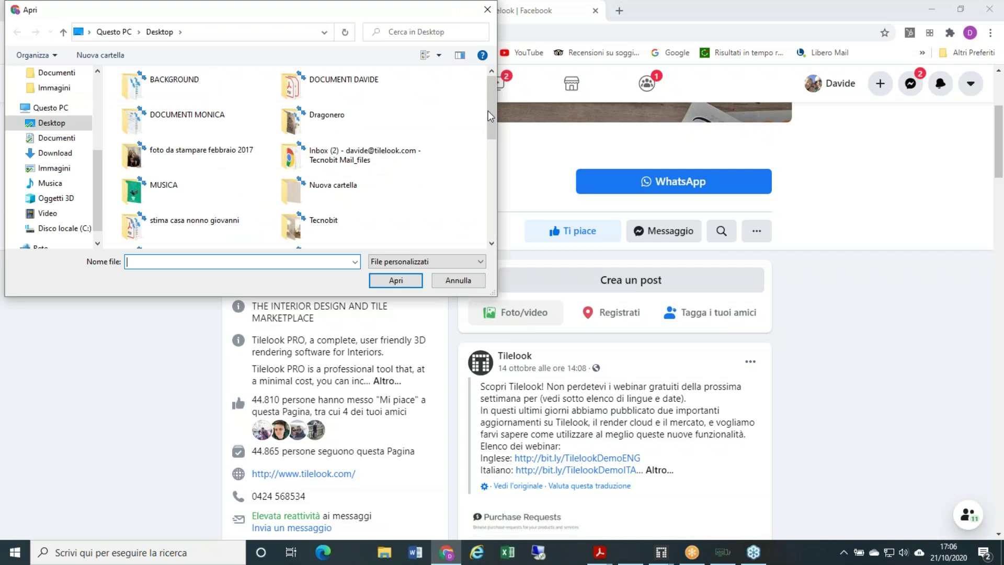
pyautogui.moveTo(488, 111); pyautogui.dragTo(488, 144)
pyautogui.moveTo(489, 156); pyautogui.dragTo(497, 179)
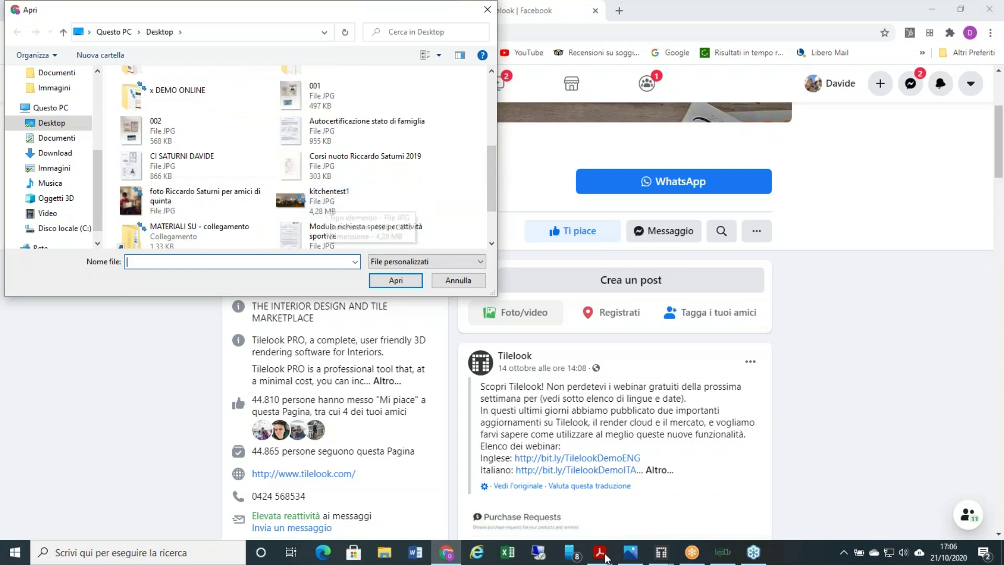
pyautogui.click(661, 552)
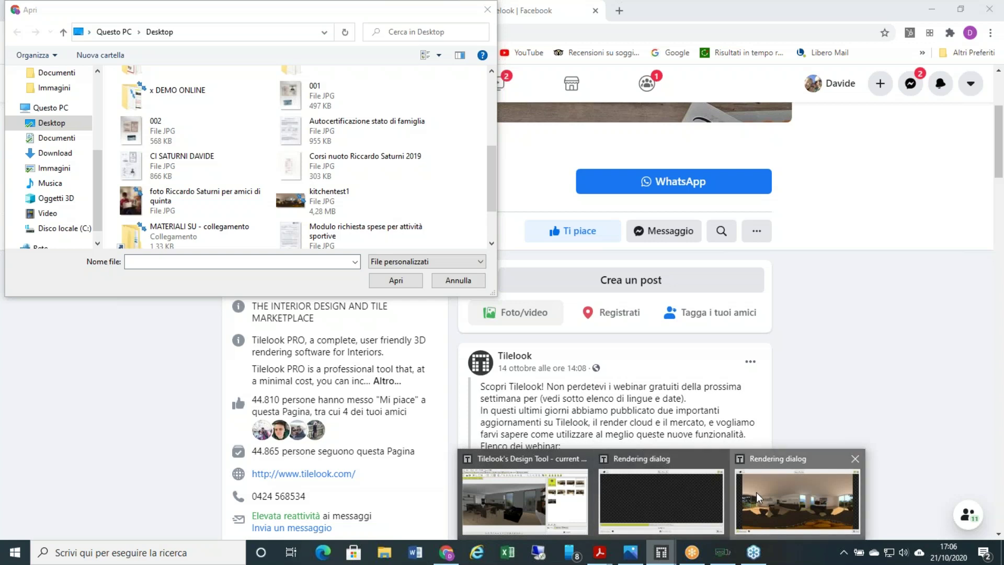
pyautogui.click(741, 503)
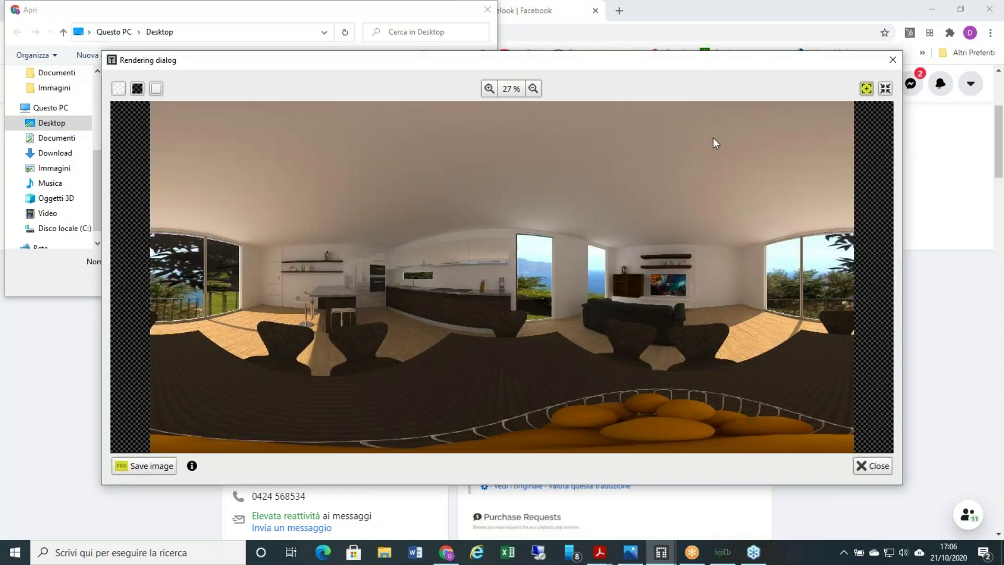
pyautogui.hotkey('alt', 'Tab')
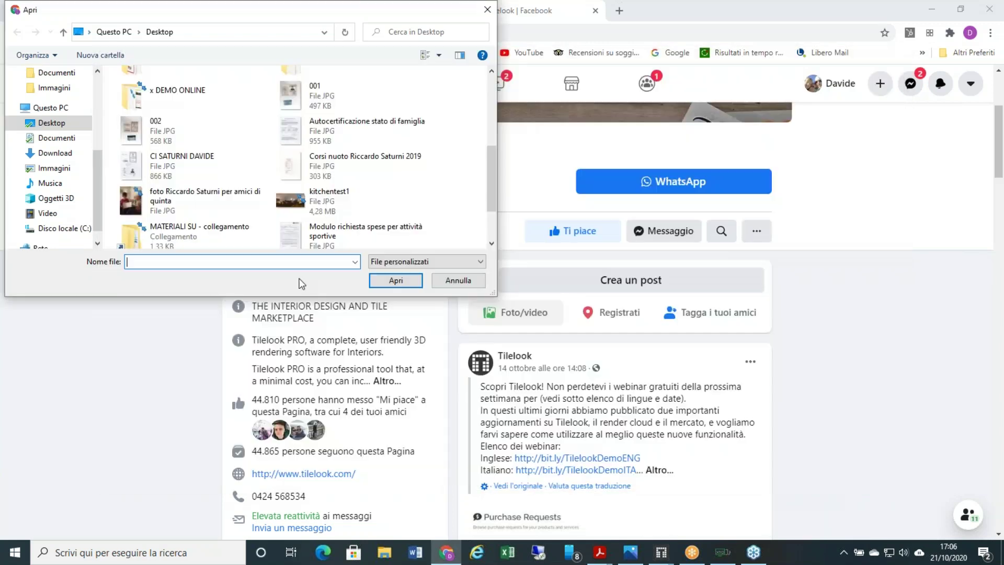
pyautogui.click(356, 205)
pyautogui.click(413, 281)
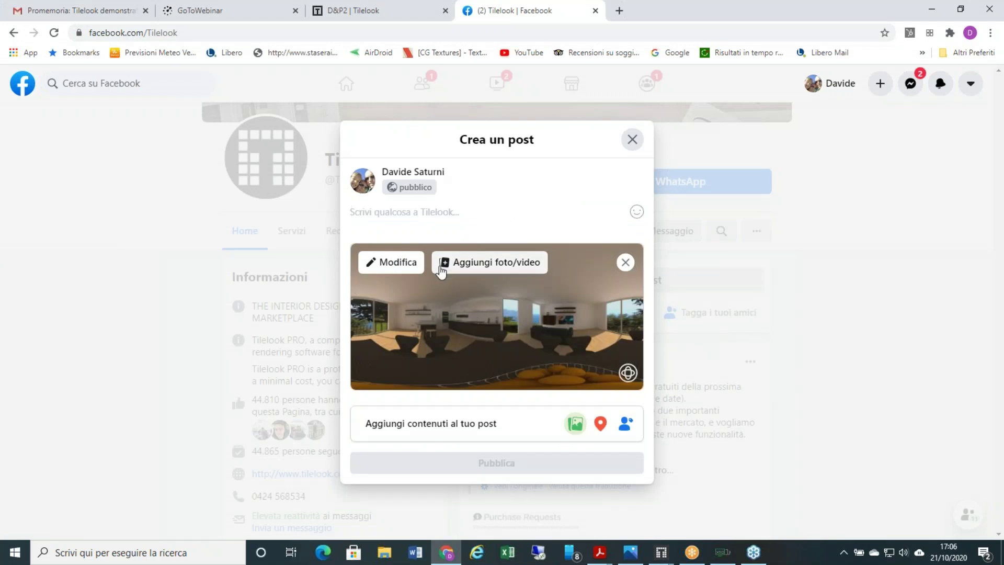
# - Caption the panorama post 'kitchentest1' and publish it on the Tilelook page
pyautogui.write('kitchen')
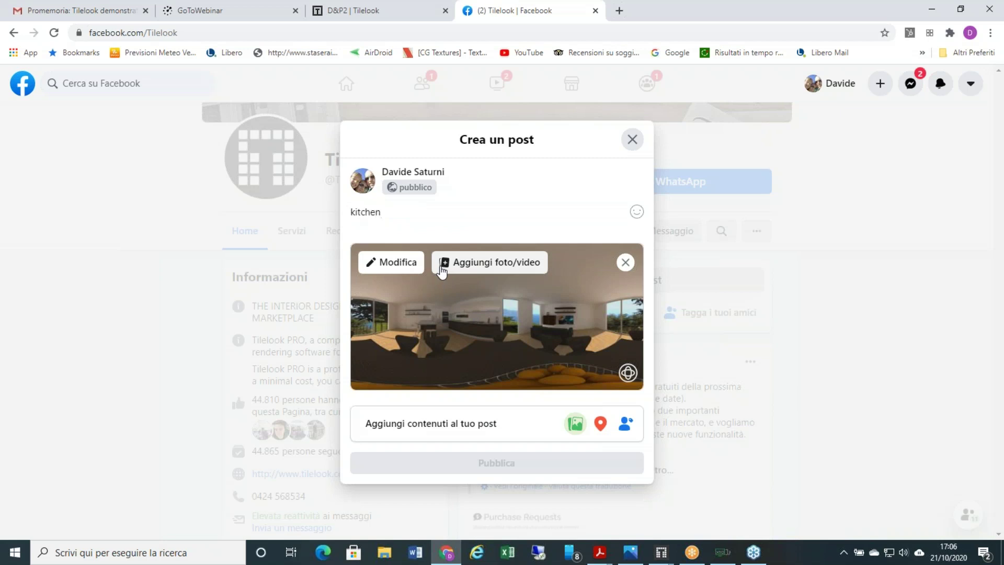
pyautogui.write('test1')
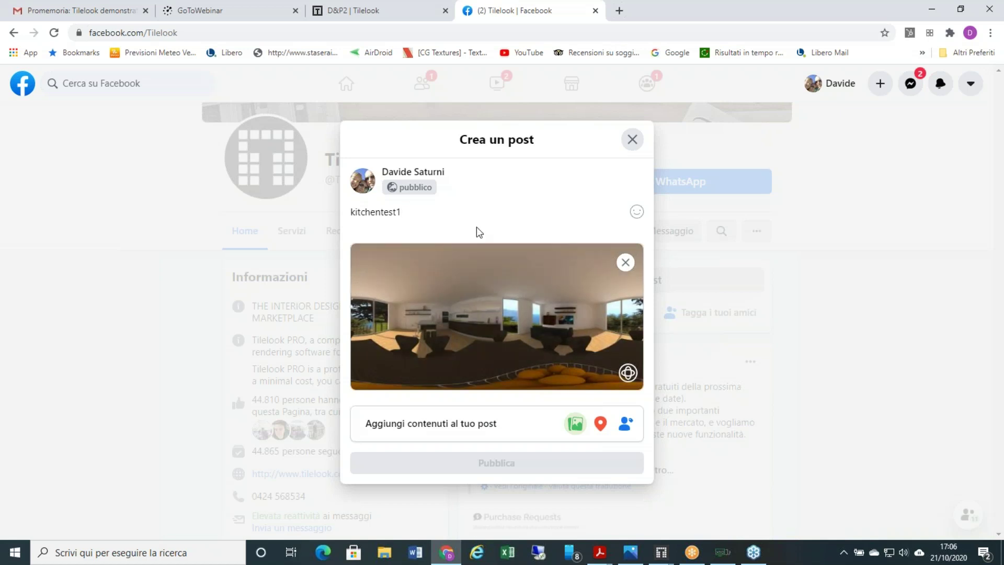
pyautogui.moveTo(552, 388)
pyautogui.click(477, 465)
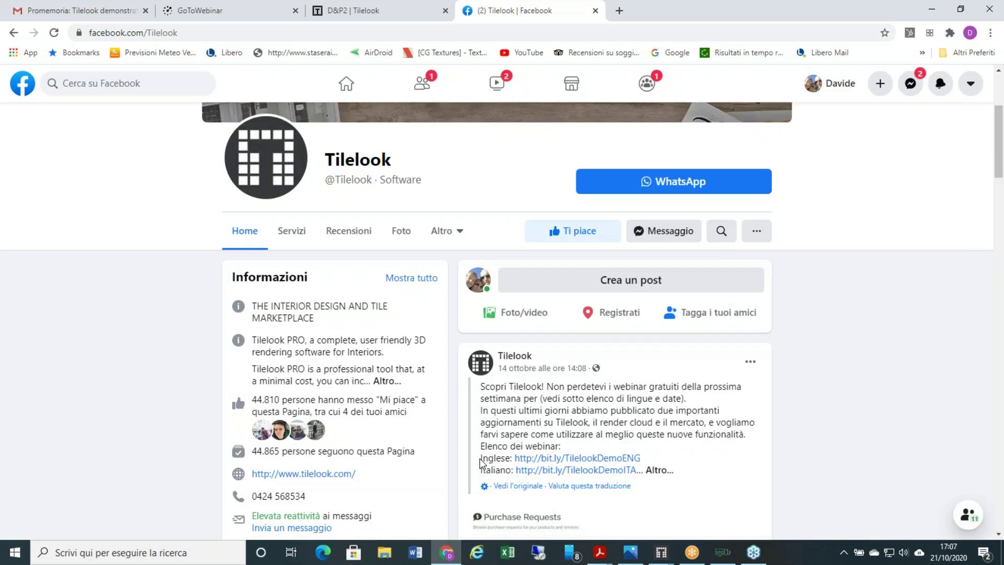
# - Activate the Tilelook post's 360° photo and look around the kitchen toward the window and a chair
pyautogui.scroll(-5, 638, 344)
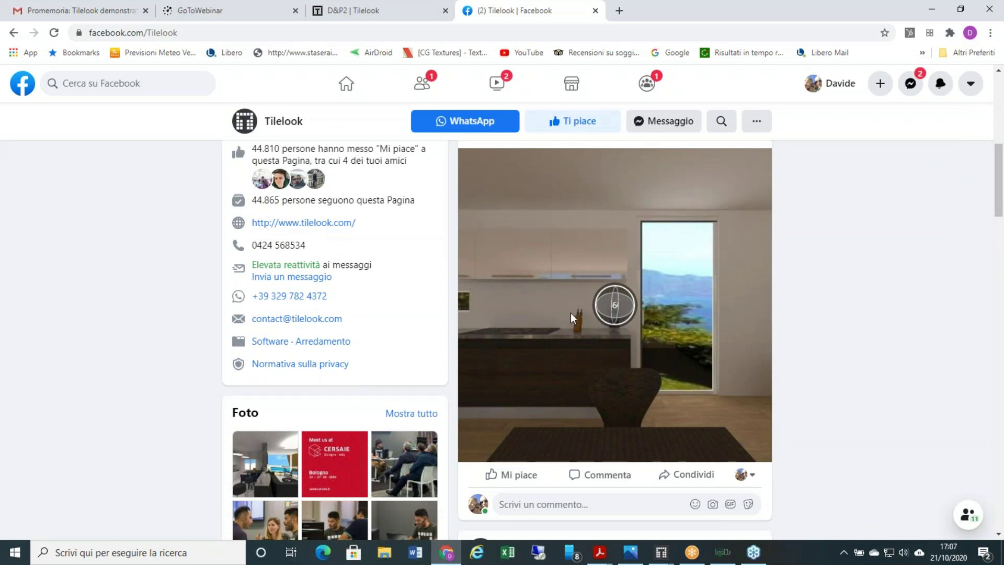
pyautogui.click(631, 307)
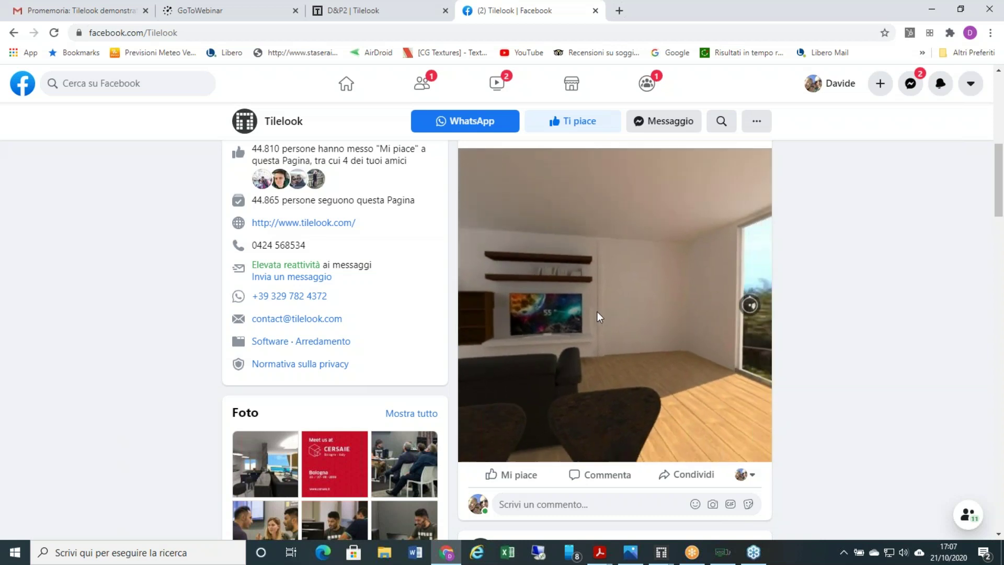
pyautogui.moveTo(616, 303); pyautogui.dragTo(578, 298)
pyautogui.moveTo(644, 294); pyautogui.dragTo(575, 300)
pyautogui.moveTo(642, 307); pyautogui.dragTo(545, 296)
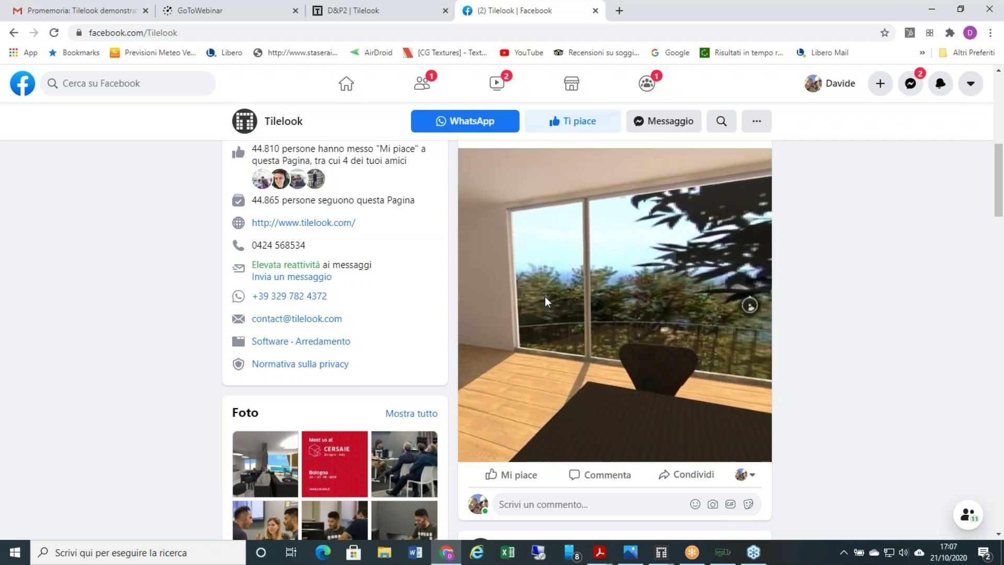
# - Bring up the Design Tool's flat panorama render, then return to the Facebook page
pyautogui.click(661, 552)
pyautogui.click(777, 492)
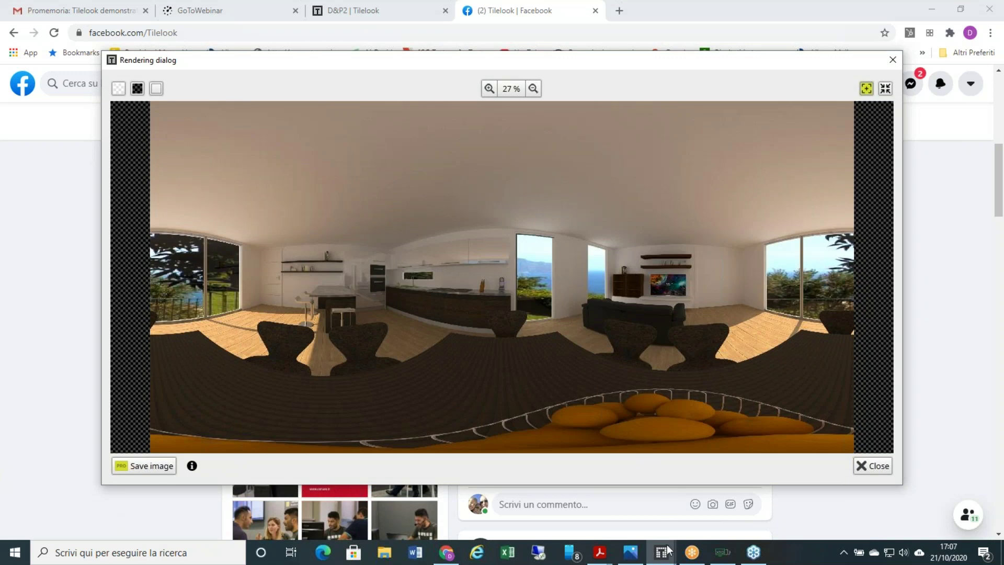
pyautogui.moveTo(582, 555)
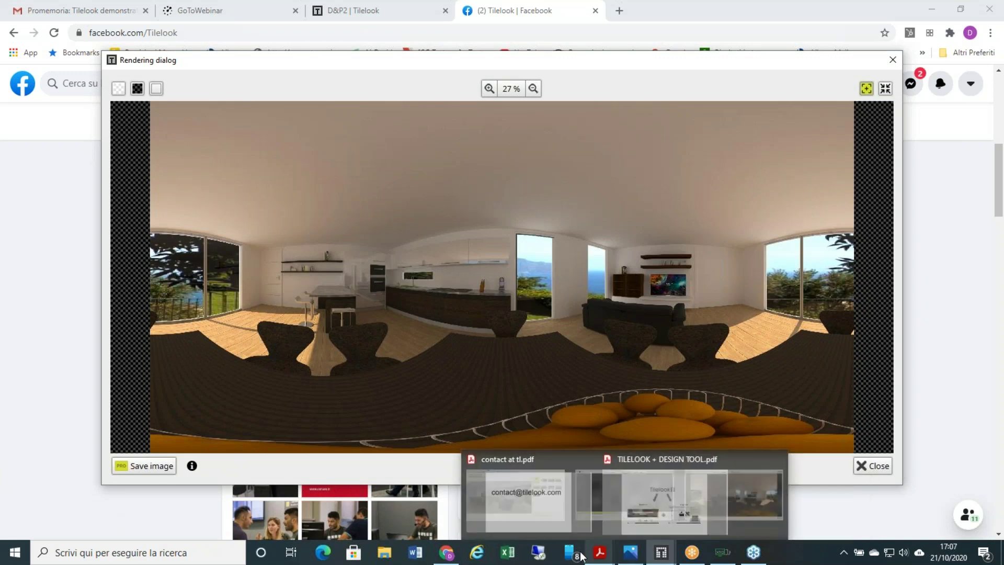
pyautogui.click(450, 554)
# - Drag the Facebook 360° photo to face the kitchen island, stools and wall shelves
pyautogui.moveTo(626, 346); pyautogui.dragTo(680, 314)
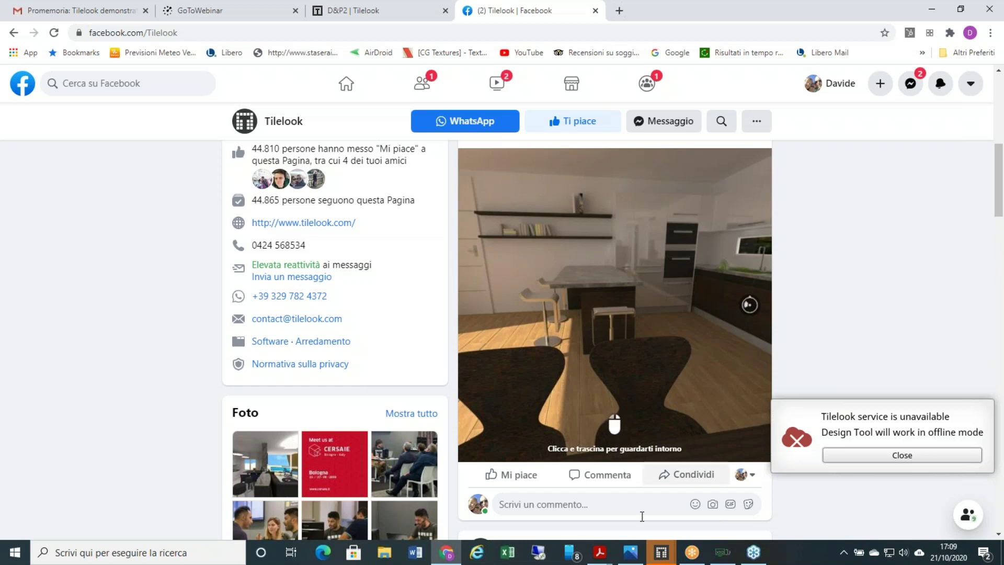
# - Show Render Cloud e Marketplace.png in Photos, step to the next picture and back
pyautogui.click(631, 552)
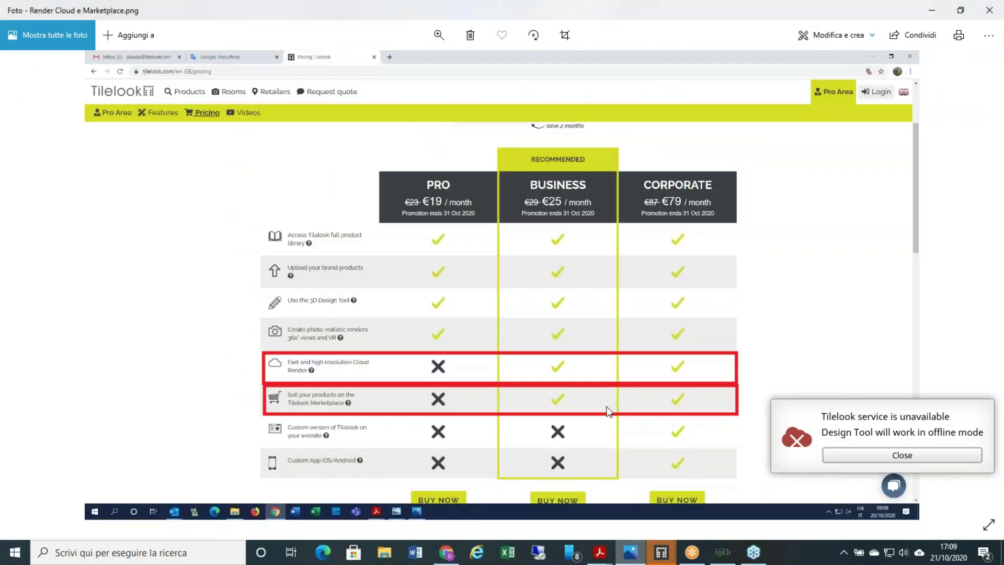
pyautogui.press('Left')
pyautogui.press('Right')
# - Display contact at tl.pdf in Acrobat Reader, then switch to the browser's D&P2 | Tilelook tab
pyautogui.click(600, 553)
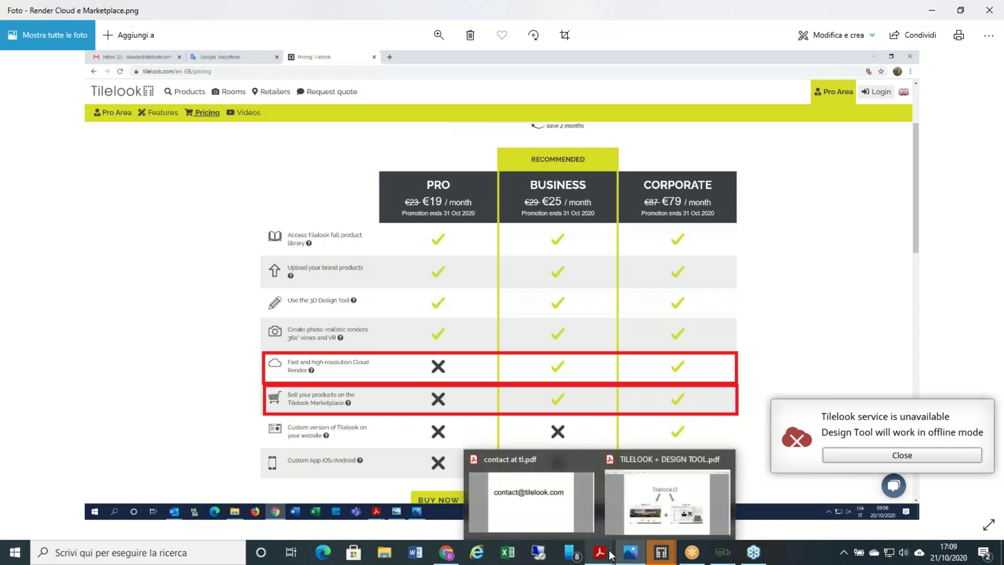
pyautogui.moveTo(570, 497)
pyautogui.click(569, 498)
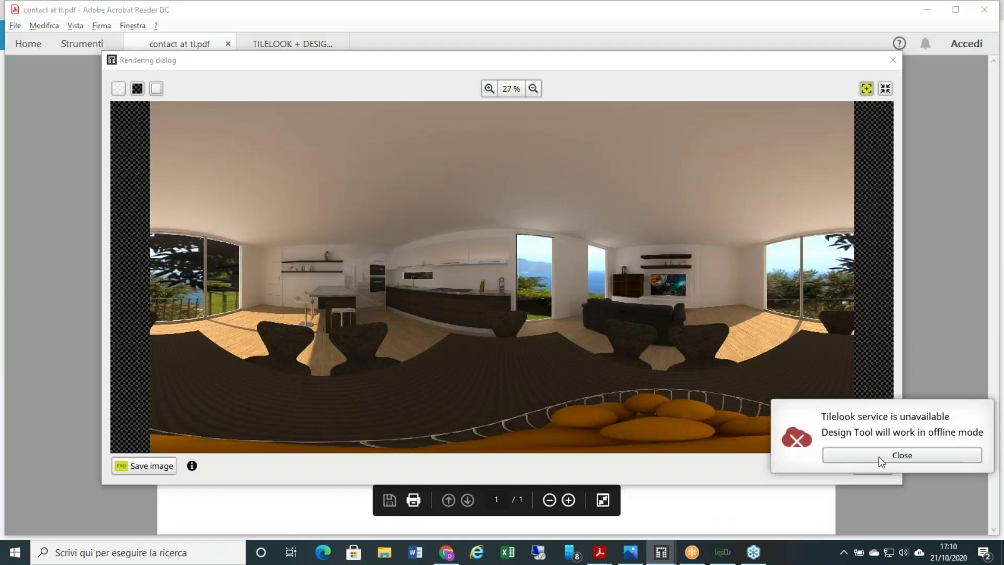
pyautogui.click(600, 552)
pyautogui.click(558, 505)
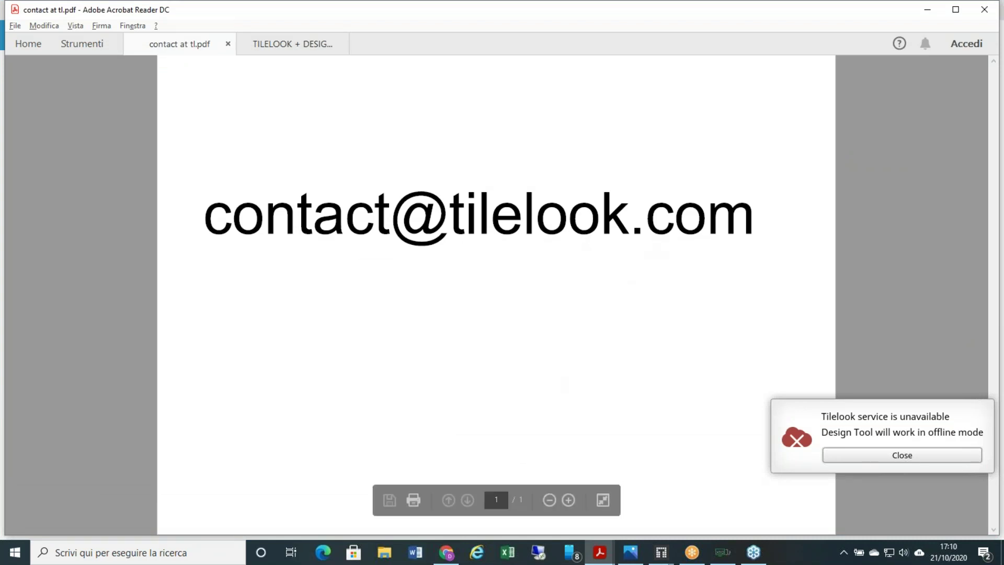
pyautogui.click(444, 552)
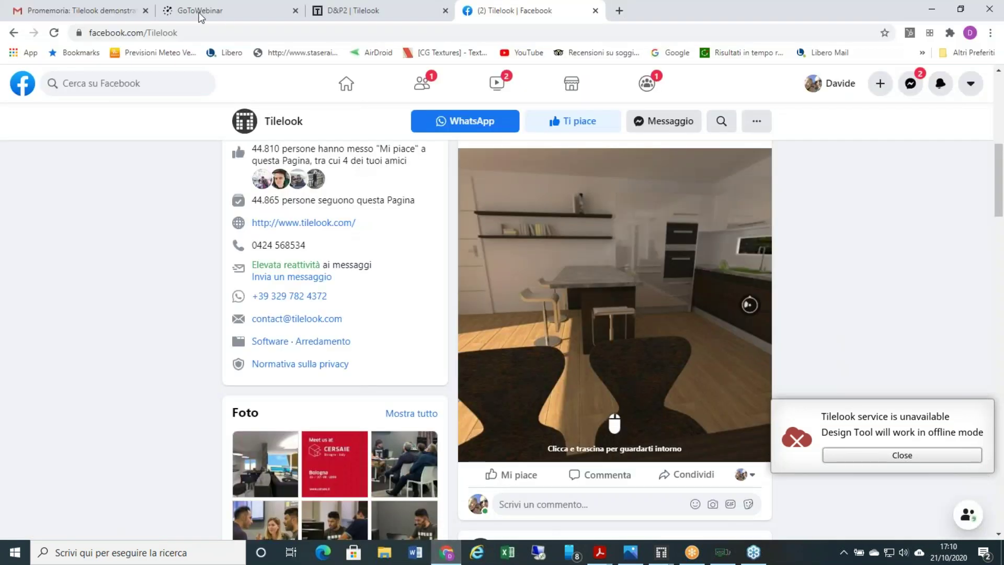
pyautogui.click(324, 12)
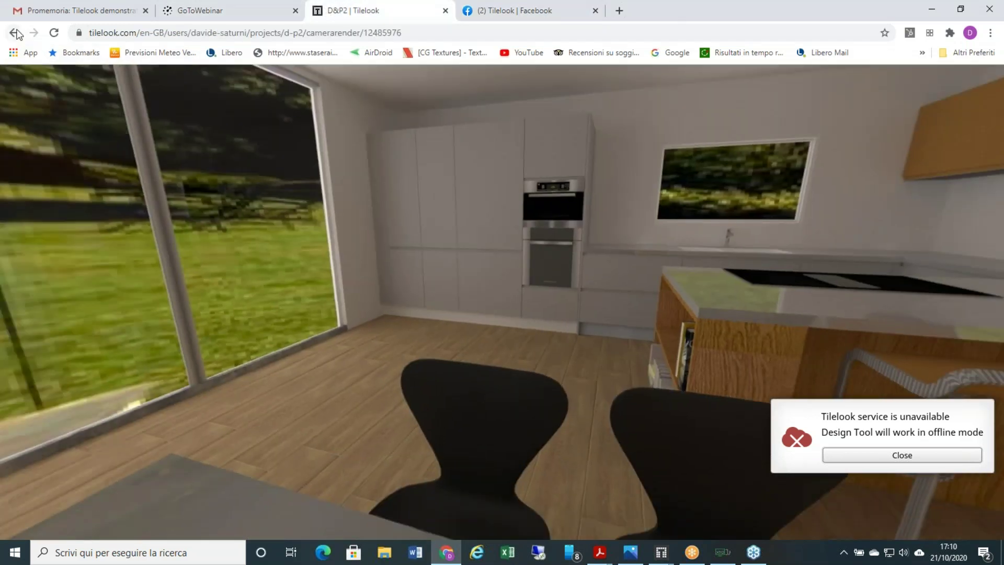
# - Go back to the D&P2 project page, then to the Tilelook home page, and open the chat
pyautogui.click(13, 33)
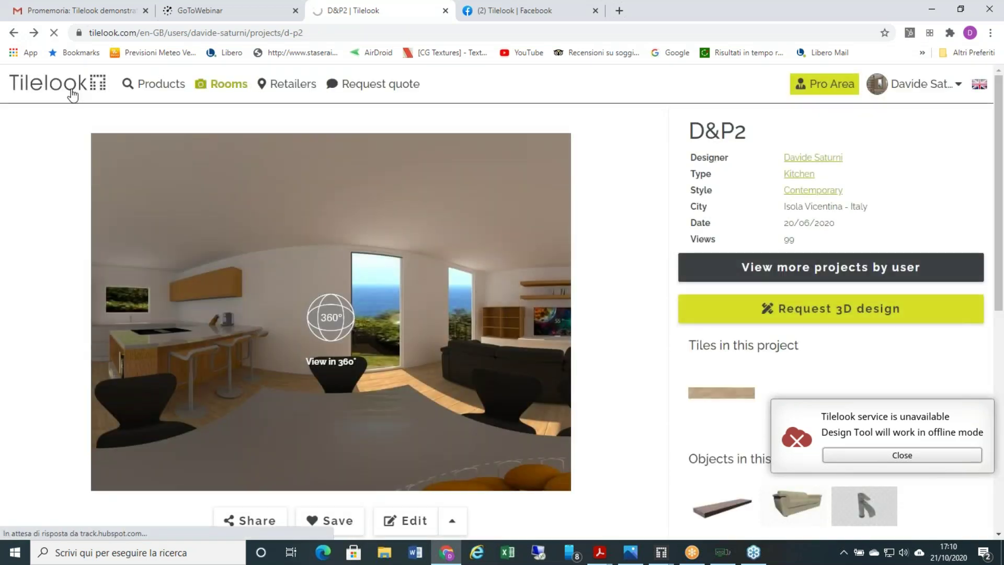
pyautogui.click(72, 94)
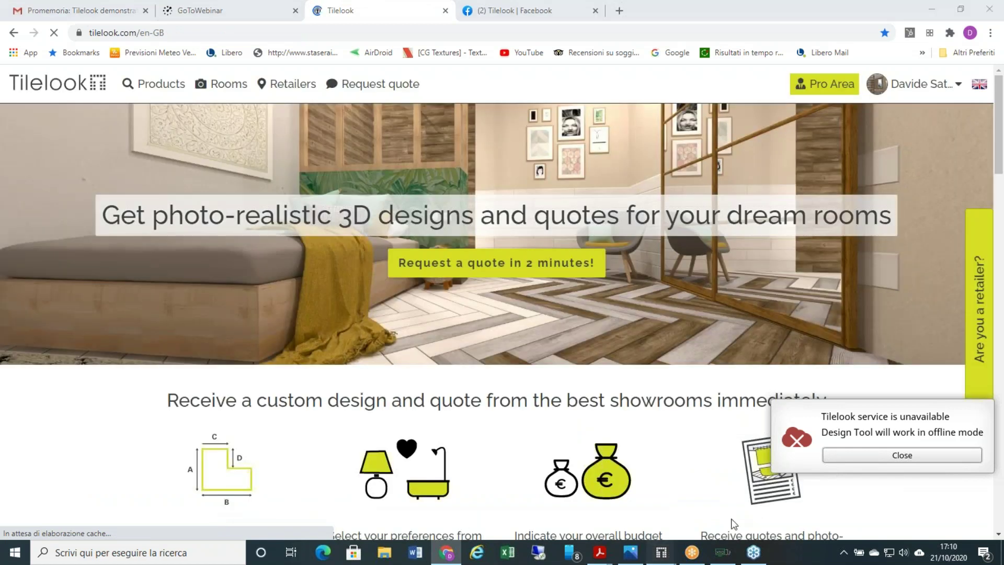
pyautogui.moveTo(661, 552)
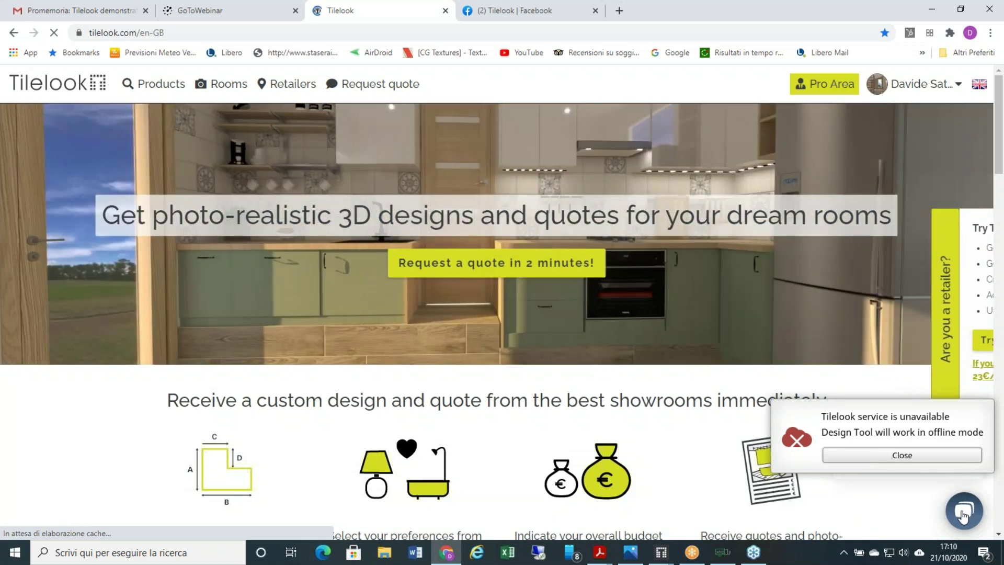
pyautogui.click(964, 514)
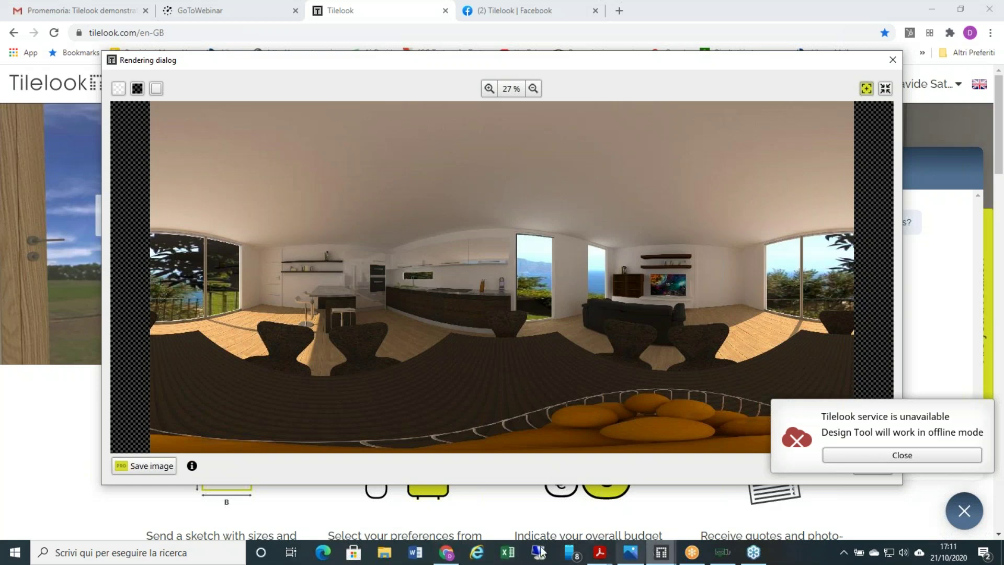
# - Open the My Tilelook dashboard, then the Products > Tiles catalogue of 277,465 tiles
pyautogui.click(447, 553)
pyautogui.moveTo(895, 89)
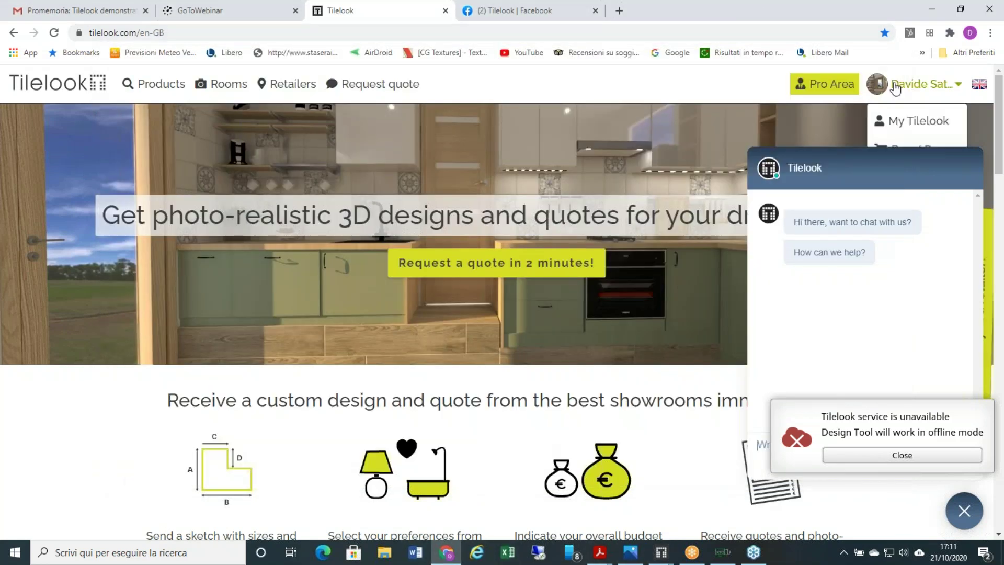
pyautogui.click(925, 120)
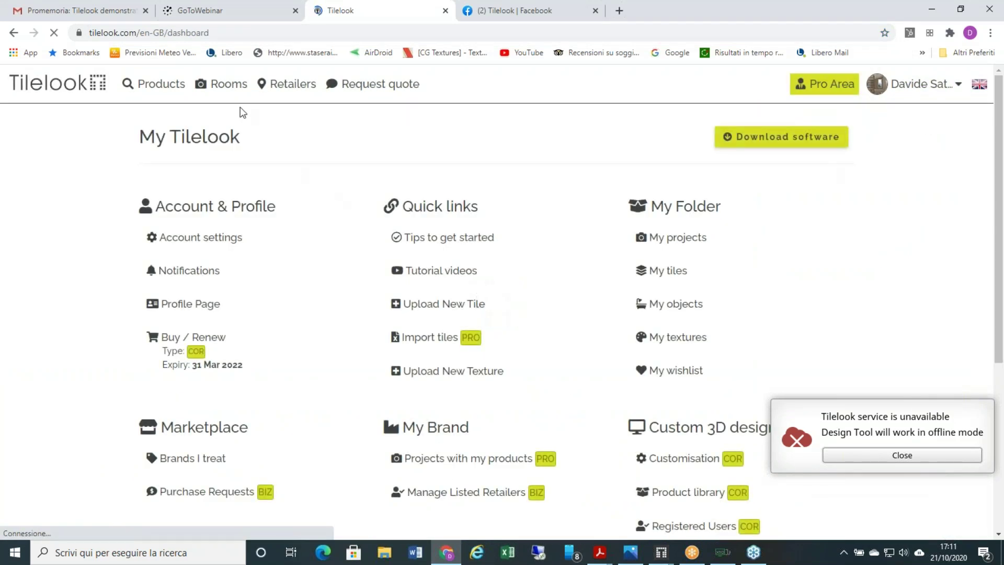
pyautogui.moveTo(152, 101)
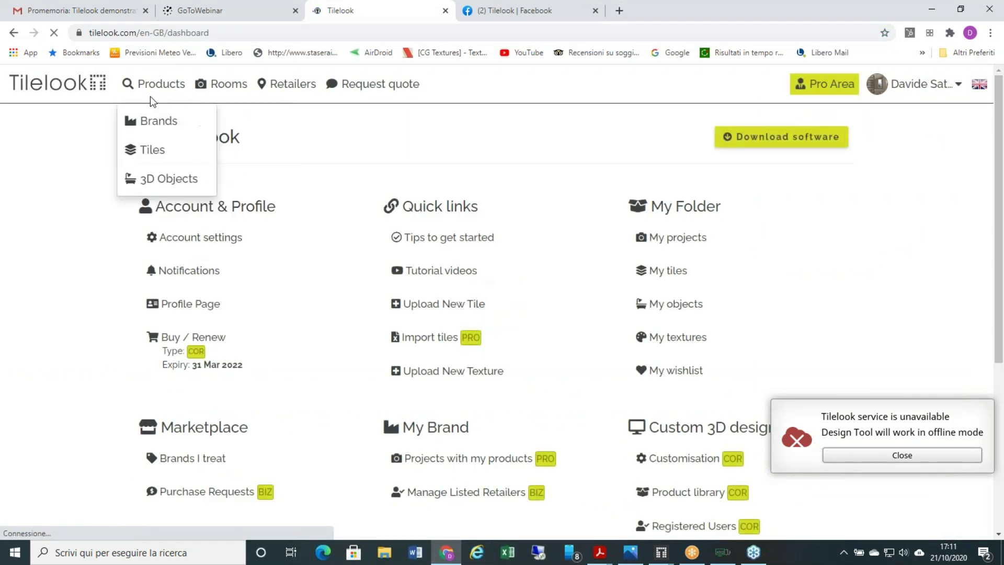
pyautogui.click(158, 152)
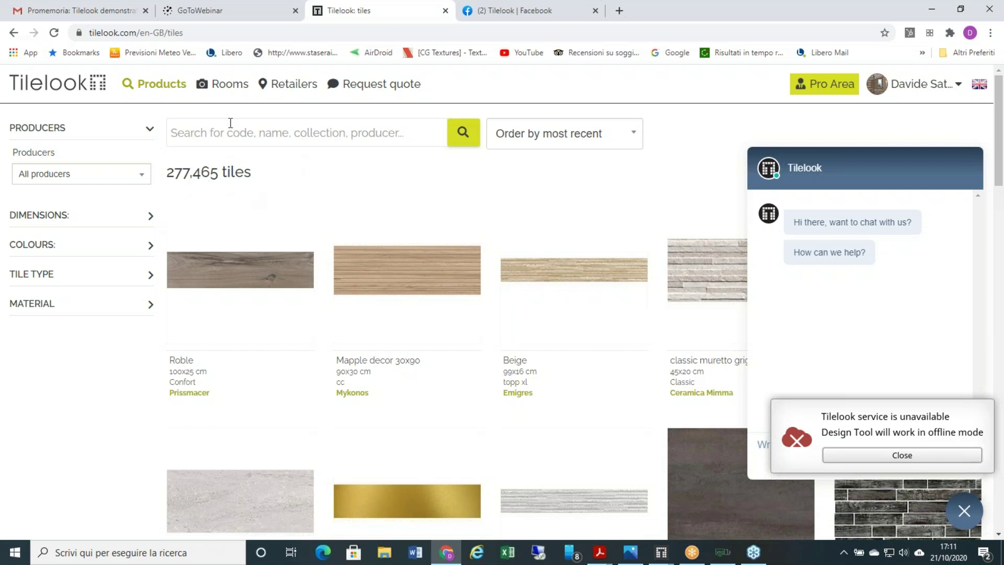
# - From My Tilelook, view the Upload New Tile form, close the chat, and go back to the dashboard
pyautogui.moveTo(909, 92)
pyautogui.click(909, 121)
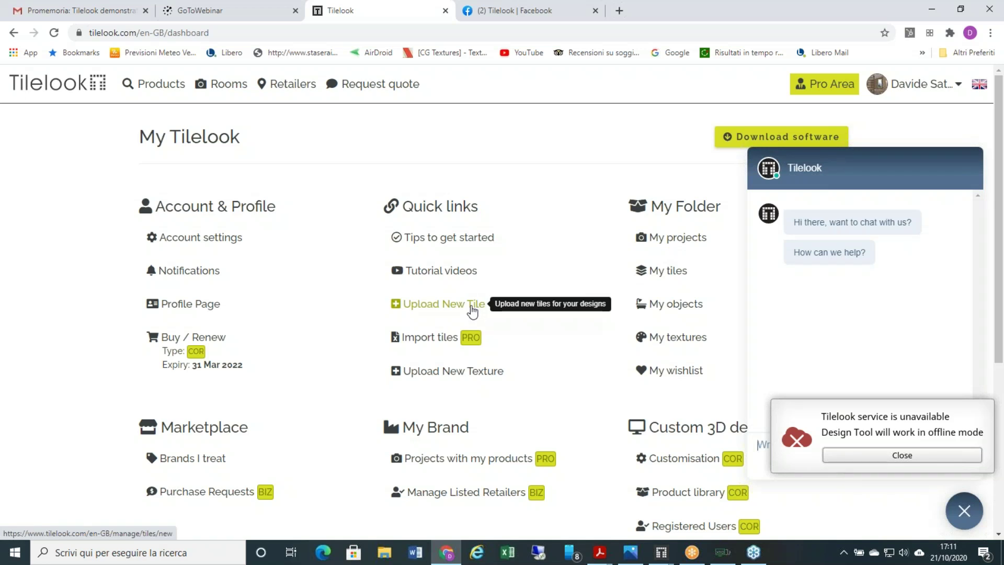
pyautogui.click(473, 311)
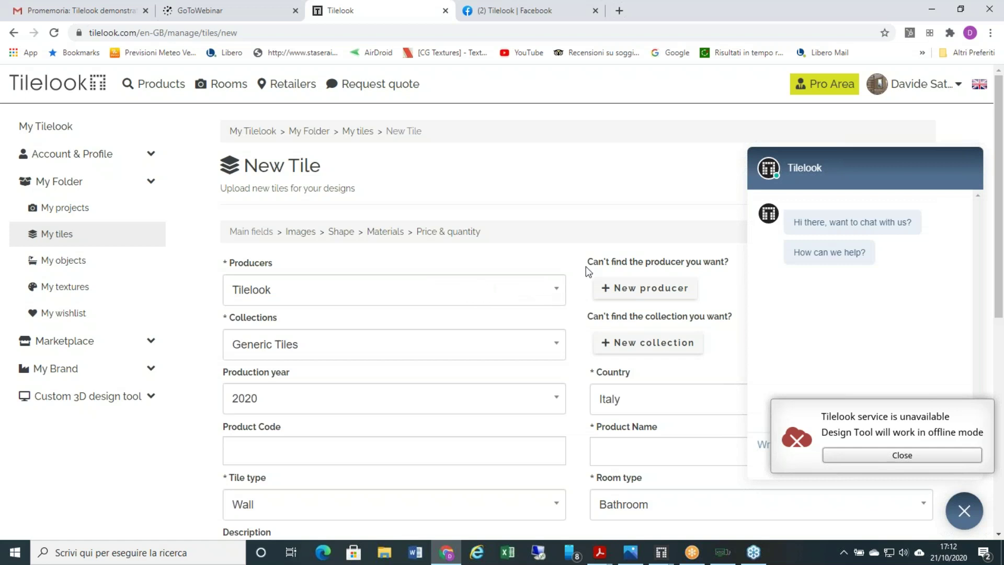
pyautogui.click(964, 510)
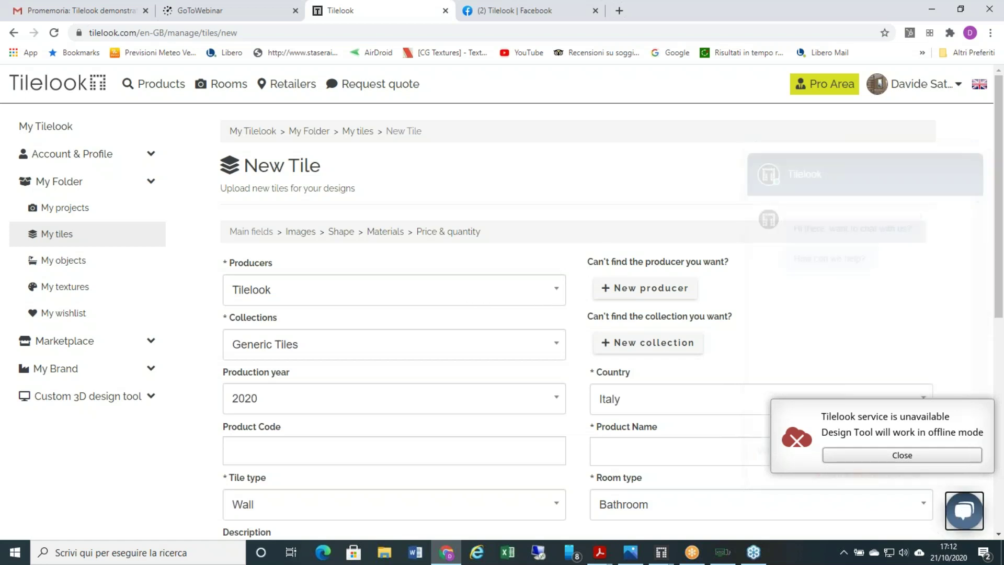
pyautogui.click(14, 33)
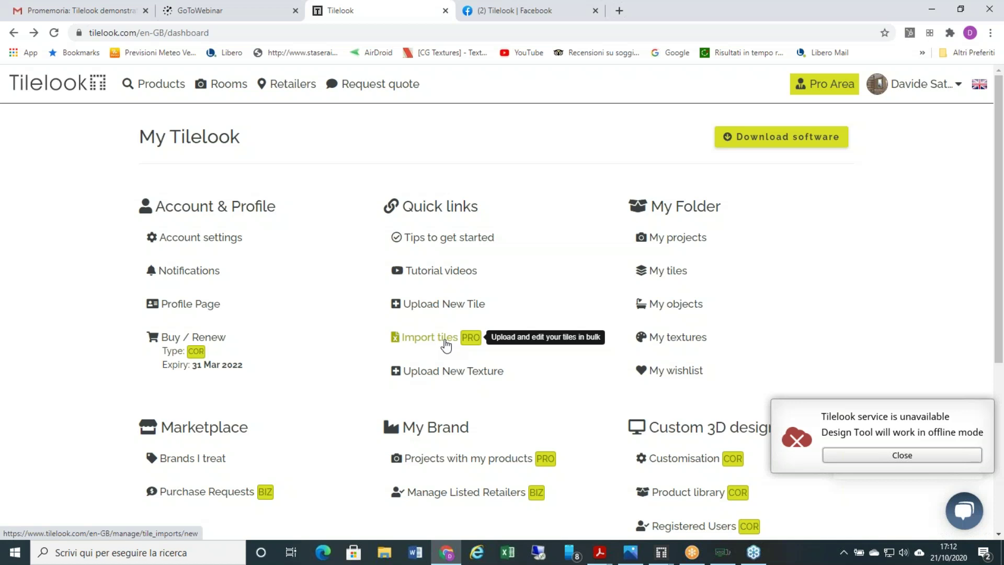
# - Open the bulk Import tiles page, then bring contact at tl.pdf forward in Acrobat Reader
pyautogui.click(445, 344)
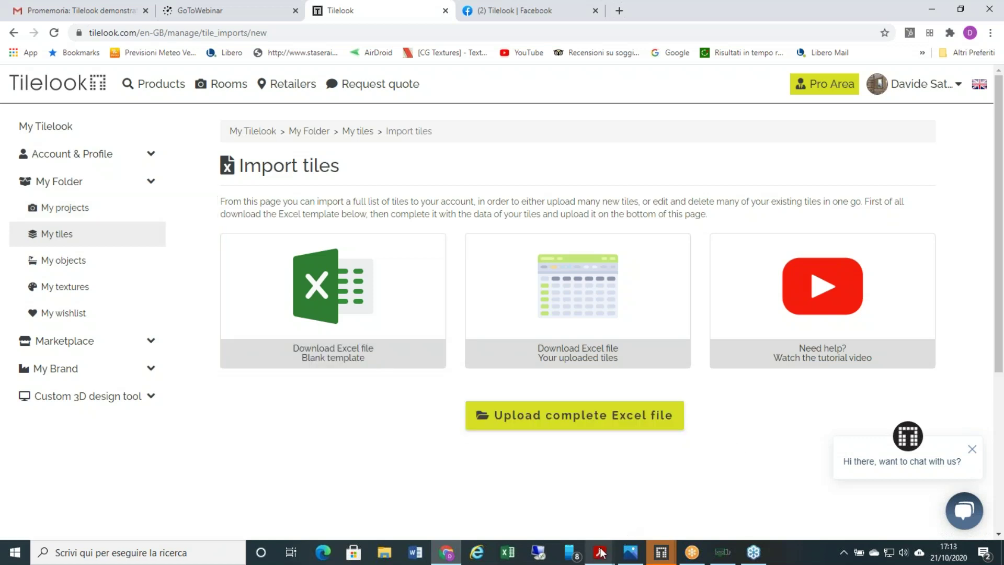
pyautogui.moveTo(600, 553)
pyautogui.click(533, 494)
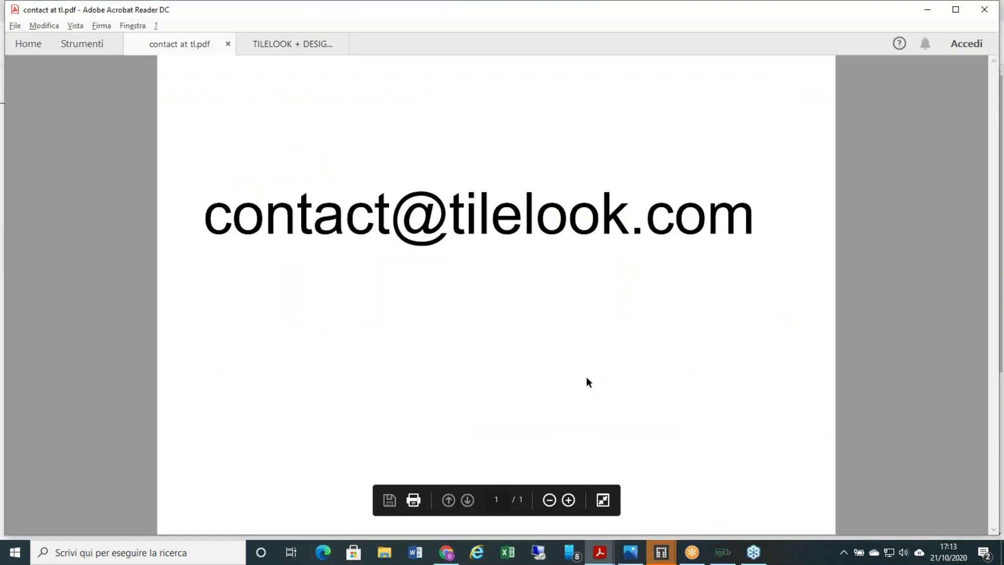